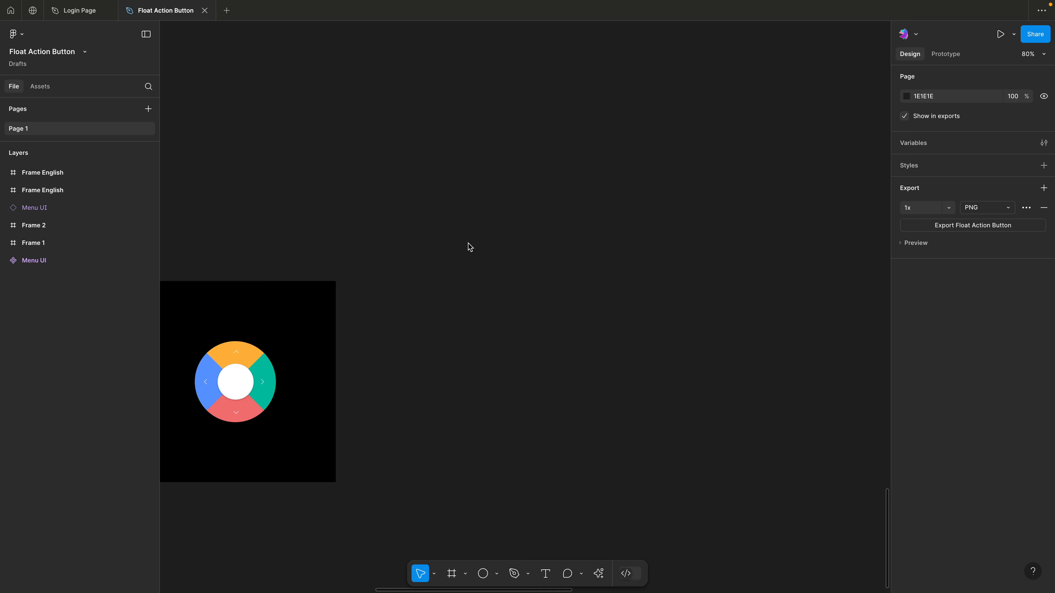
Step: Draw a circle about 156 px wide on the empty canvas beside the black frame
left_click(490, 247)
key("o")
left_click(452, 231)
left_click_drag(449, 239, 553, 367)
scroll(552, 324, "up", 5)
left_click_drag(626, 366, 695, 333)
scroll(698, 332, "down", 3)
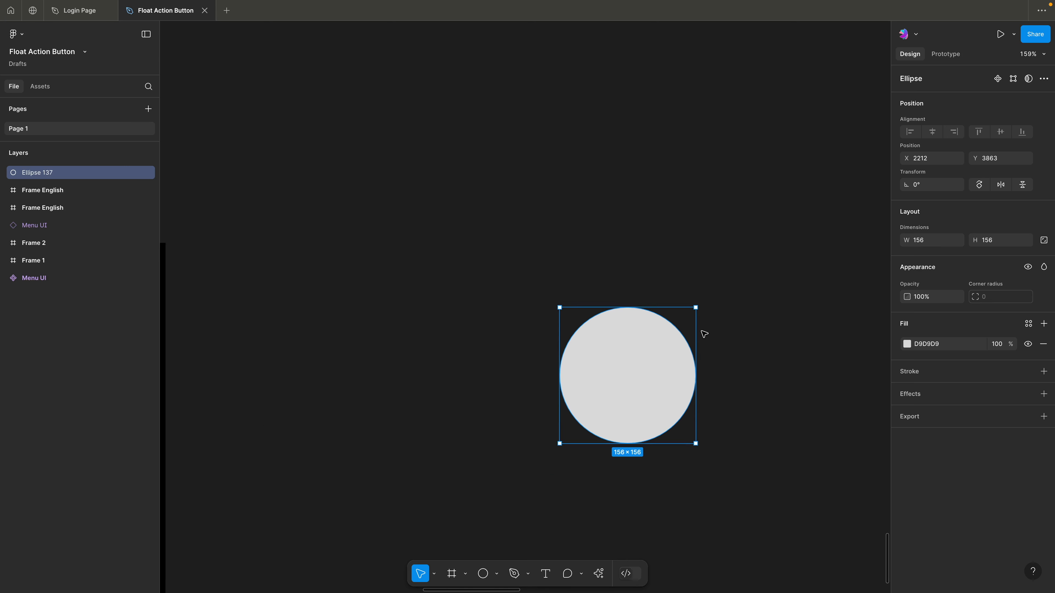
Step: Lock the circle's aspect ratio and set its width to 200
left_click(1044, 240)
left_click(920, 239)
type("200")
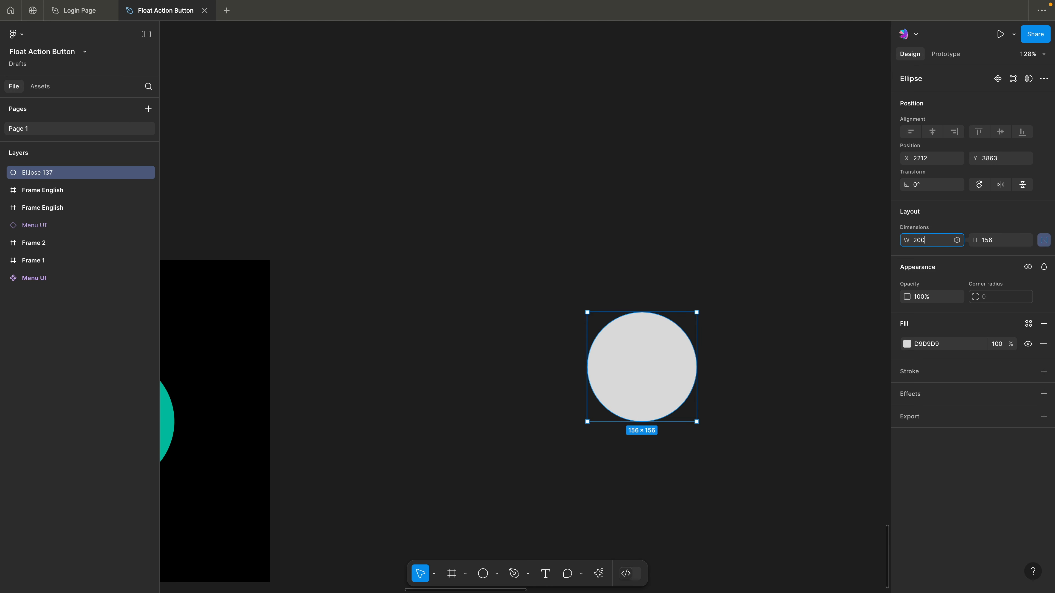
key("Return")
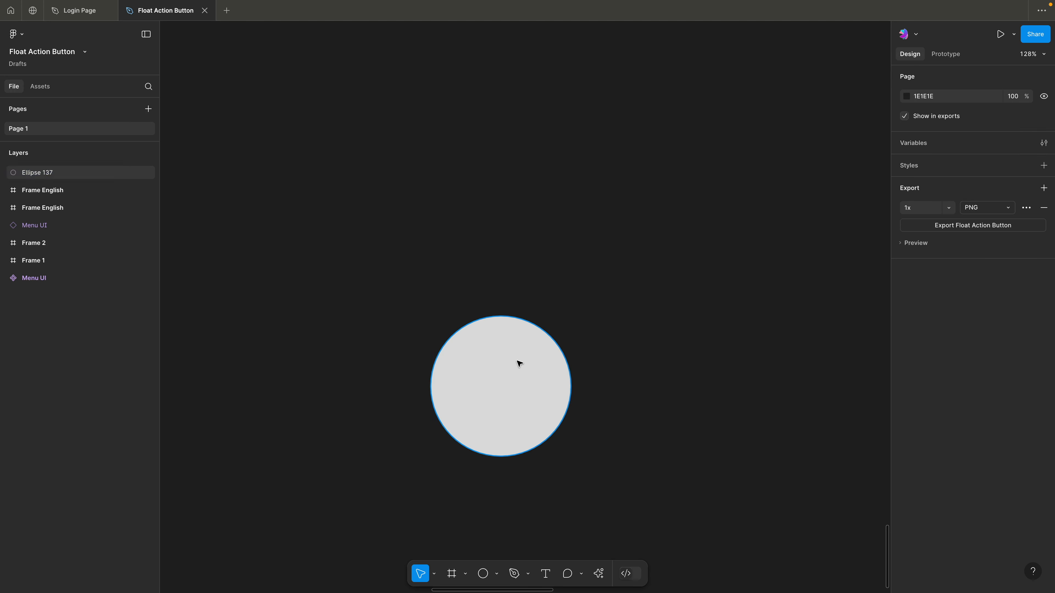
left_click(517, 361)
left_click(563, 277)
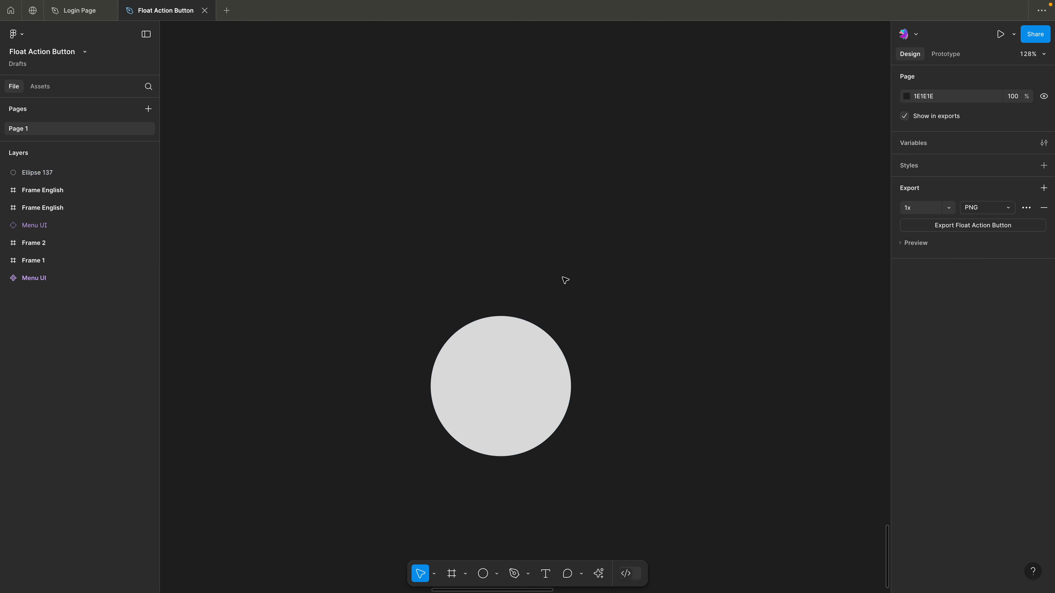
Step: Reduce the circle's arc to a -25% sweep, leaving a quarter slice in the upper-right quadrant
left_click(530, 351)
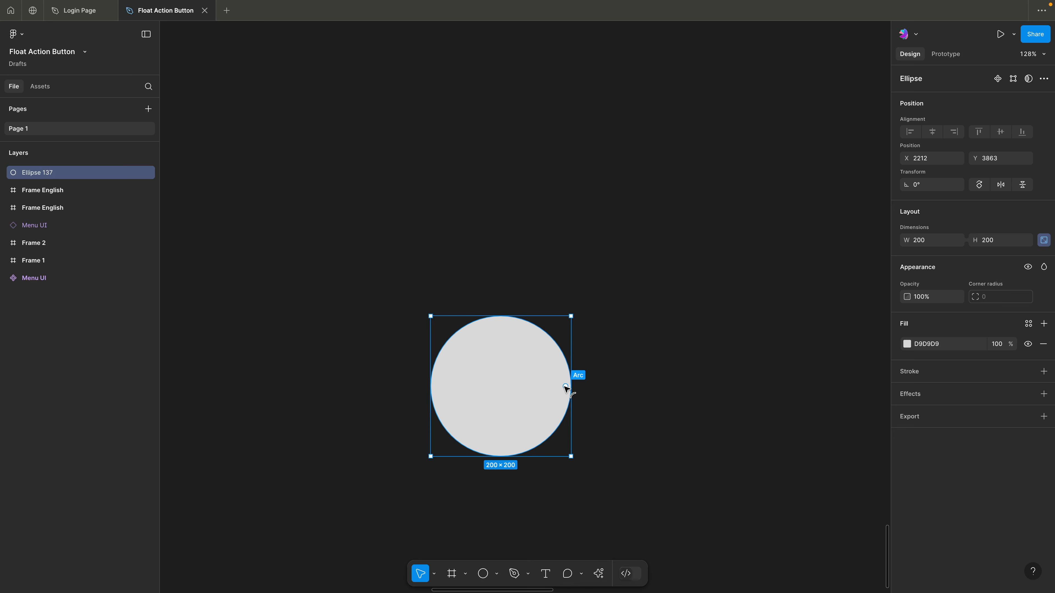
left_click_drag(566, 388, 501, 335)
left_click(529, 281)
Step: Duplicate the quarter slice and rotate the copy to -90° so it fills the lower-right quadrant
left_click(530, 347)
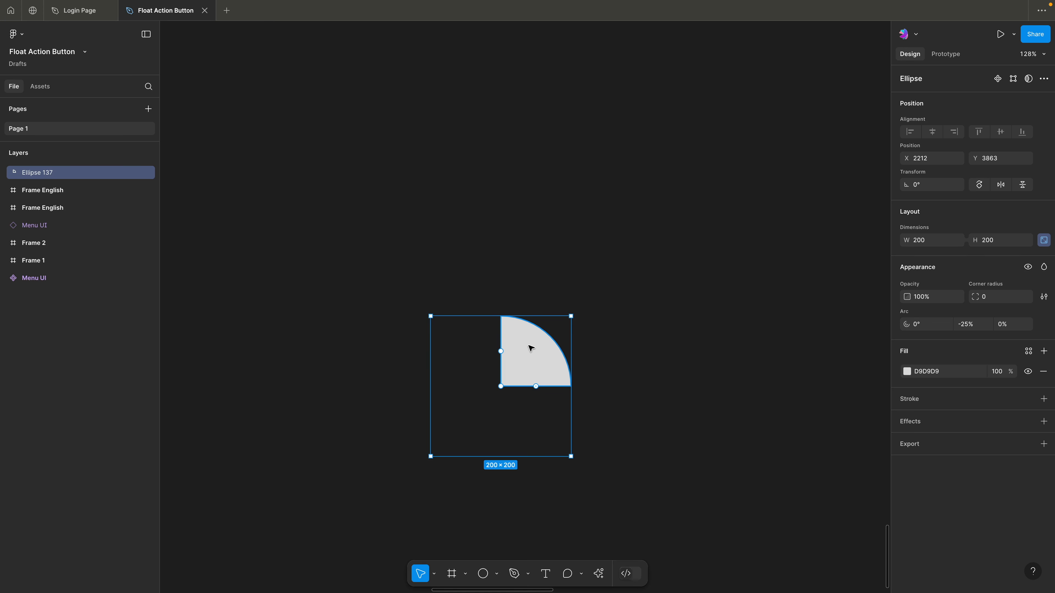
key("ctrl+d")
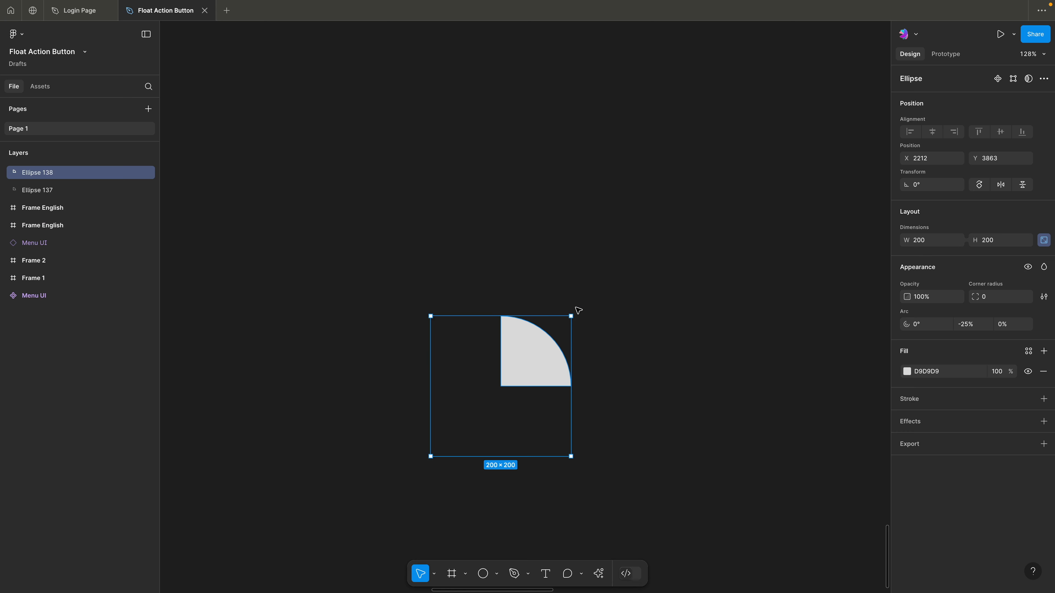
left_click_drag(574, 311, 589, 459)
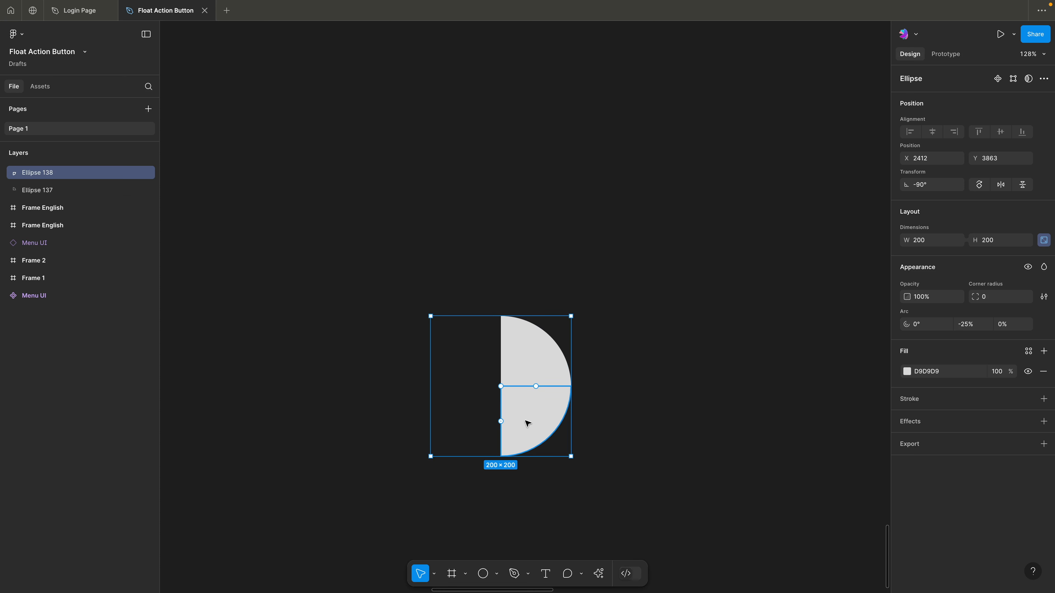
left_click(608, 320)
Step: Duplicate the lower-right slice and rotate the copy to 180° so it fills the lower-left quadrant
left_click(530, 420)
key("ctrl+d")
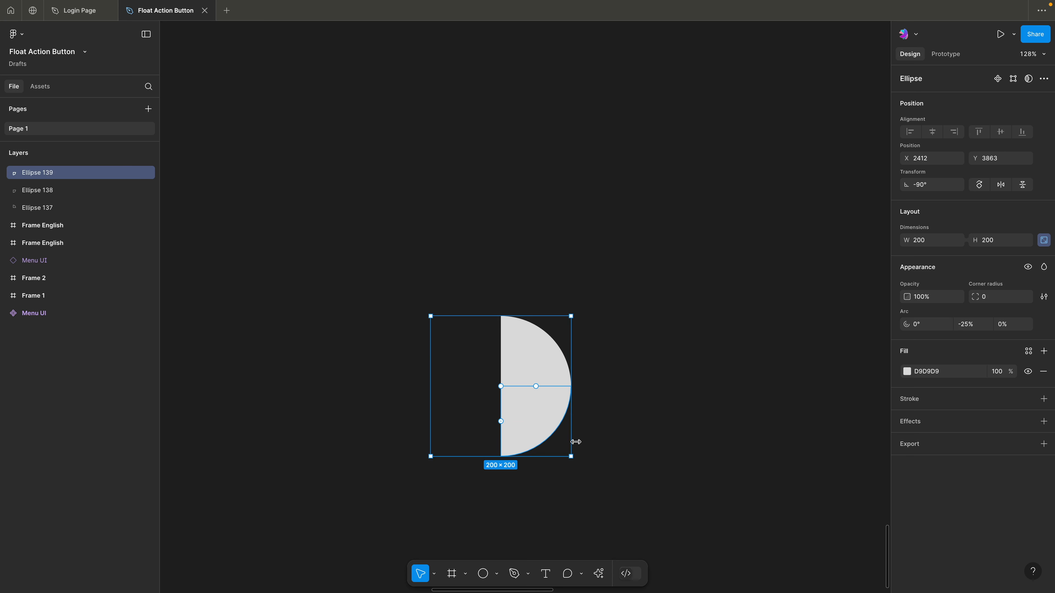
left_click_drag(575, 460, 457, 435)
left_click(454, 269)
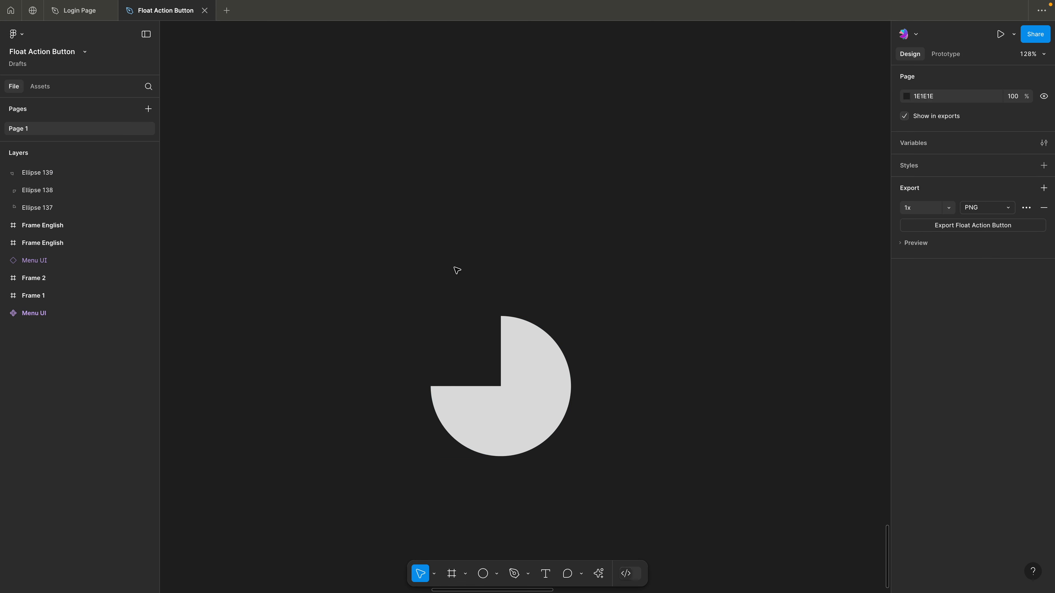
Step: Duplicate the lower-left slice and rotate the copy to 90° to complete the circle
left_click(468, 402)
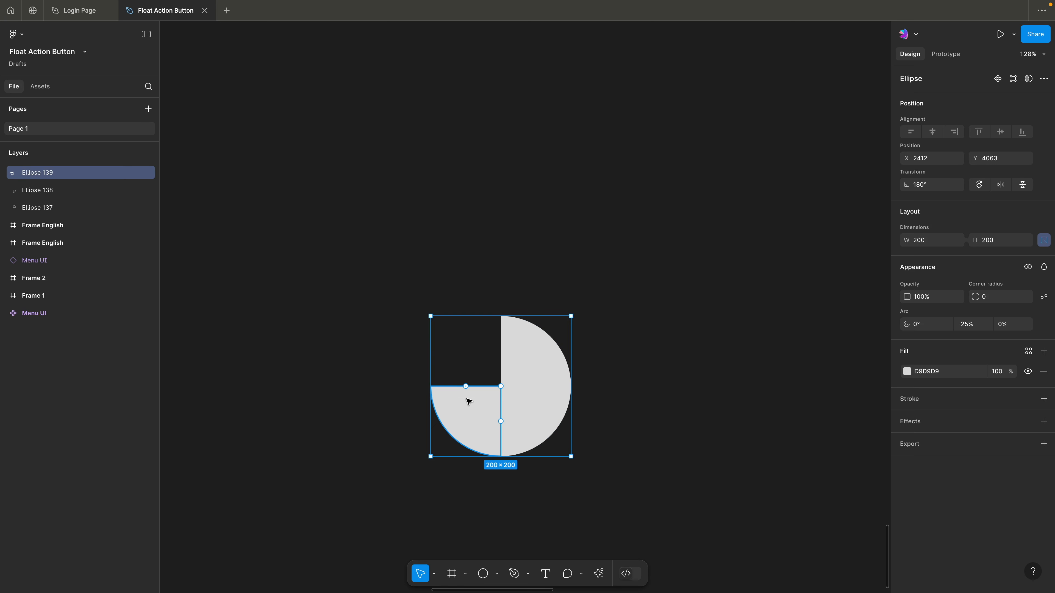
key("ctrl+d")
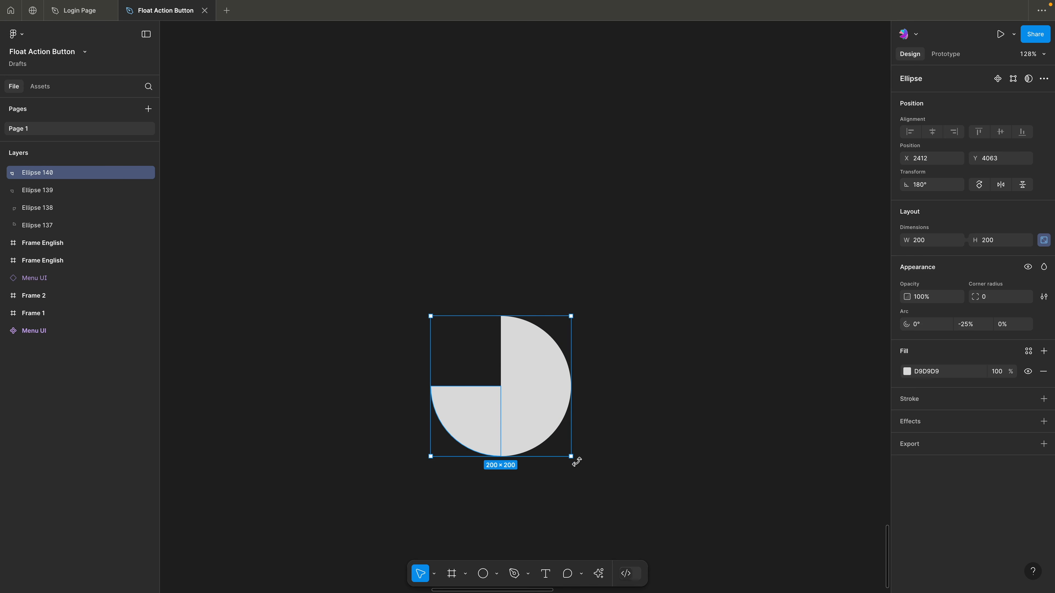
left_click_drag(577, 461, 452, 433)
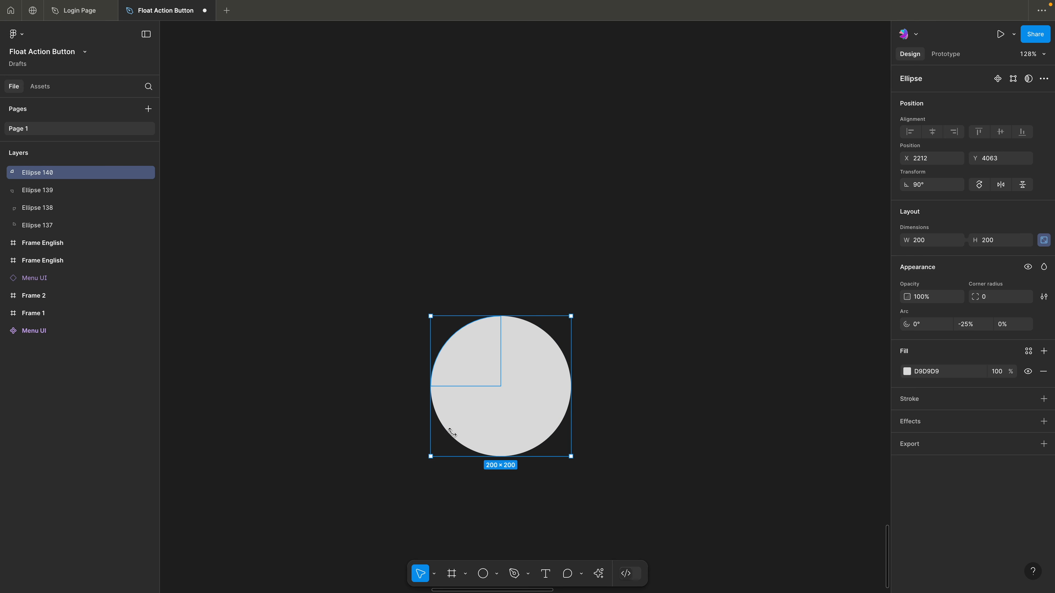
Step: Group the four quarter slices and wrap the group in a frame
left_click_drag(337, 275, 599, 483)
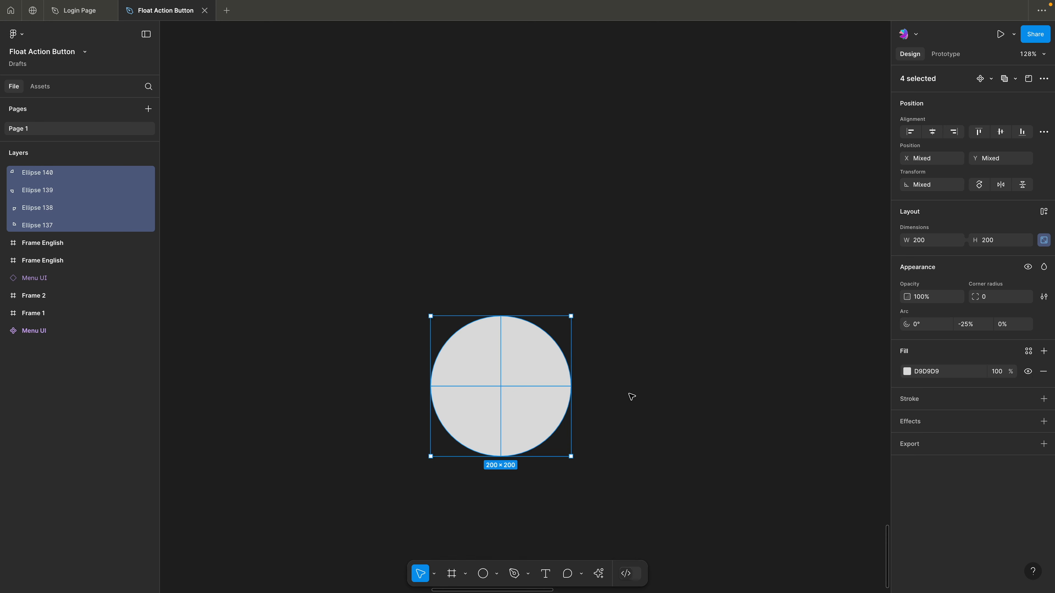
key("ctrl+g")
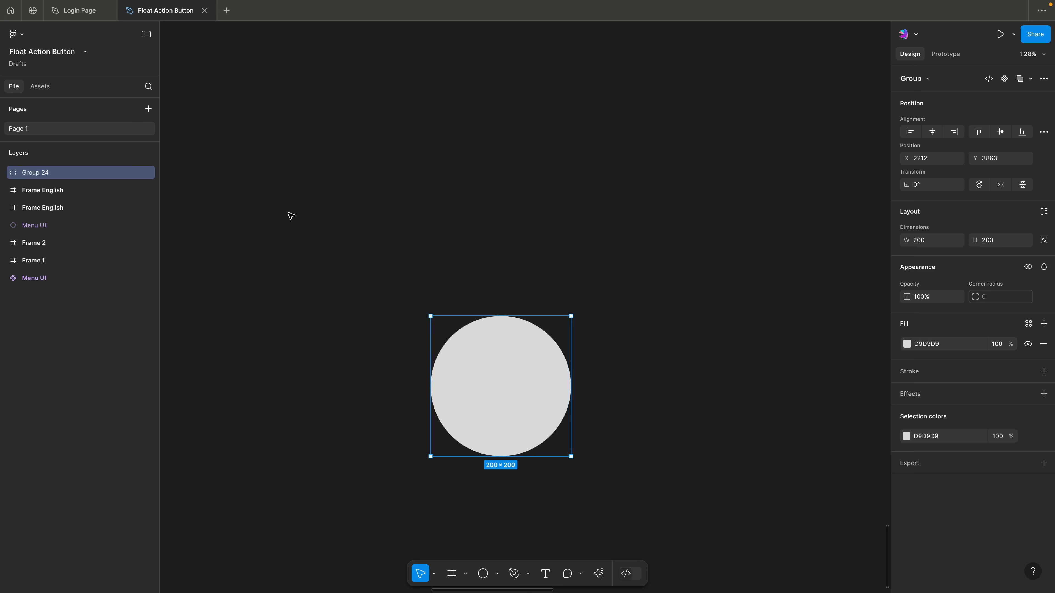
key("ctrl+alt+g")
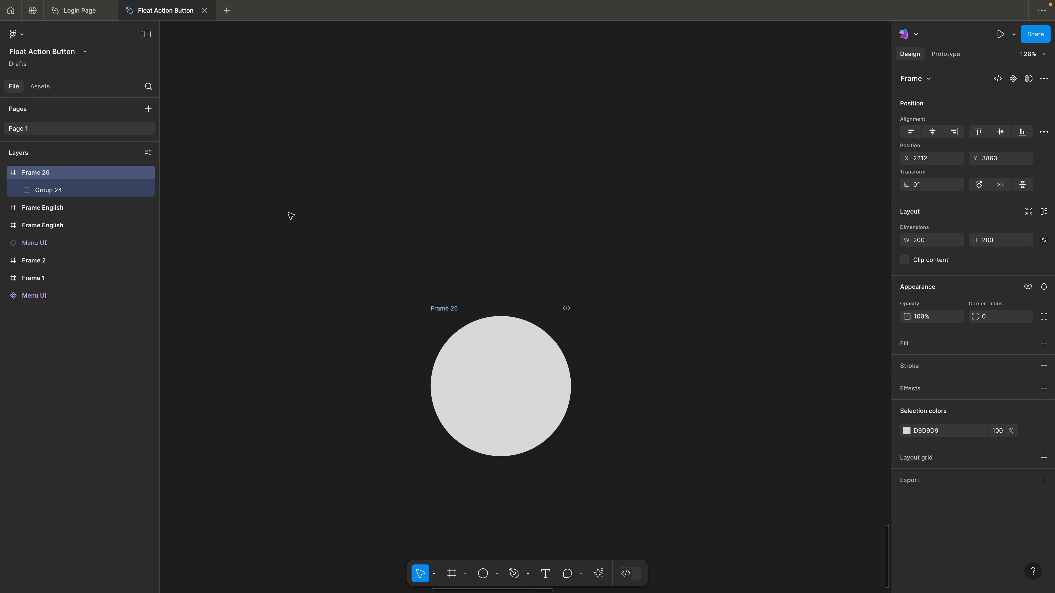
left_click(16, 190)
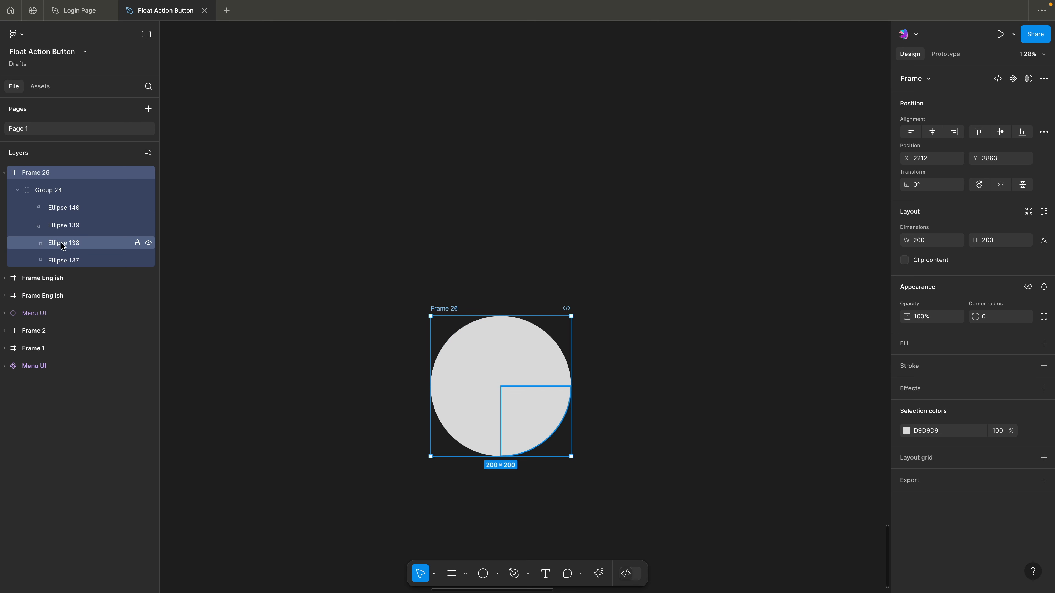
left_click(272, 261)
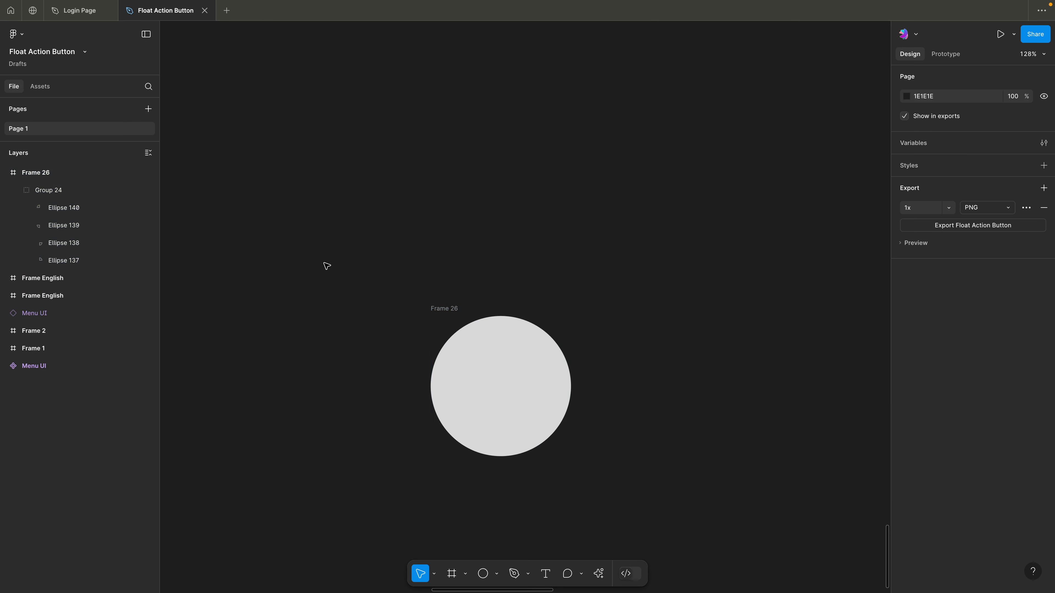
left_click(452, 311)
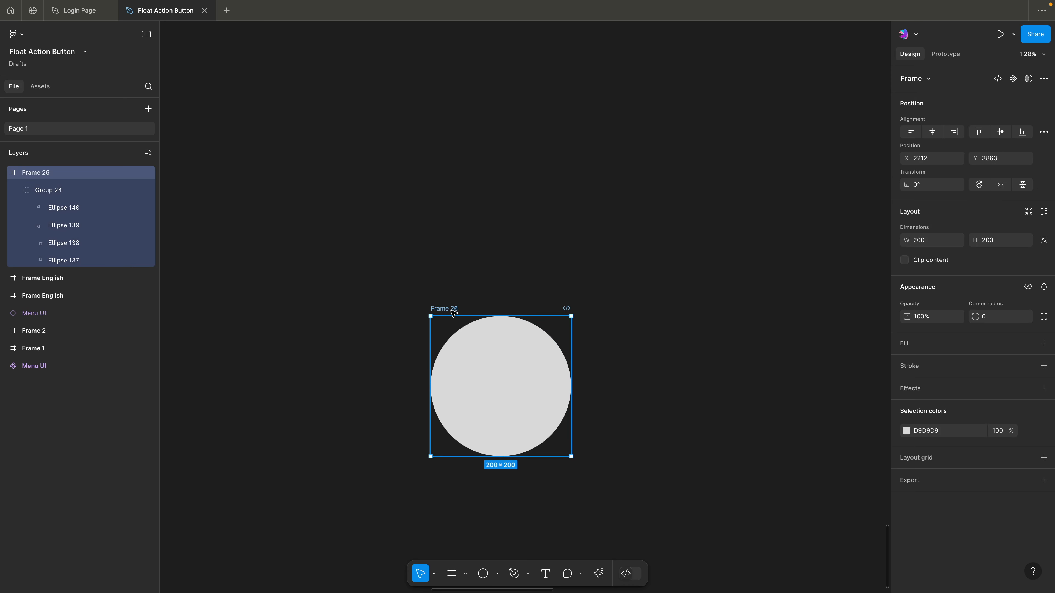
left_click(365, 254)
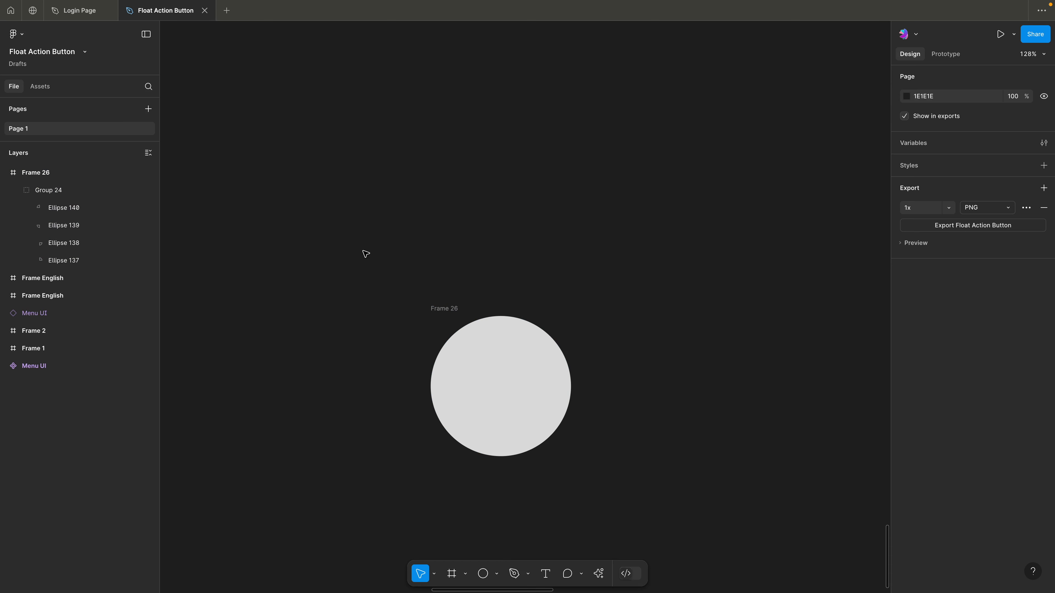
Step: Fill the upper-left slice with the orange sampled from the reference wheel
scroll(366, 253, "down", 5)
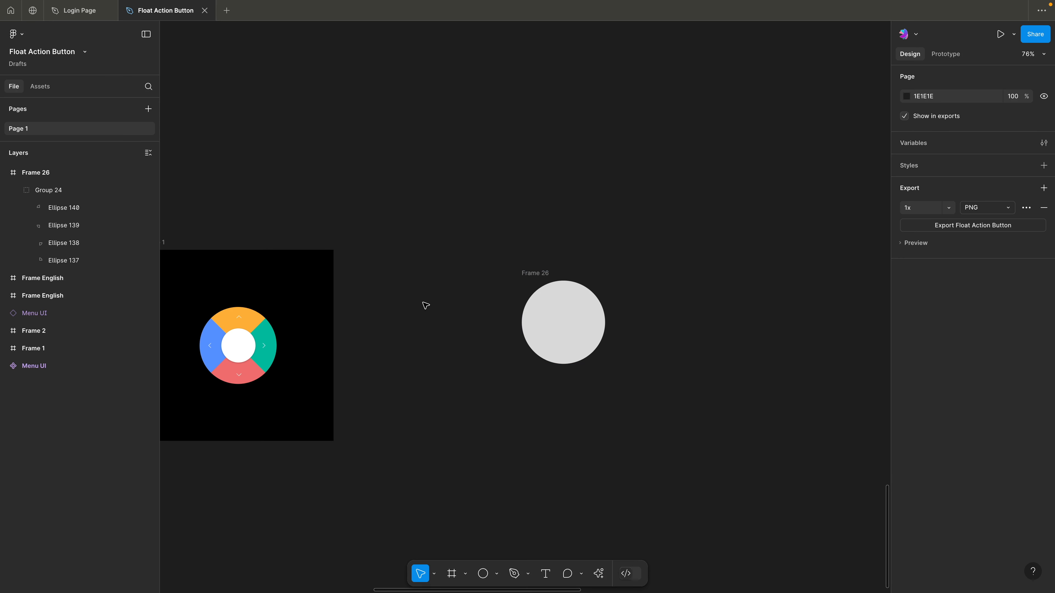
left_click(527, 275)
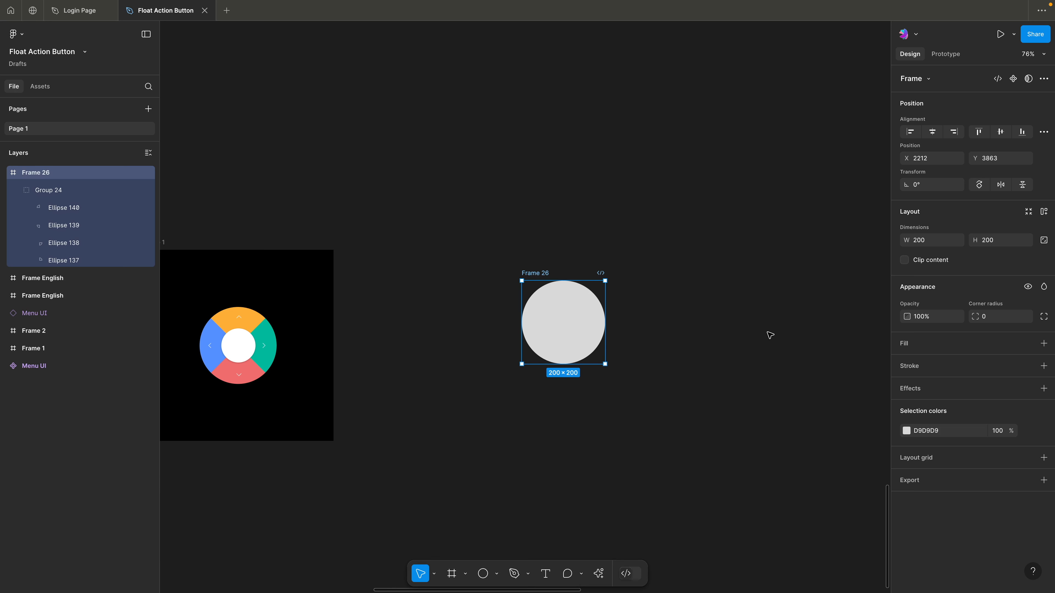
double_click(549, 303)
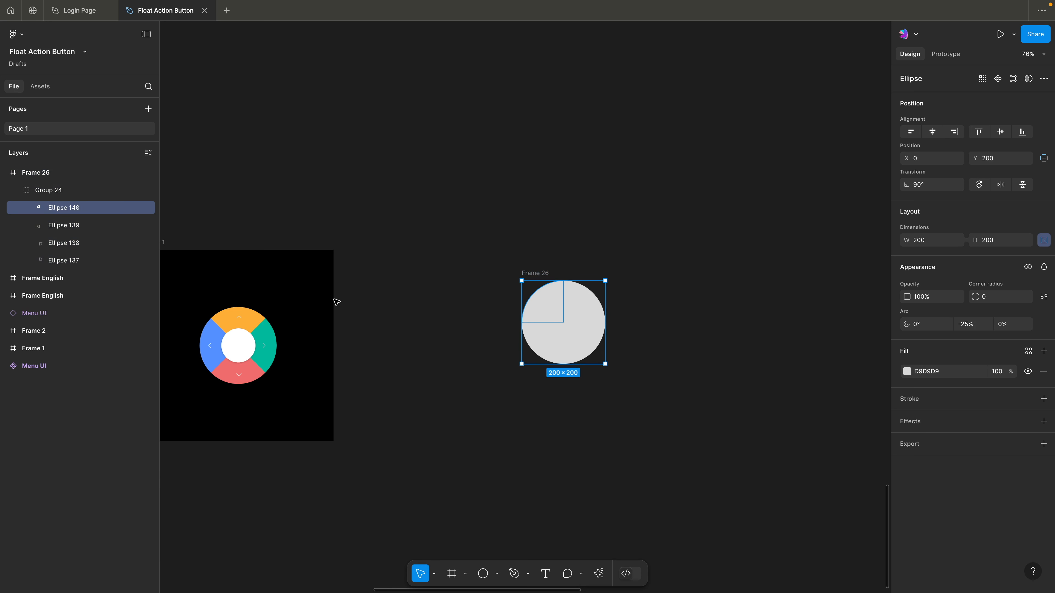
left_click(907, 371)
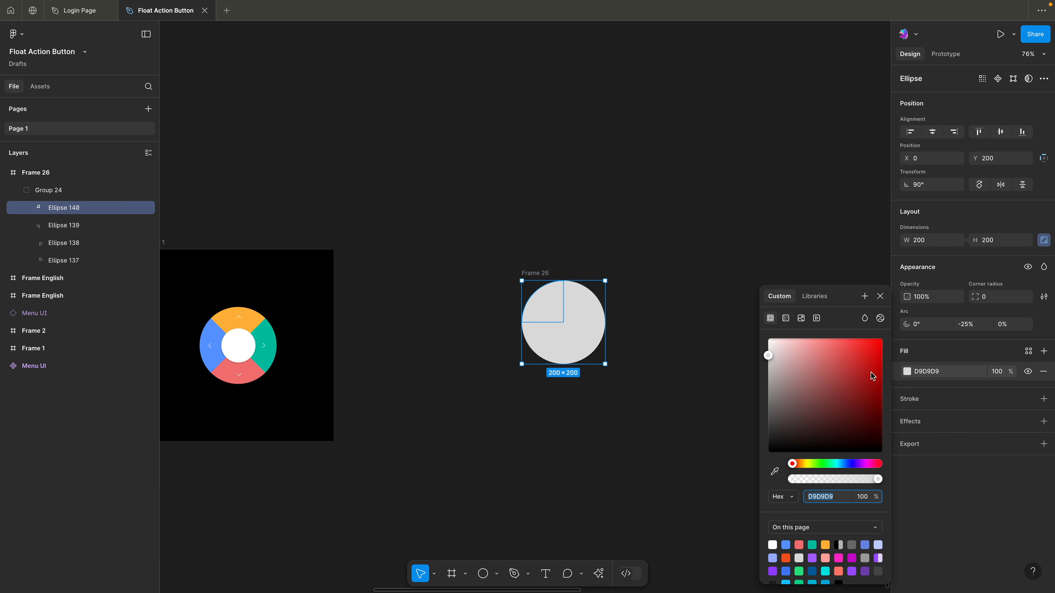
left_click(775, 472)
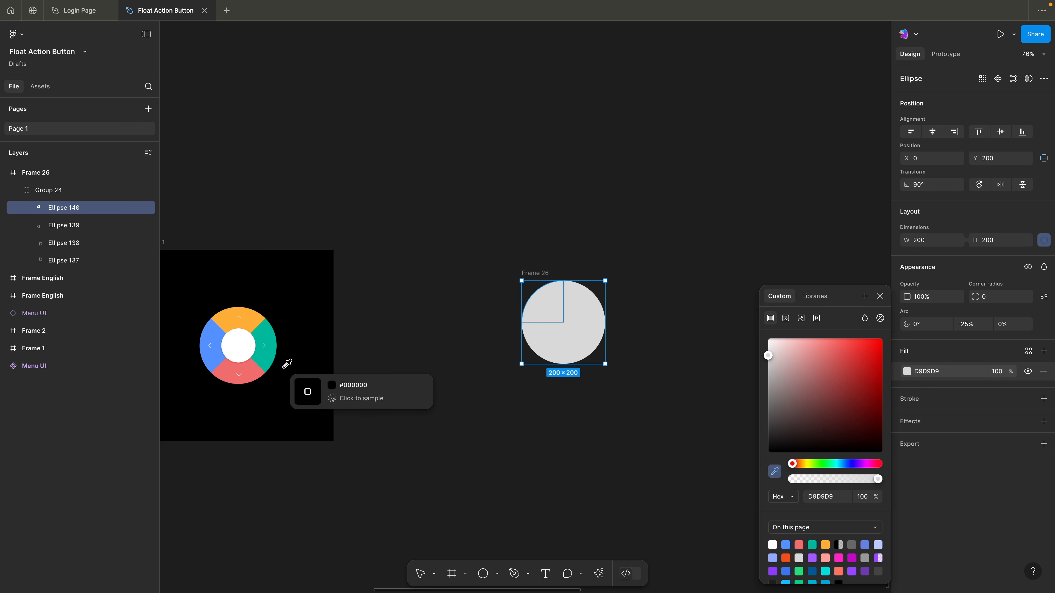
left_click(251, 317)
left_click(676, 382)
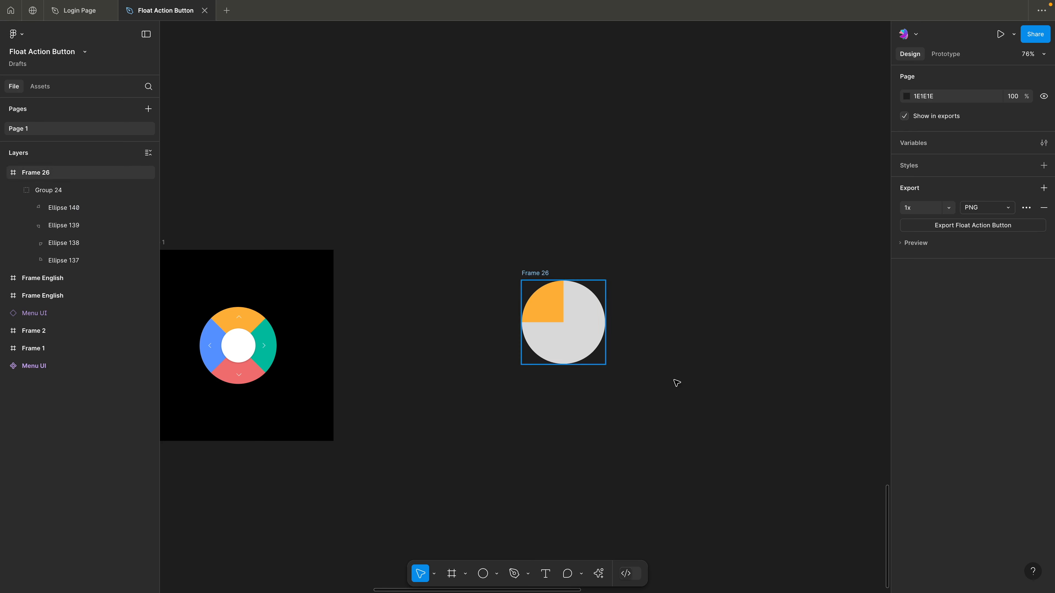
Step: Fill the upper-right slice with the green sampled from the reference wheel
left_click(585, 301)
double_click(584, 301)
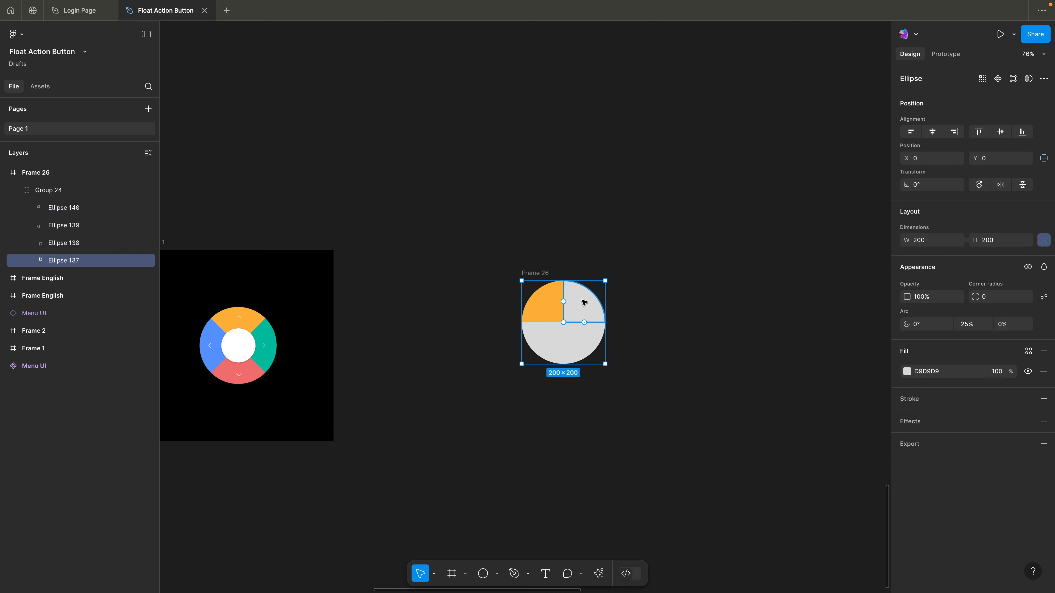
left_click(906, 372)
left_click(775, 472)
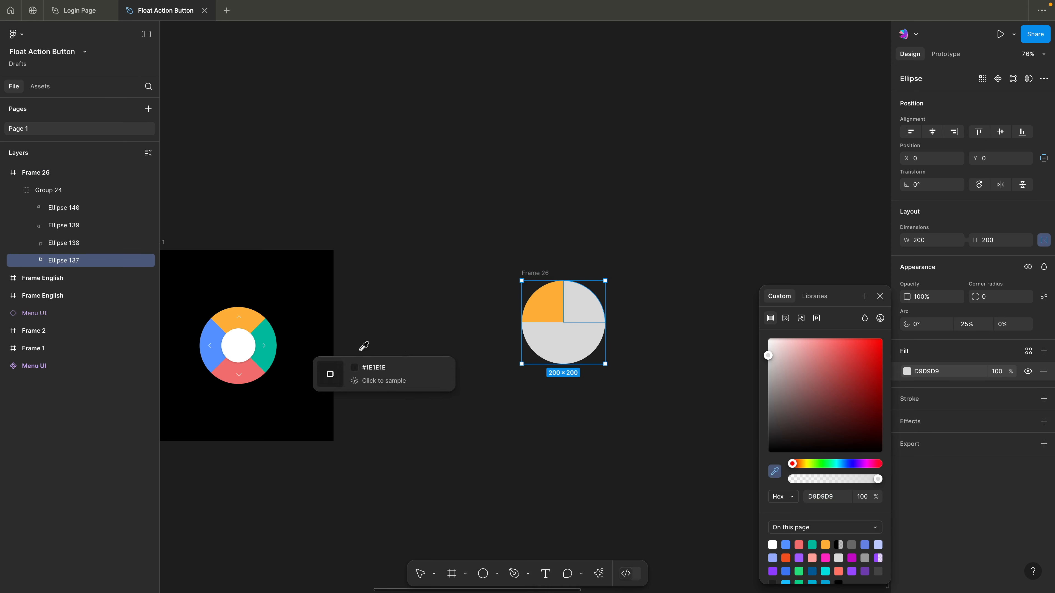
left_click(258, 338)
left_click(435, 414)
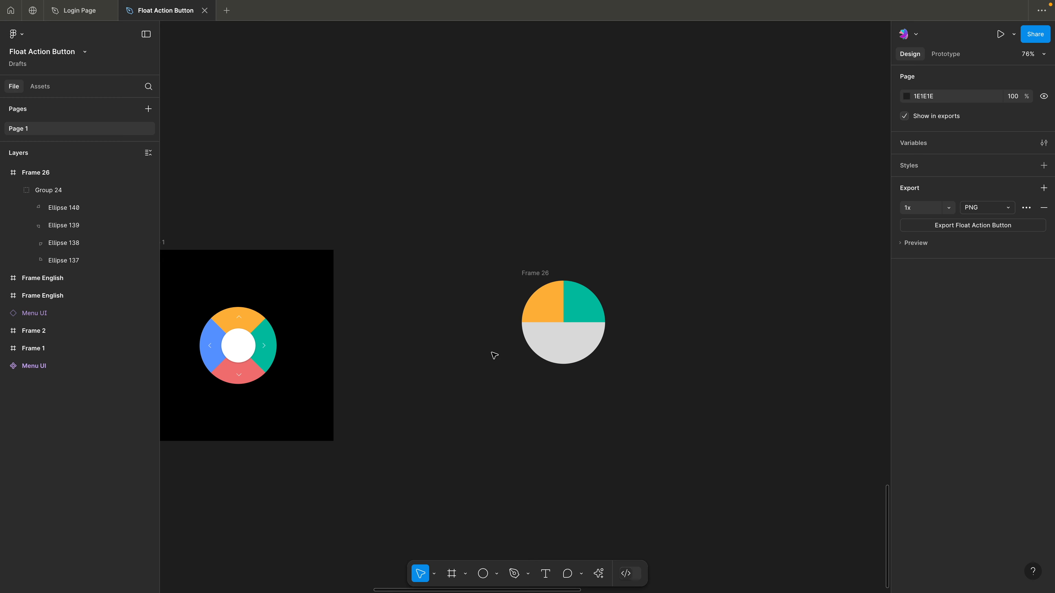
Step: Fill the lower-right slice with the reference wheel's red and the lower-left slice with its blue
left_click(587, 336)
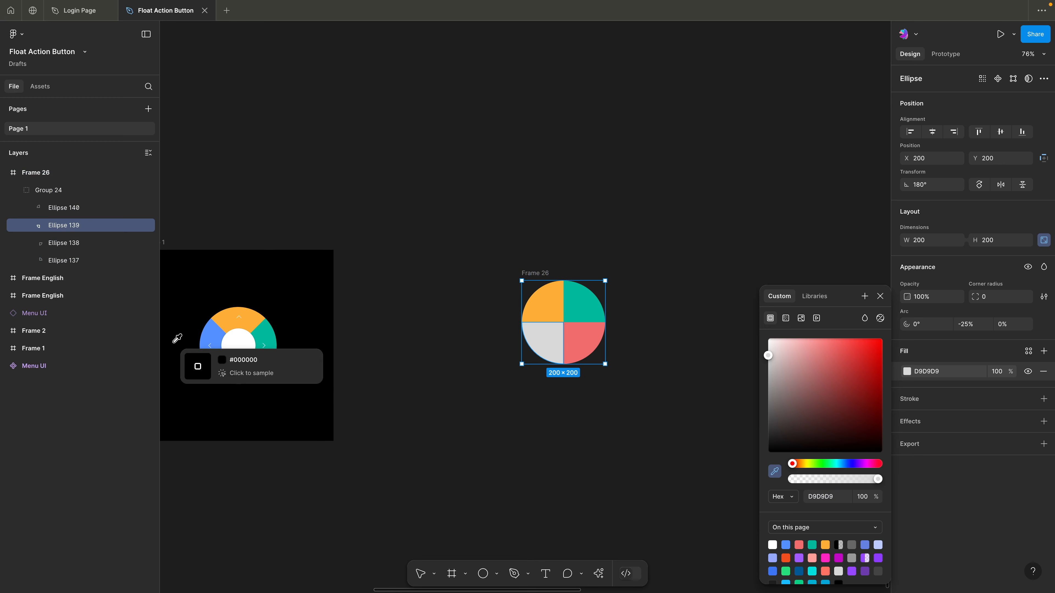
left_click(212, 347)
left_click(513, 234)
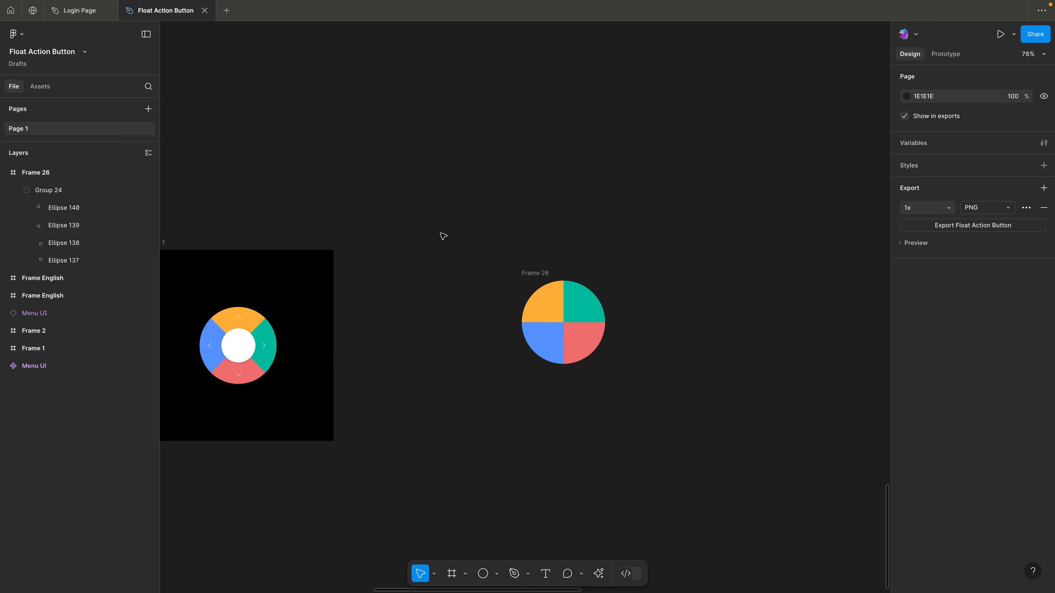
Step: Draw an upward chevron about 18 × 9 px with the Pen tool beside the four-colour circle
scroll(443, 237, "up", 3)
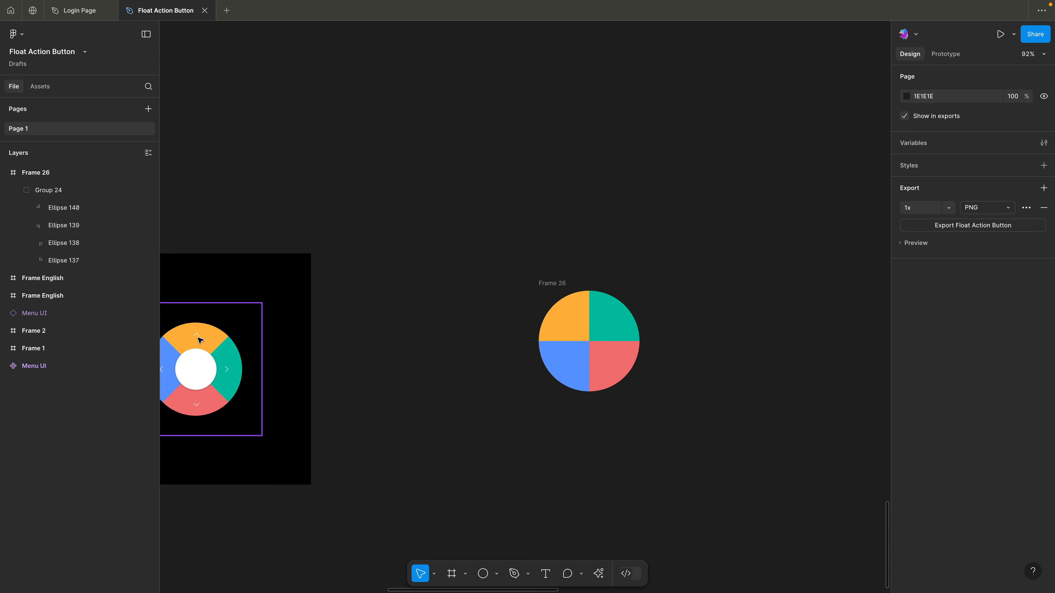
scroll(602, 278, "right", 3)
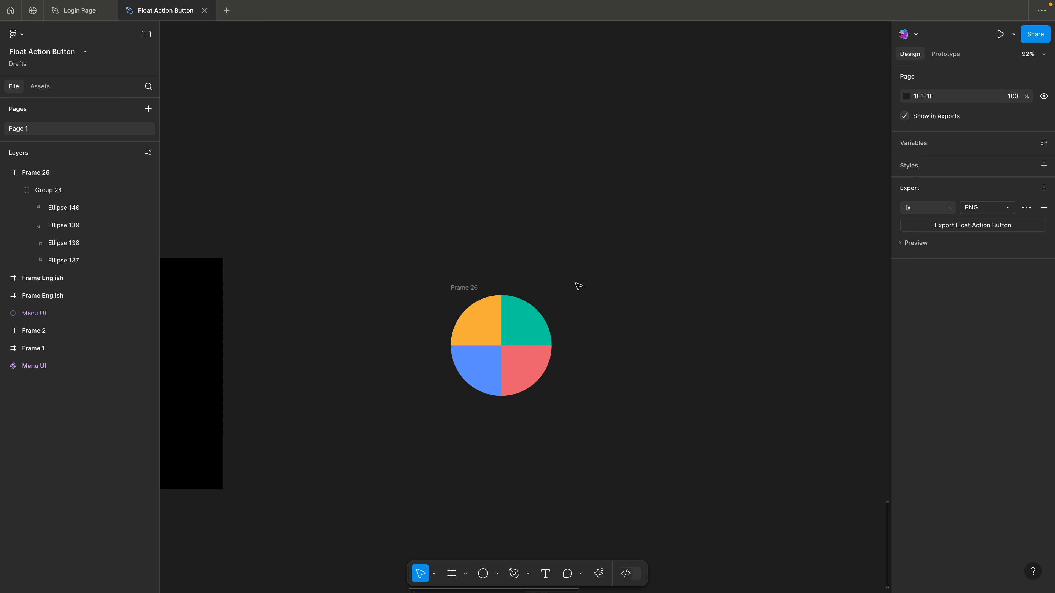
scroll(577, 288, "up", 2)
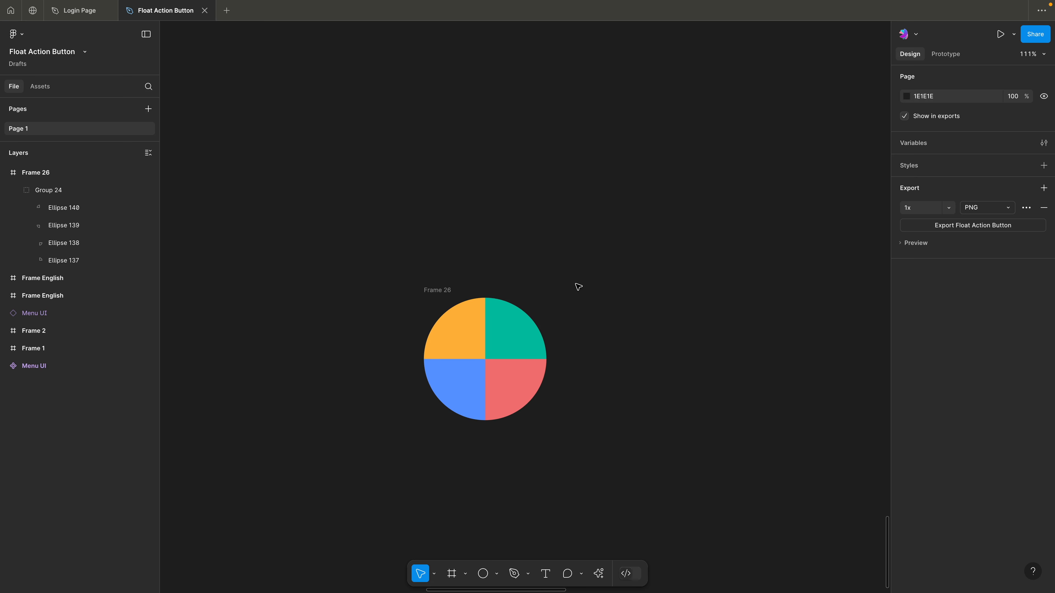
key("p")
left_click(581, 301)
left_click(587, 295)
left_click(592, 300)
key("Escape")
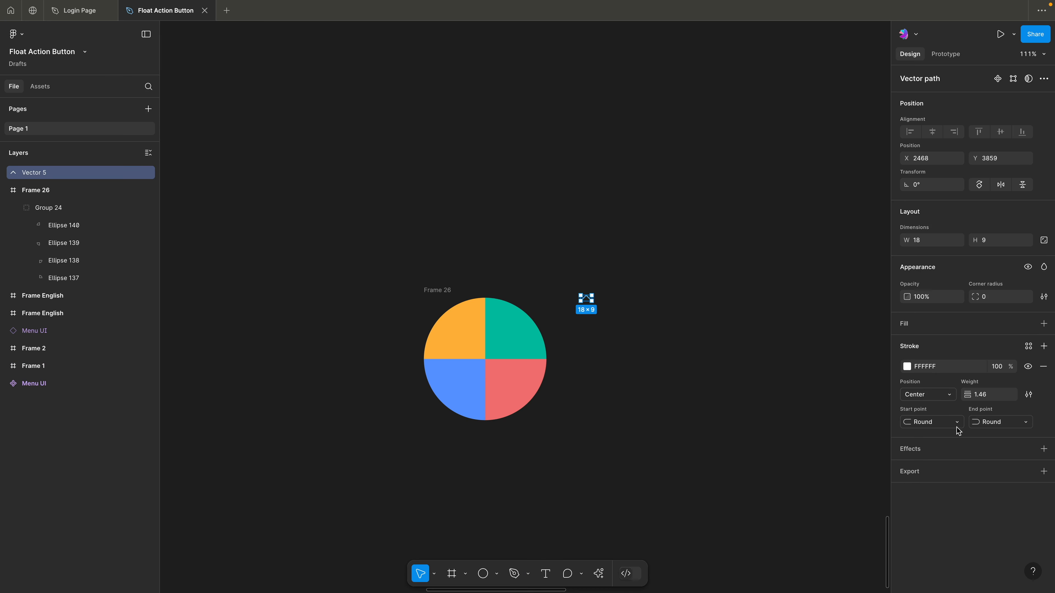
Step: Compare with the reference wheel's arrows and place the white chevron in the green slice, rotated to point diagonally outward
left_click(457, 259)
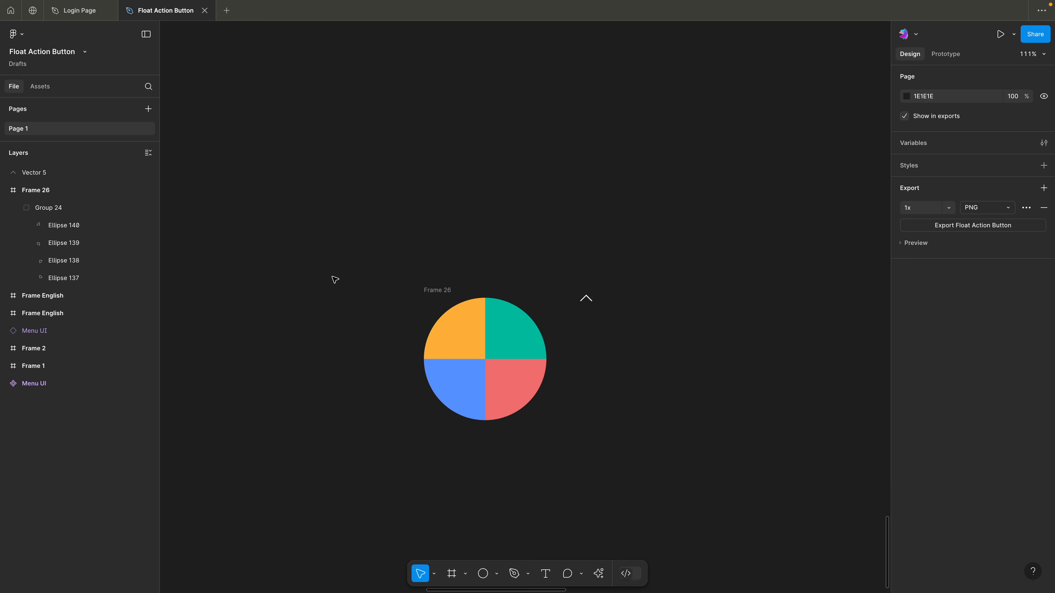
scroll(374, 278, "left", 5)
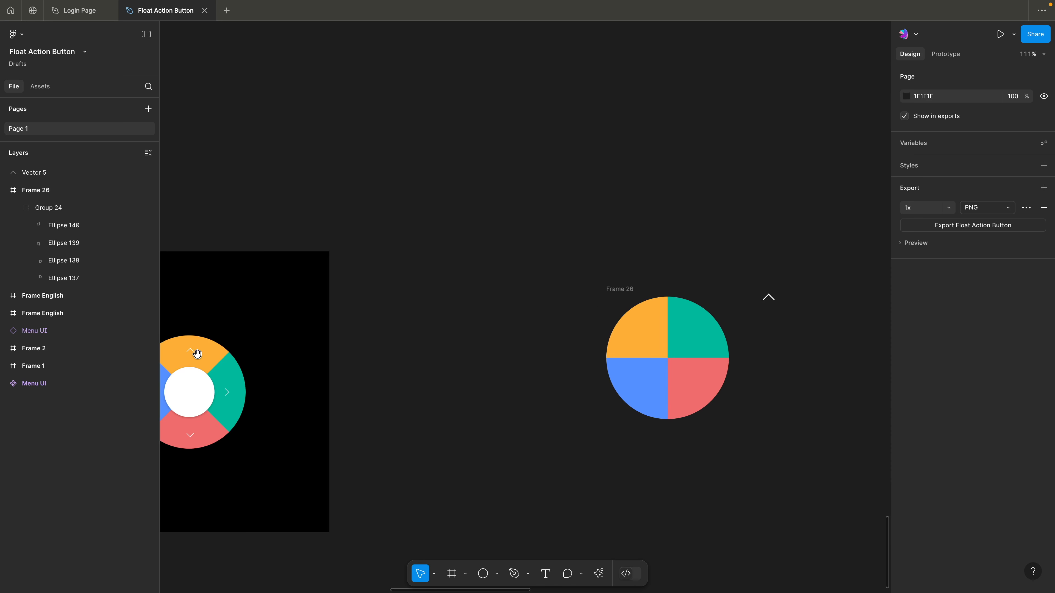
scroll(574, 259, "right", 5)
scroll(577, 268, "up", 3)
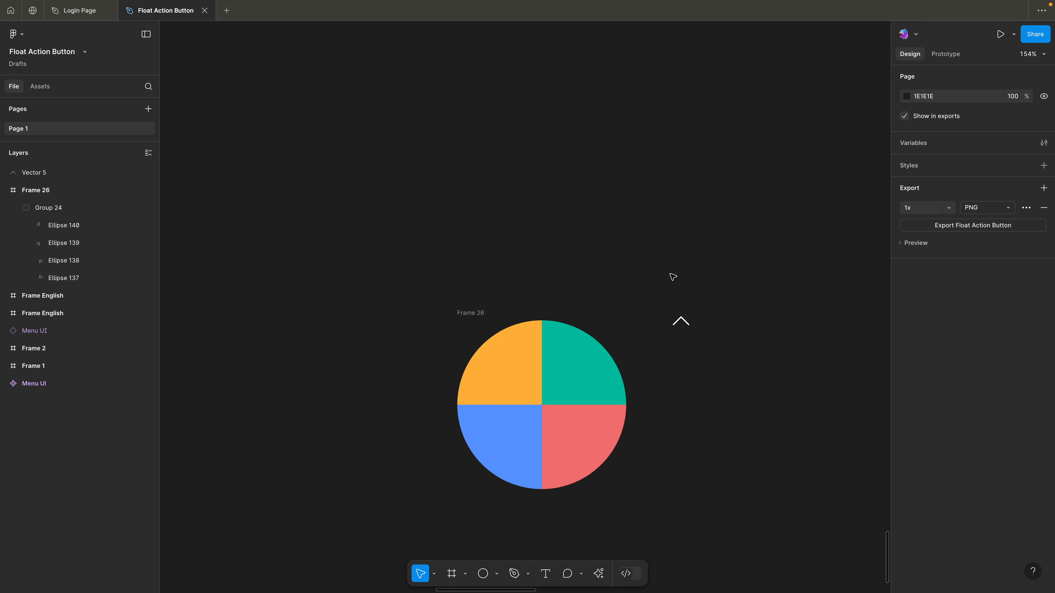
left_click(682, 320)
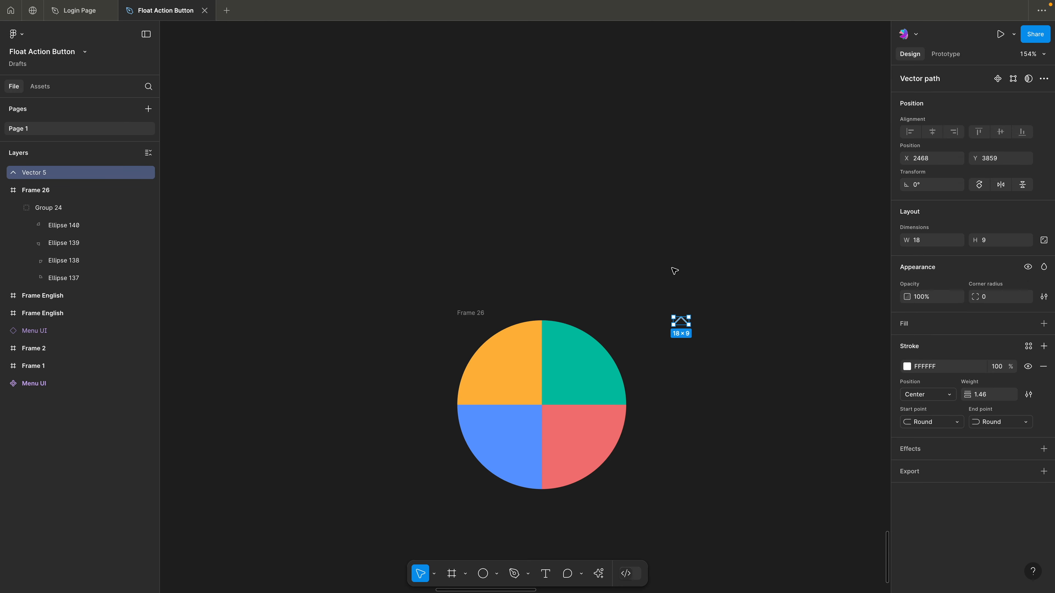
scroll(675, 271, "up", 2)
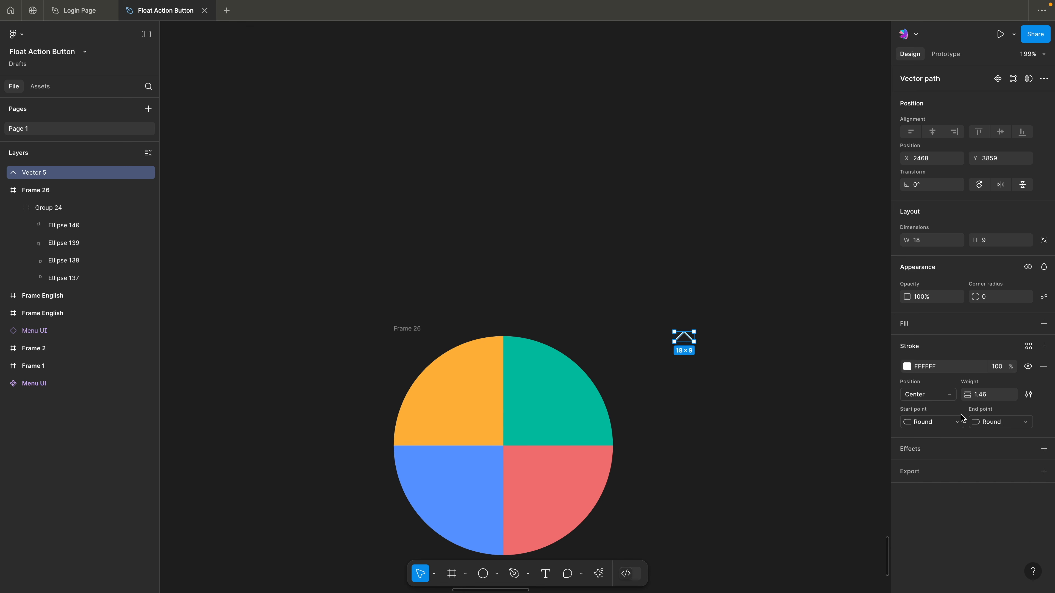
left_click(749, 358)
left_click_drag(691, 341, 577, 405)
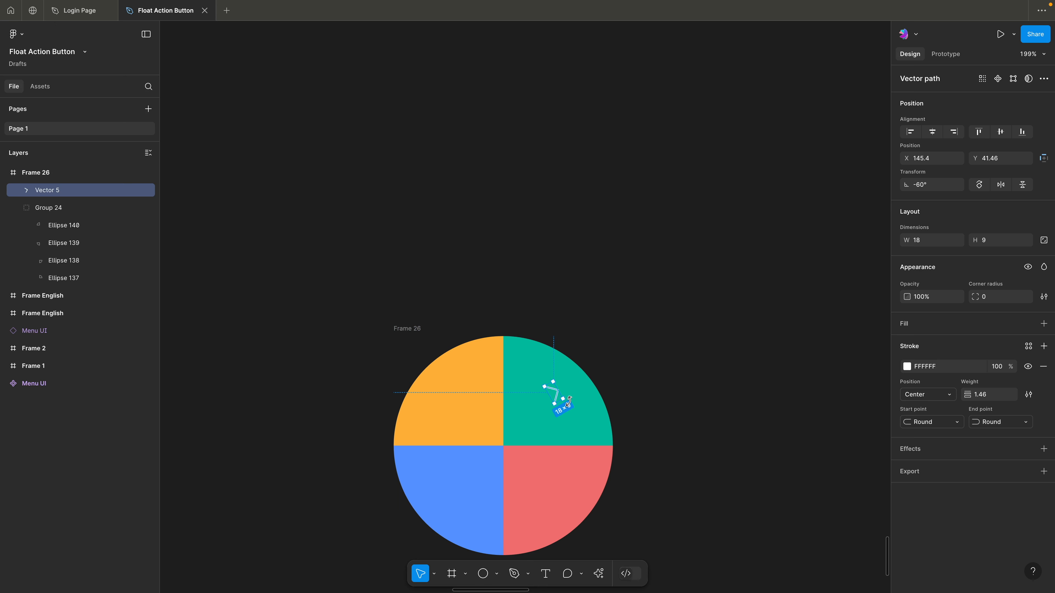
left_click(632, 316)
Step: Rotate the whole wheel frame 45° clockwise so the orange slice faces up and the green slice faces right
left_click(420, 328)
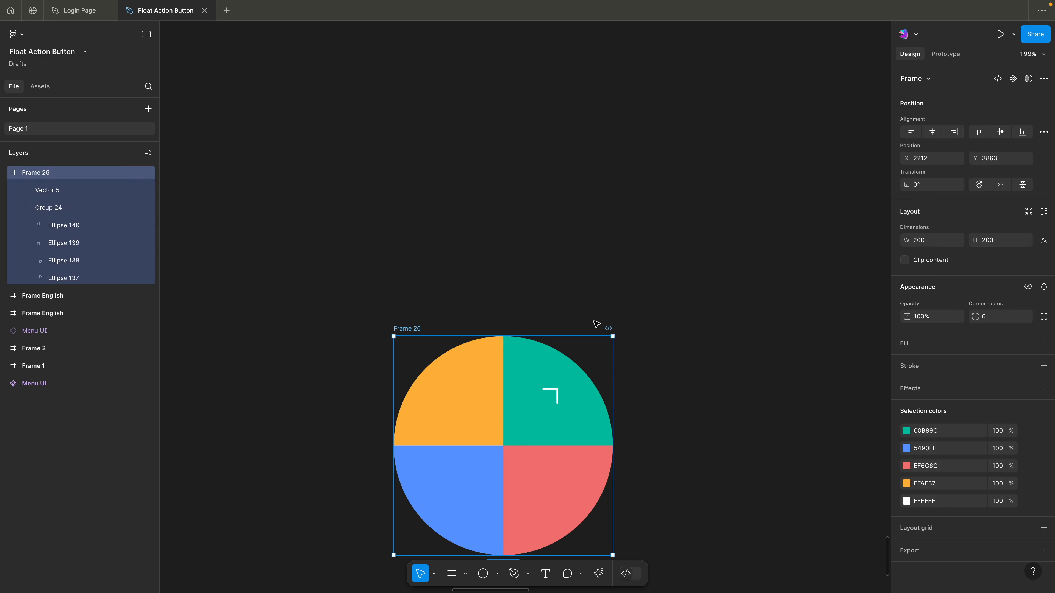
left_click_drag(618, 331, 678, 424)
left_click(680, 427)
scroll(664, 333, "down", 4)
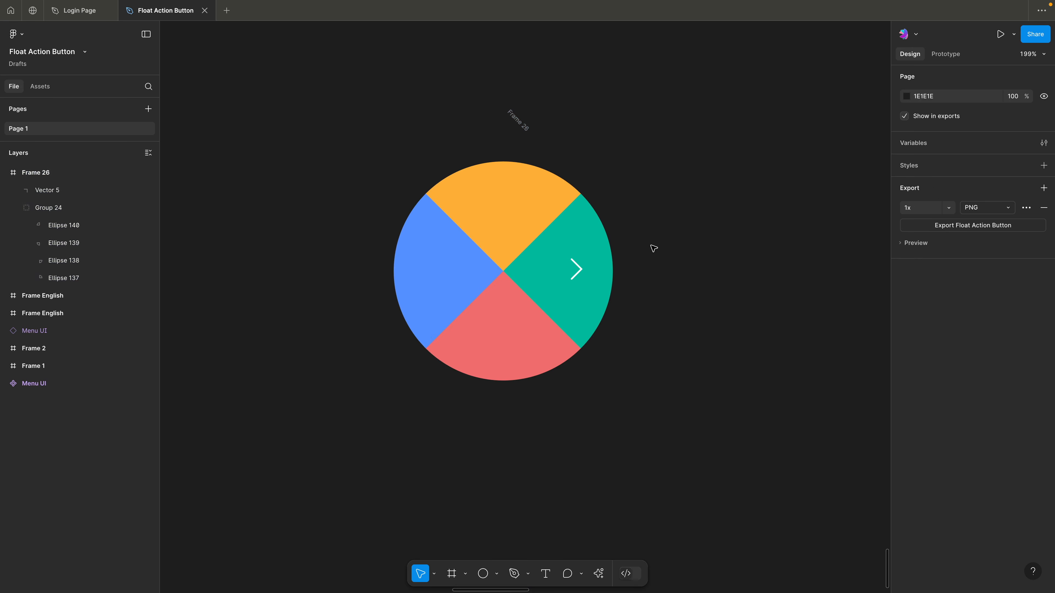
Step: Duplicate the green slice's chevron, rotate the copy to -180° and place it in the red slice pointing down
left_click(582, 269)
key("ctrl+d")
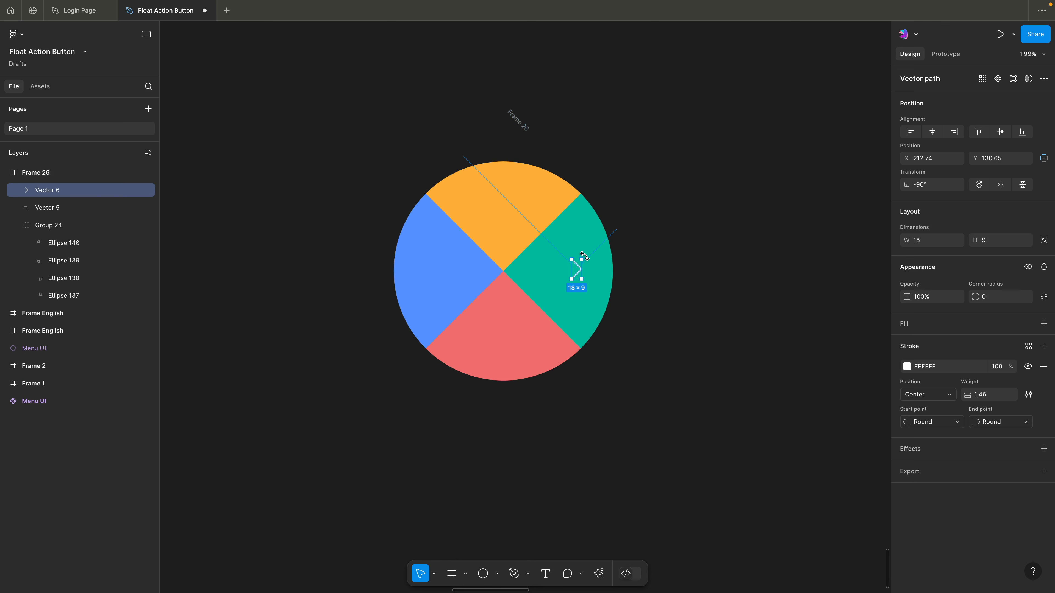
left_click_drag(584, 256, 587, 278)
left_click_drag(588, 282, 594, 280)
left_click_drag(577, 273, 508, 345)
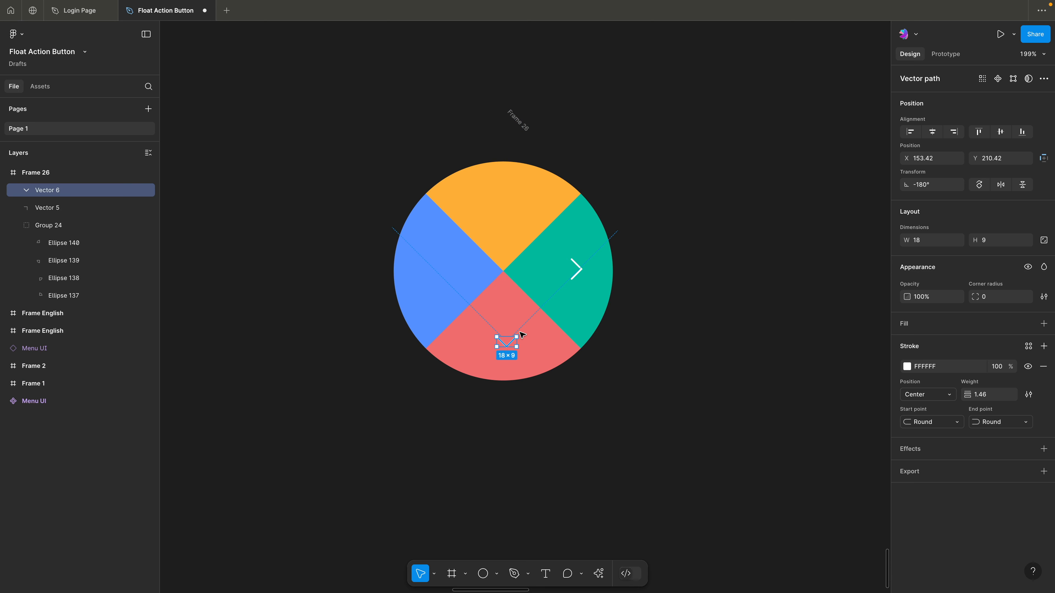
Step: Repeat the rotated chevron duplication twice to add outward-pointing arrows to the blue and orange slices
key("ctrl+d")
key("ctrl+d")
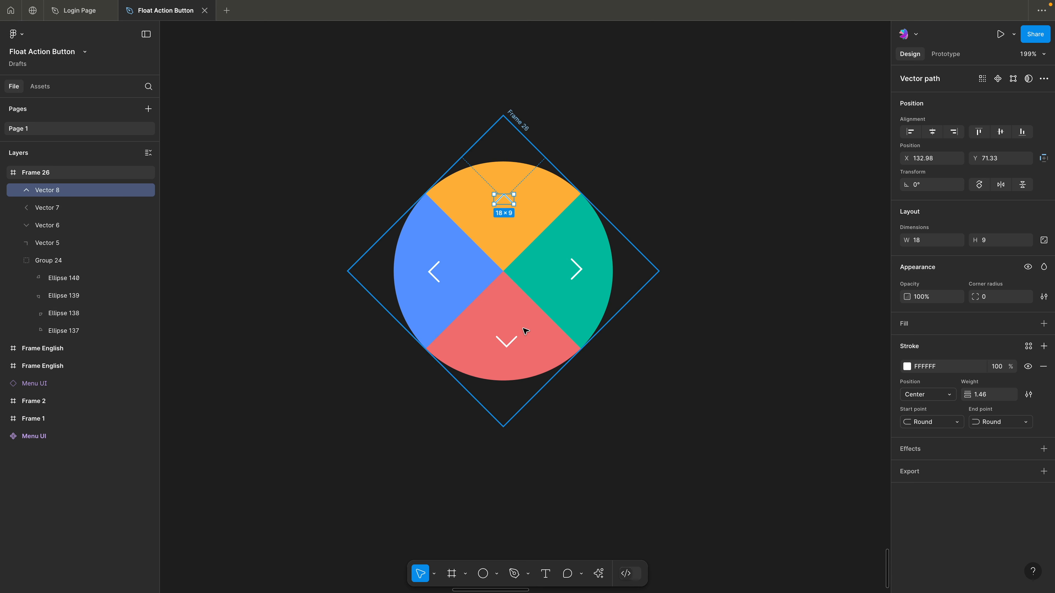
left_click(645, 170)
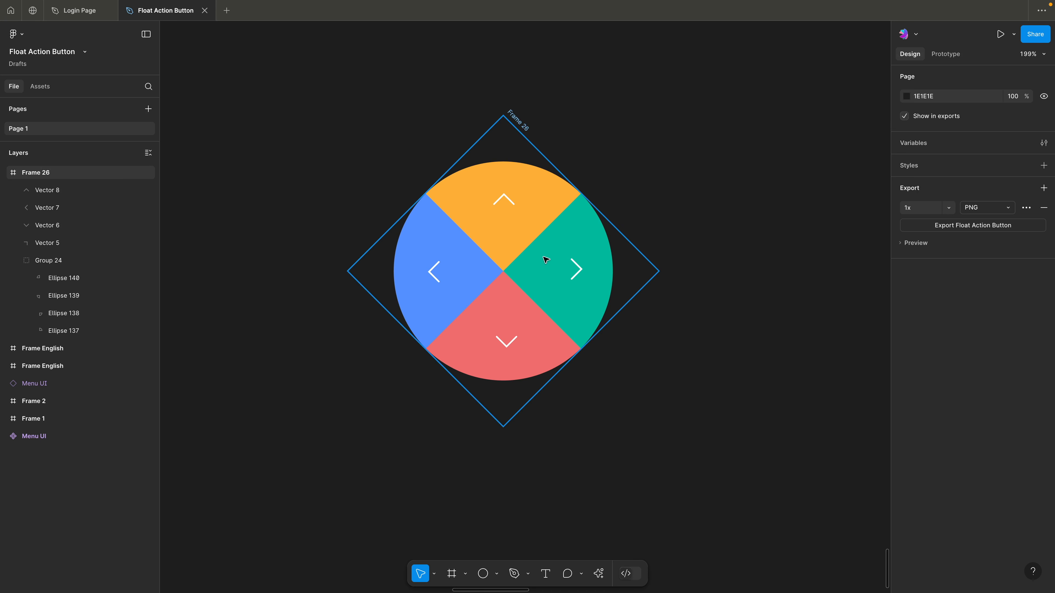
Step: Draw a circle about 53 × 53 px over the wheel and centre it horizontally and vertically in the frame
key("o")
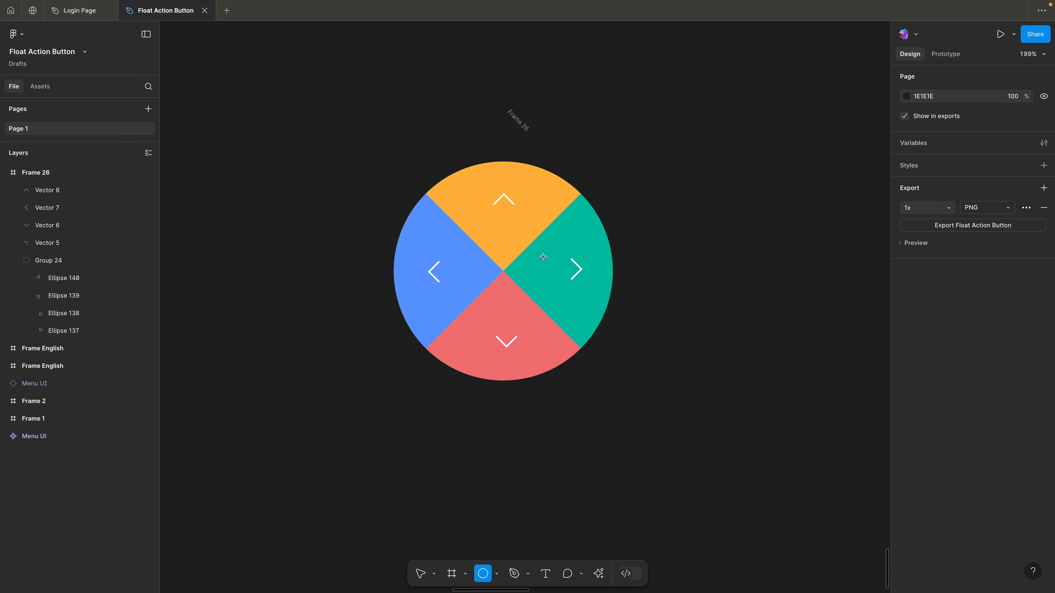
left_click_drag(492, 260, 547, 317)
left_click_drag(512, 283, 504, 269)
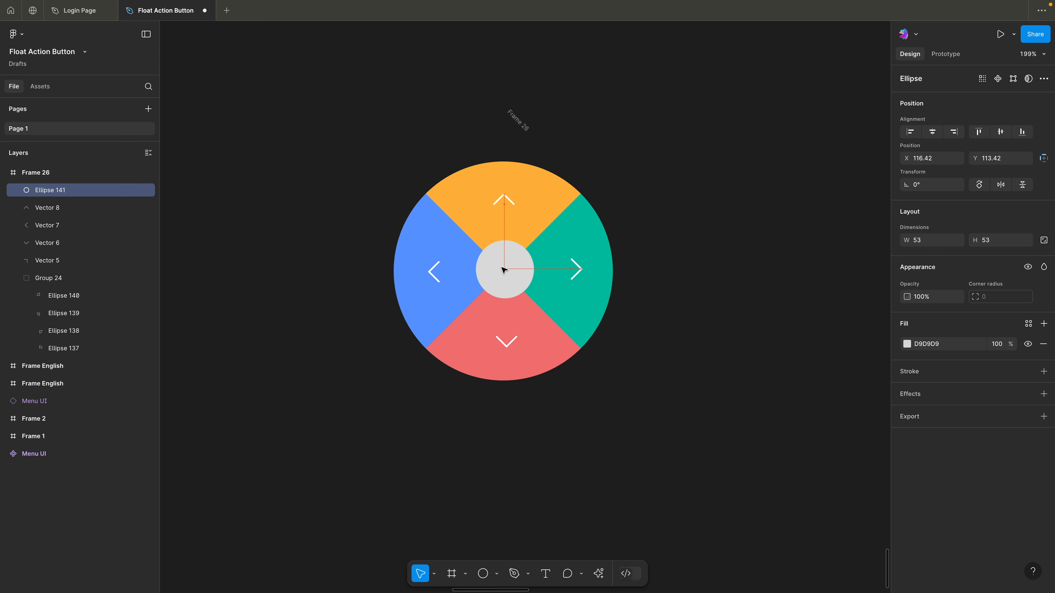
left_click(932, 132)
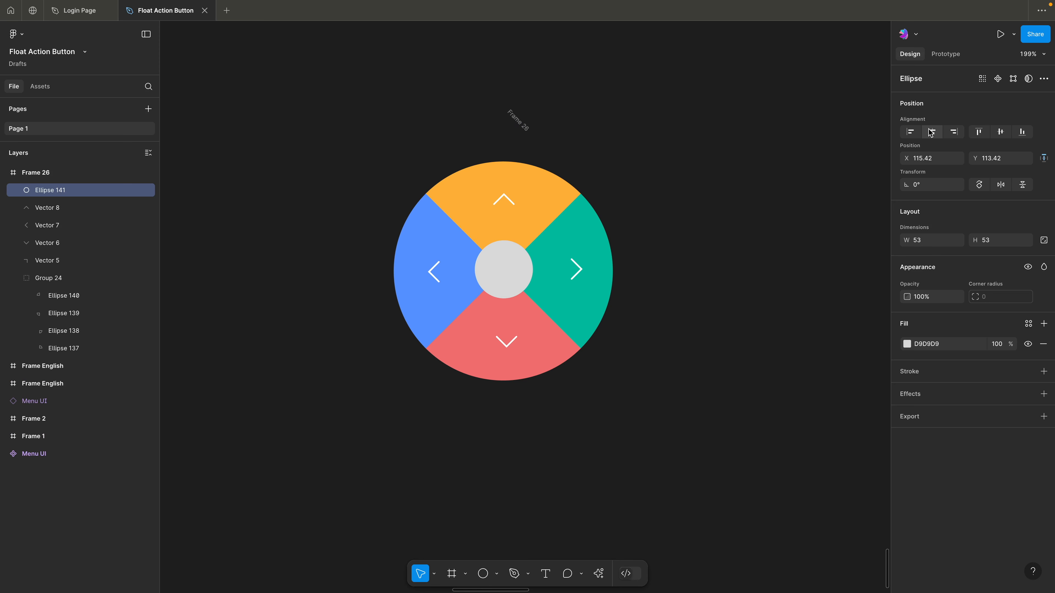
left_click(1000, 132)
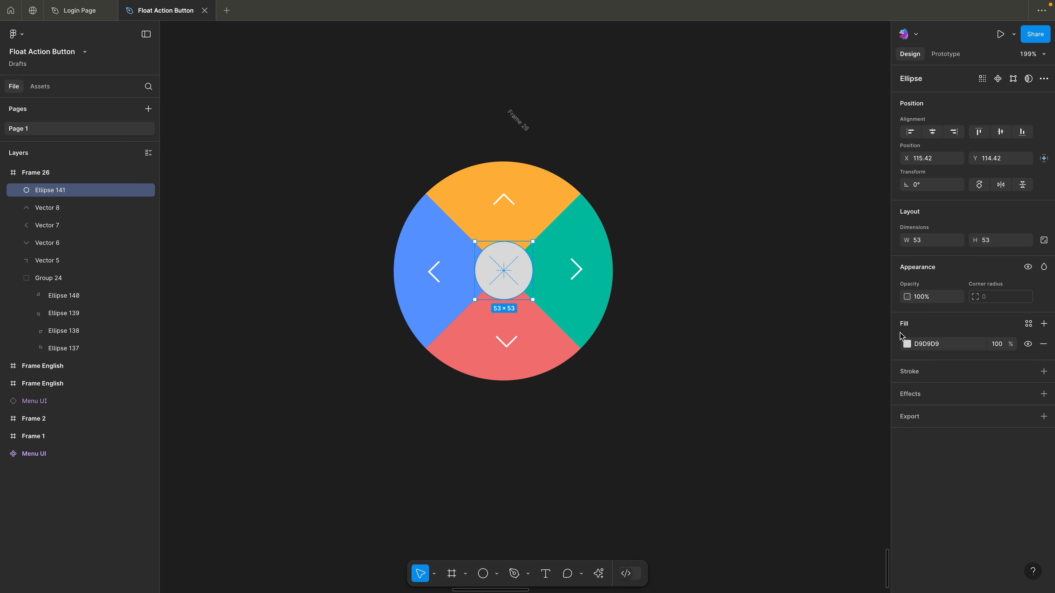
Step: Set the centre circle's fill to white, FFFFFF
left_click(907, 344)
type("fff")
key("Return")
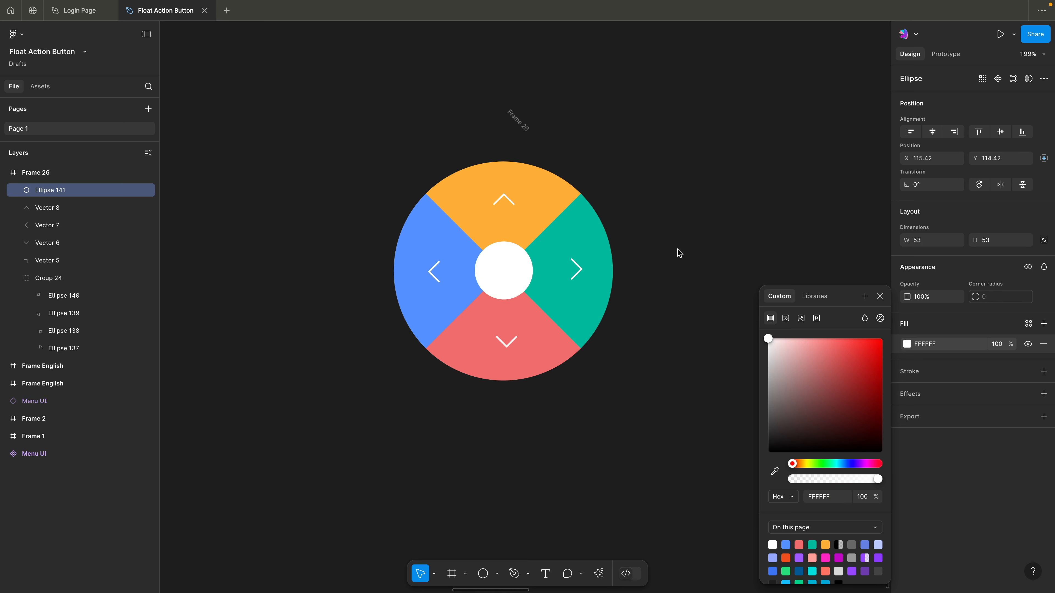
left_click(674, 248)
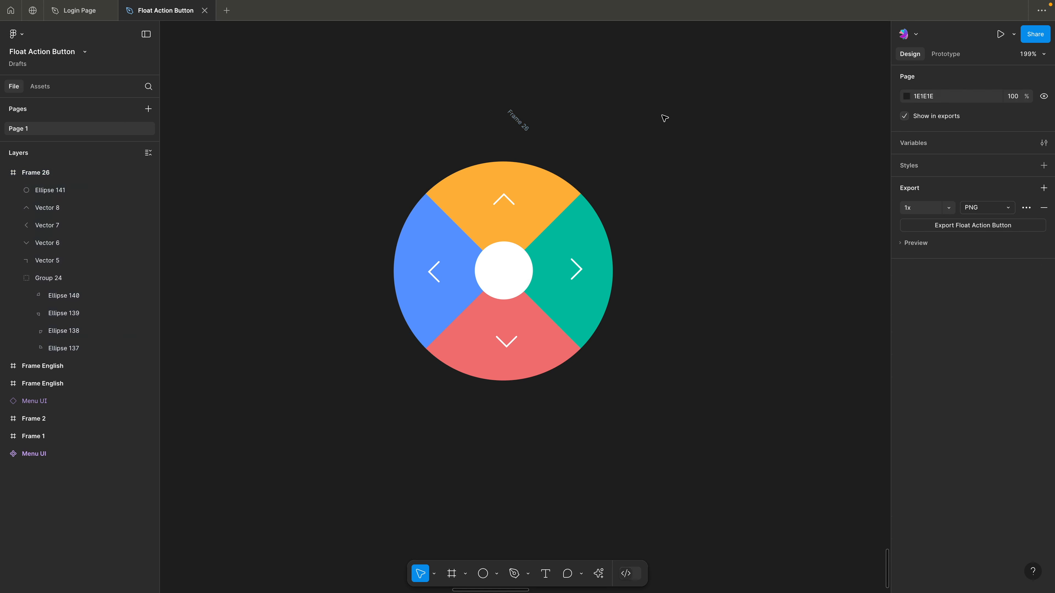
Step: Duplicate the green slice and enlarge the copy about the wheel's centre to about 241 × 241 px, outside the slice group
left_click(530, 194)
double_click(530, 194)
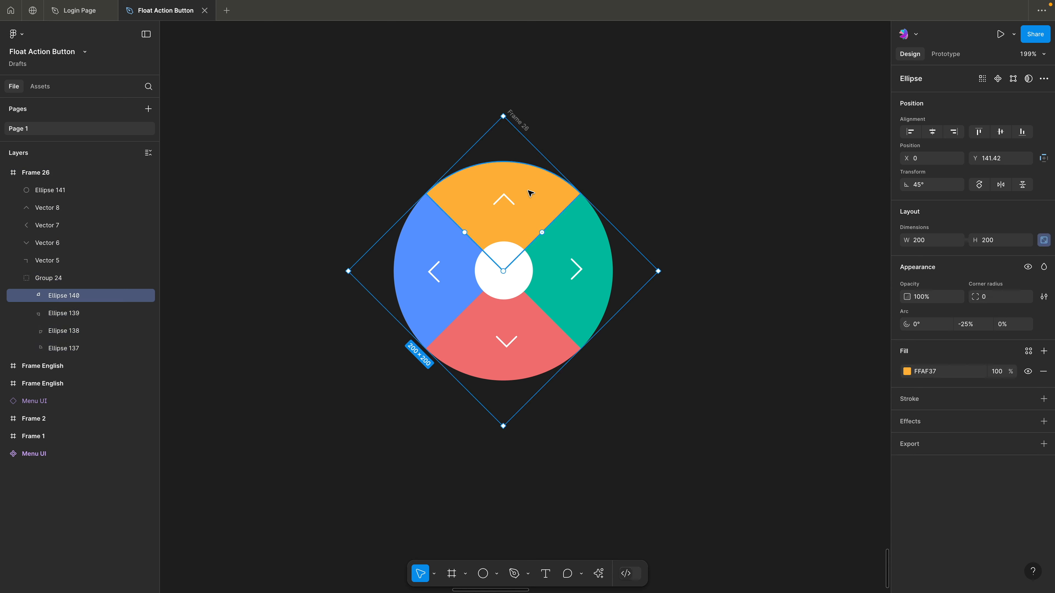
double_click(530, 193)
key("Escape")
left_click(594, 226)
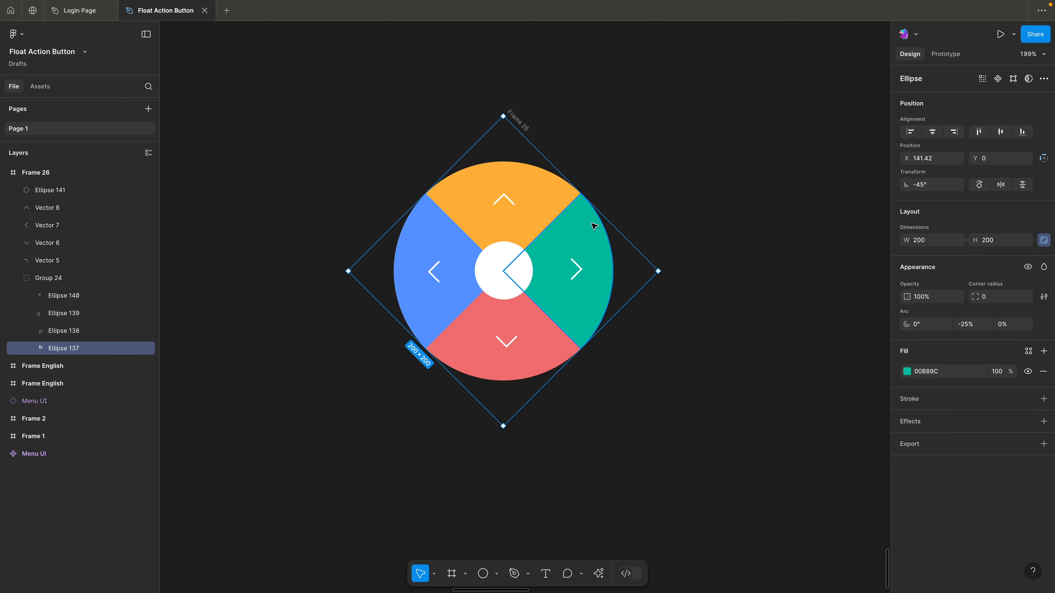
key("ctrl+d")
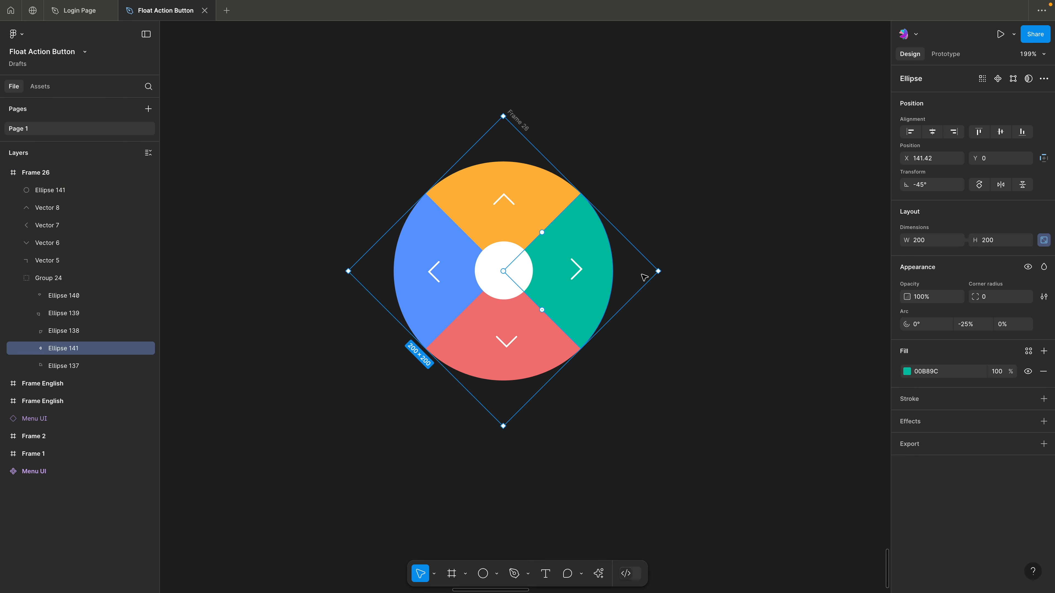
left_click_drag(659, 271, 721, 271)
left_click_drag(628, 226, 594, 224)
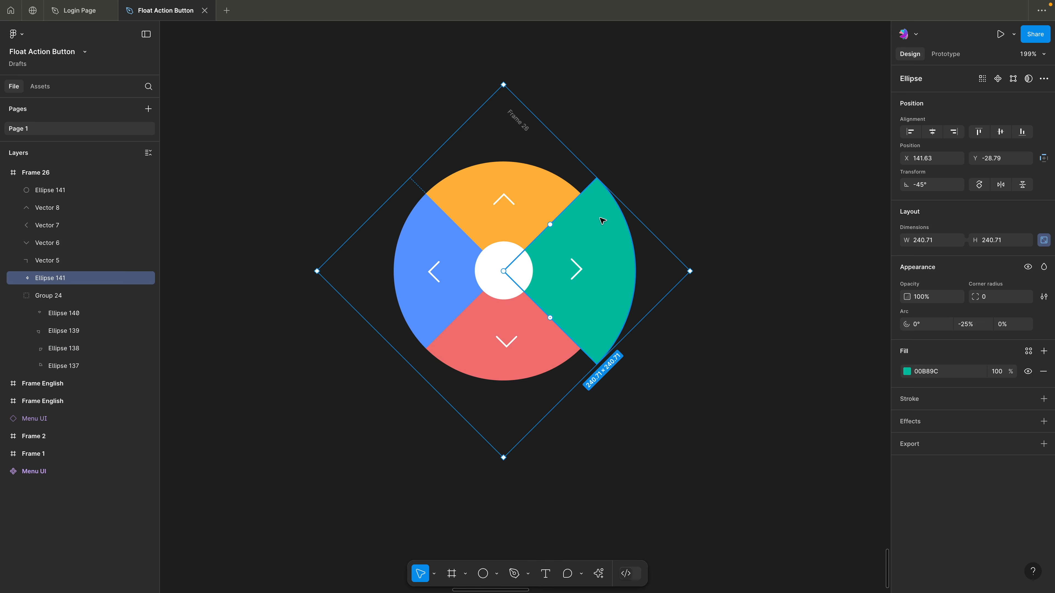
Step: Duplicate the enlarged green slice in 90° rotations around the centre until enlarged copies cover all four directions
key("ctrl+d")
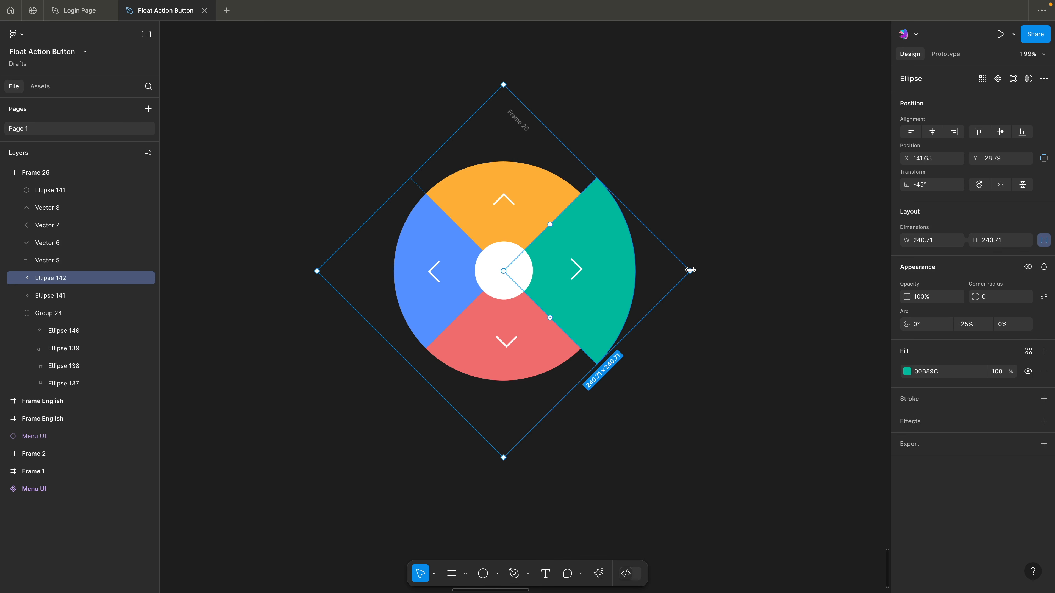
left_click_drag(693, 269, 508, 391)
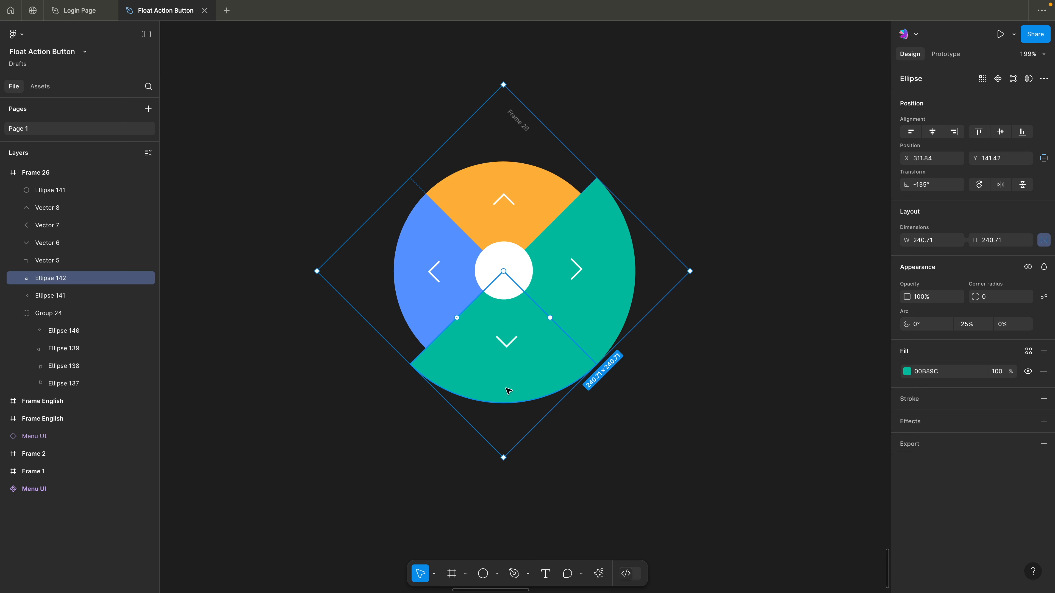
key("ctrl+d")
key("ctrl+d")
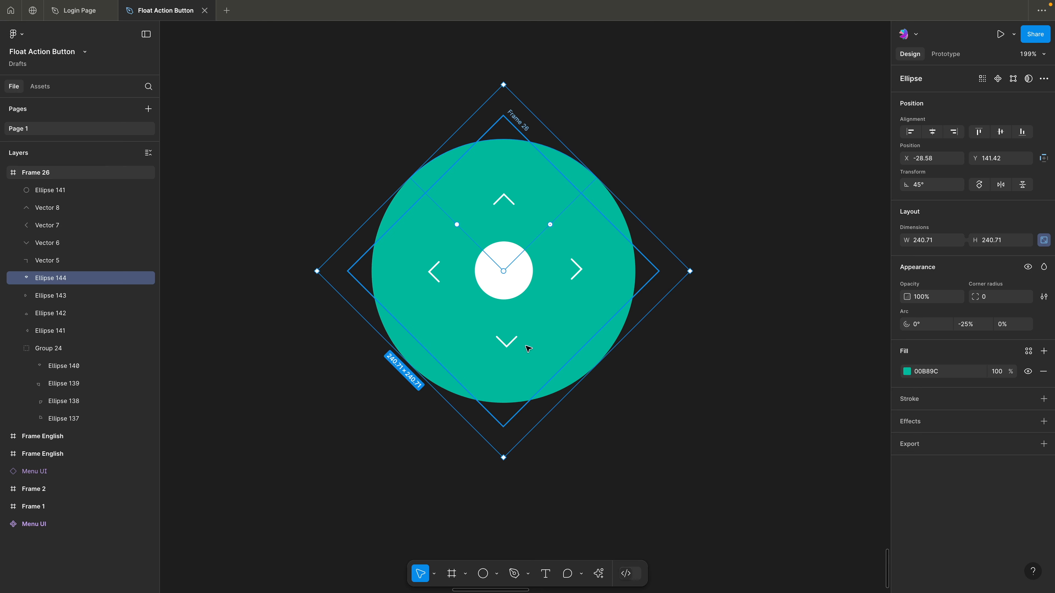
left_click(639, 170)
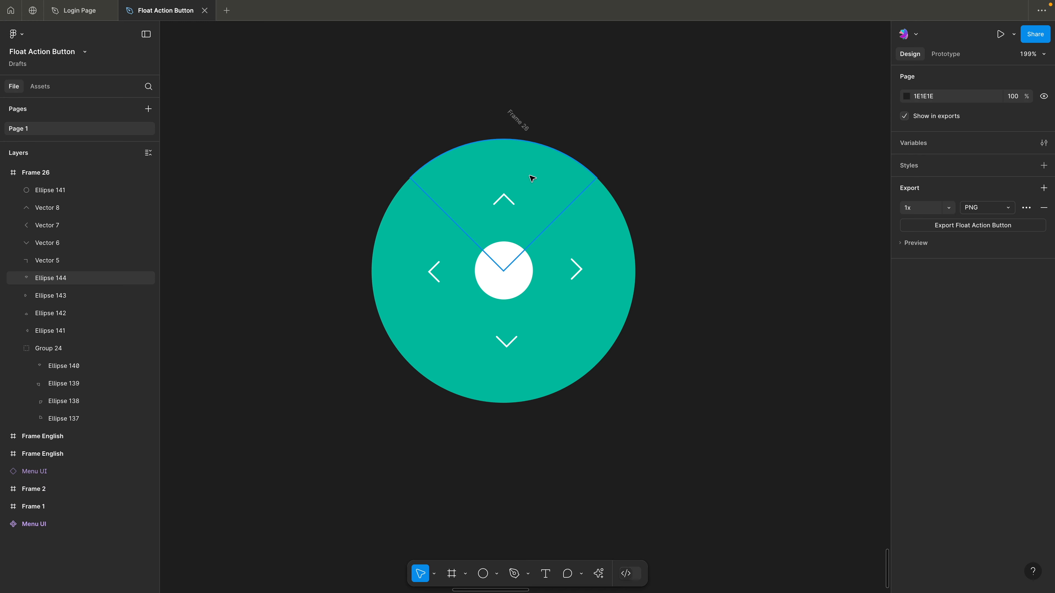
Step: Duplicate the complete wheel frame and place the copy to the right of the original
left_click(518, 119)
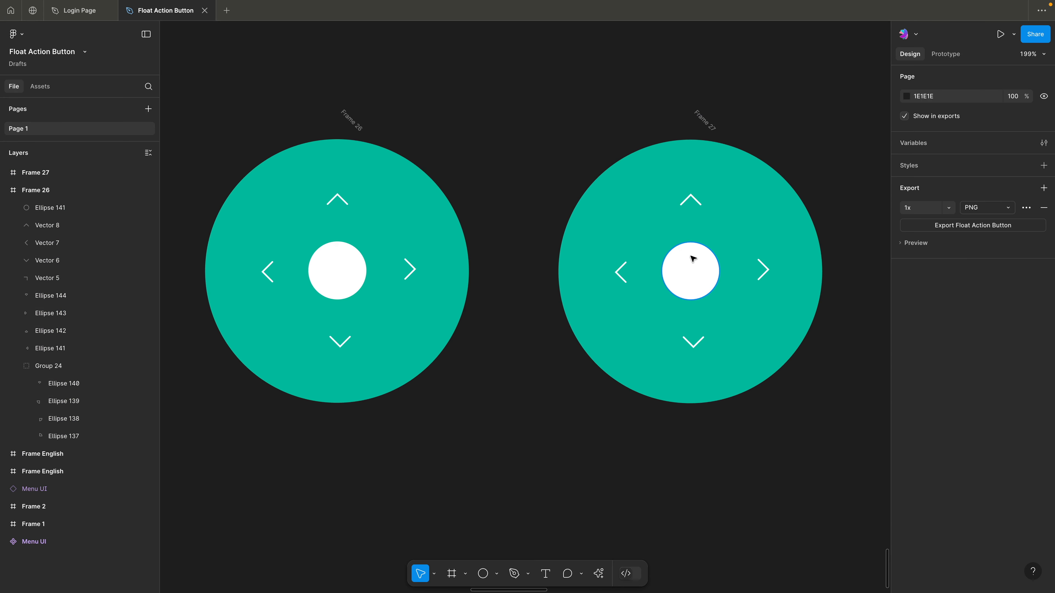
left_click(692, 260)
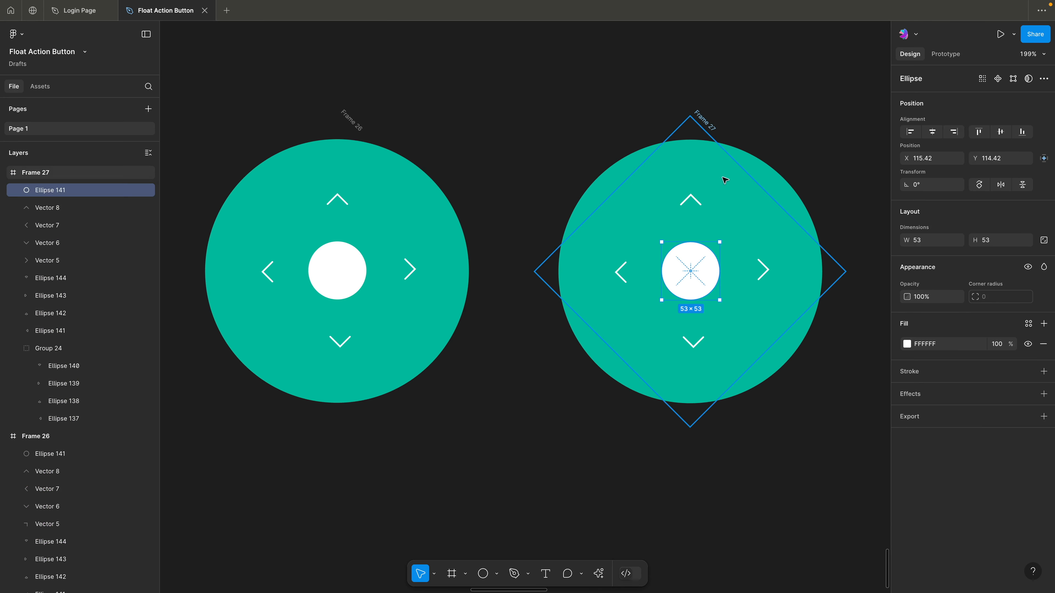
left_click(797, 124)
scroll(798, 124, "right", 3)
Step: Delete the enlarged top, left and right slices from the copied wheel, keeping only the enlarged bottom one
left_click(555, 241)
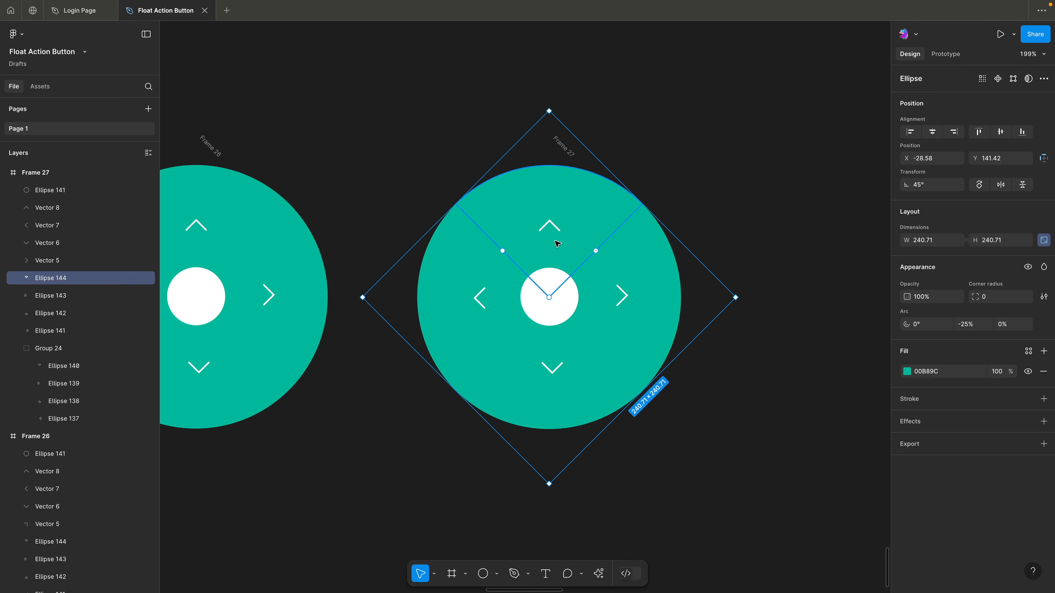
key("Delete")
left_click(484, 258)
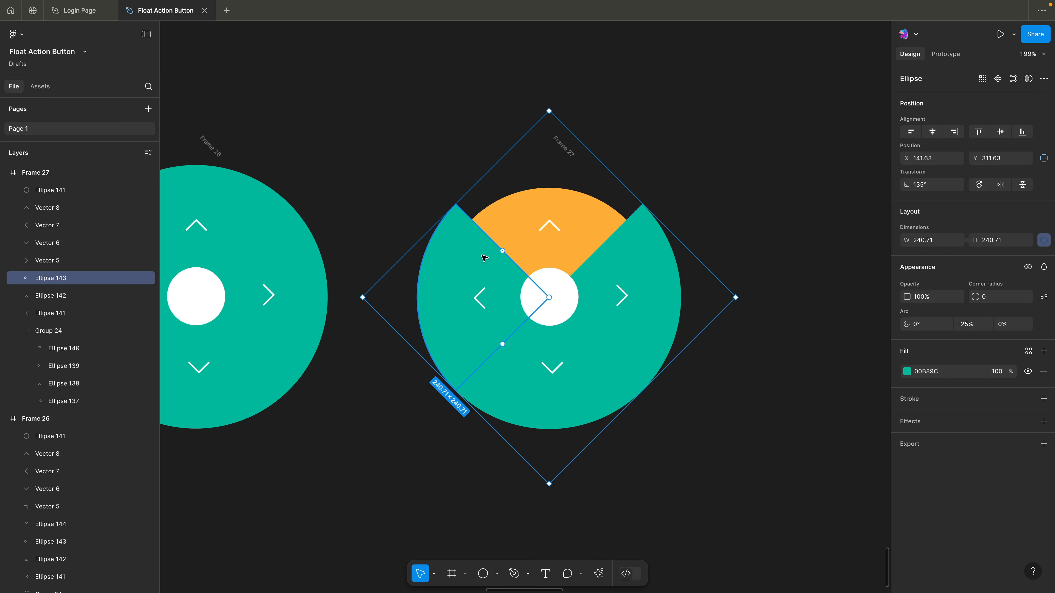
key("Delete")
left_click(642, 263)
key("Delete")
Step: Delete the enlarged right, bottom and left slices from the original wheel, keeping only the enlarged top one
left_click_drag(338, 286, 525, 284)
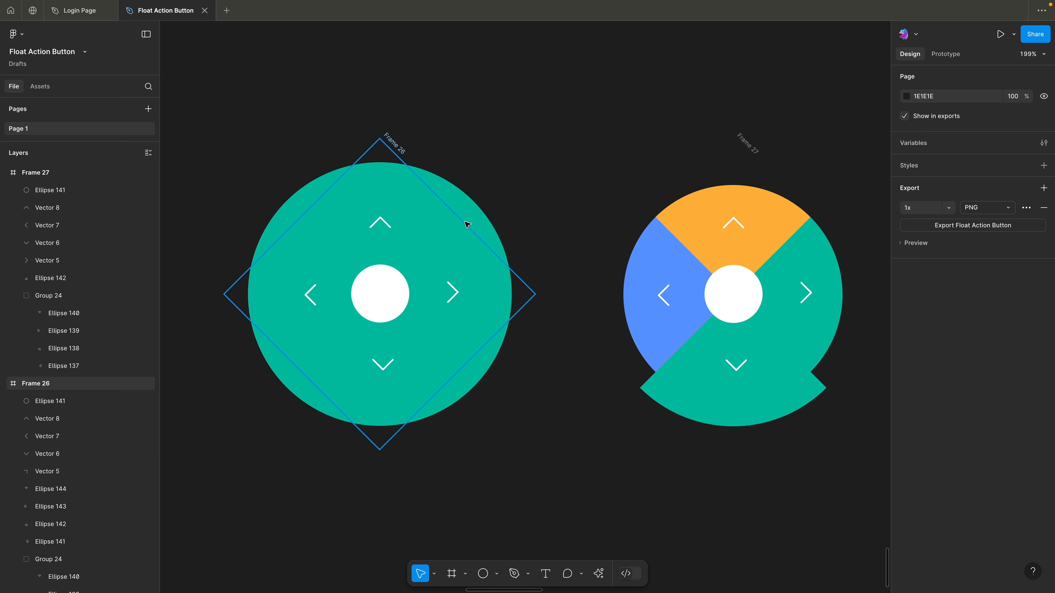
left_click(700, 362)
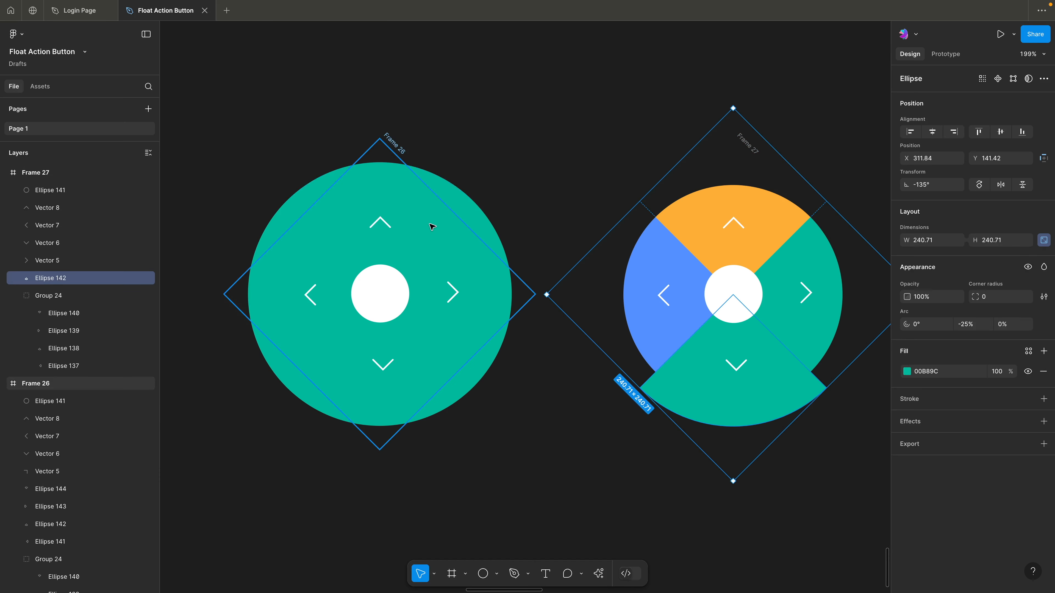
left_click(547, 160)
left_click(474, 280)
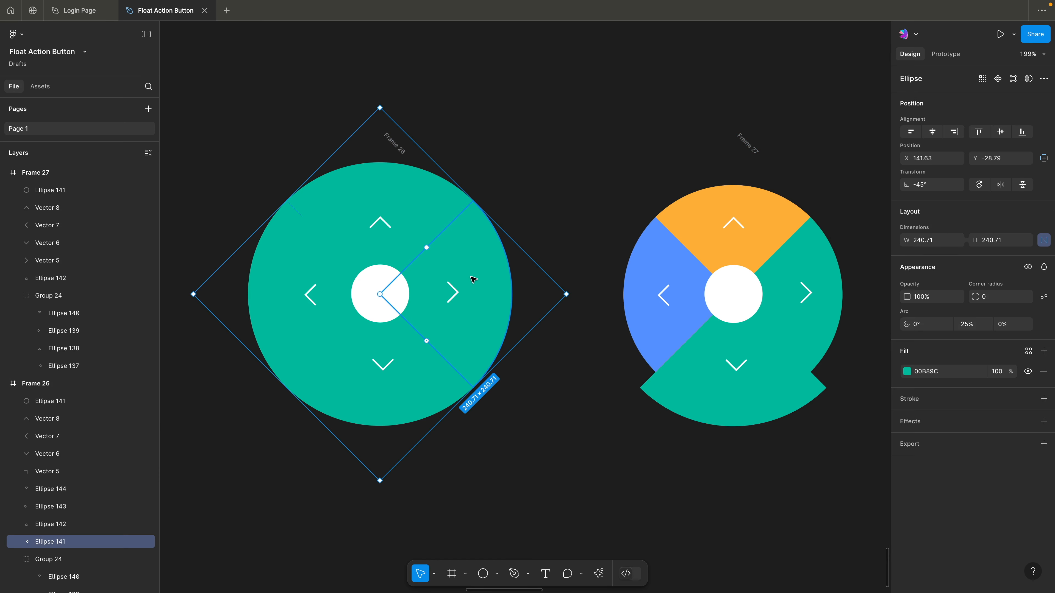
key("Delete")
left_click(331, 341)
key("Delete")
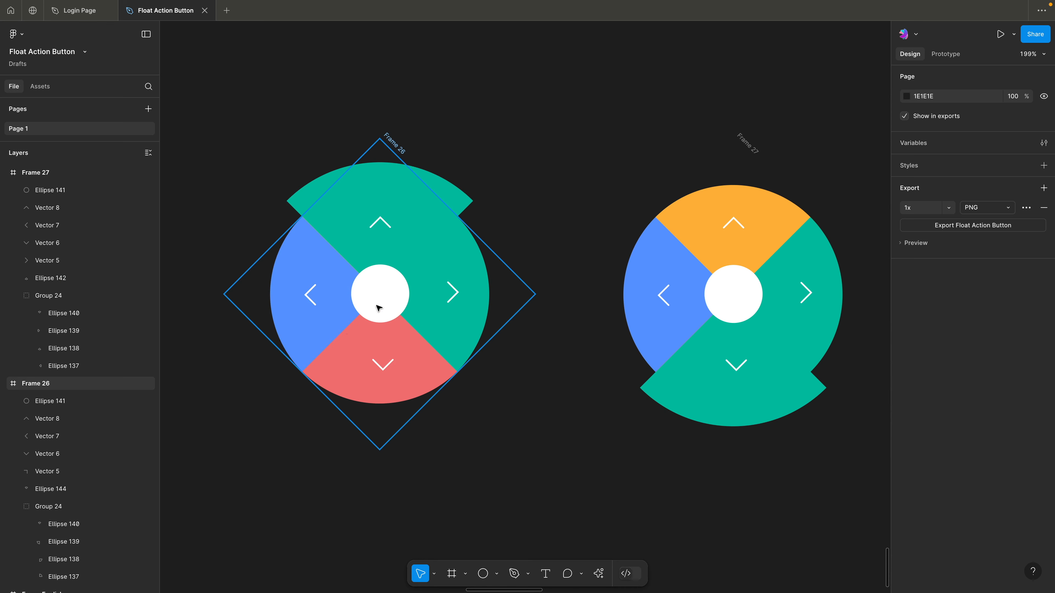
scroll(549, 171, "right", 3)
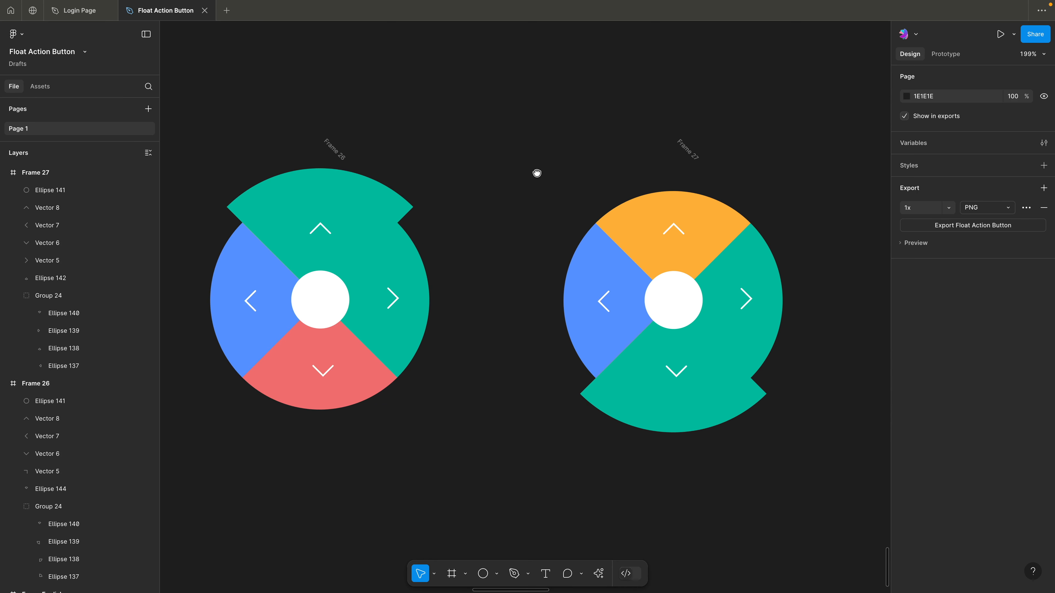
Step: Undo the slice deletions on both wheels, restoring all four enlarged green slices on each
scroll(530, 178, "down", 5)
key("ctrl+z")
key("ctrl+z")
key("ctrl+z")
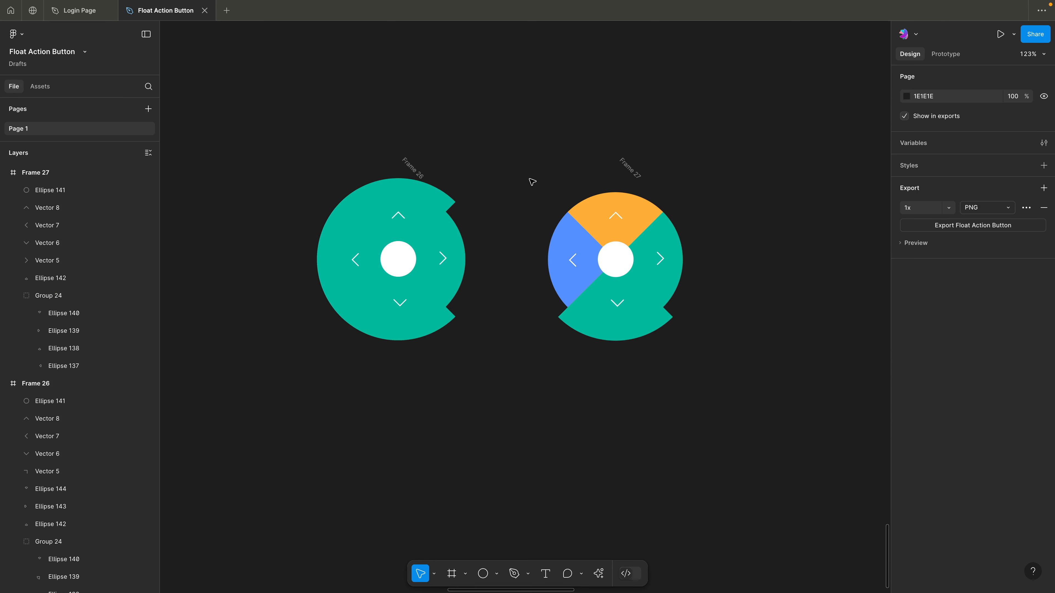
key("ctrl+z")
key("ctrl+z")
key("ctrl+z")
key("ctrl+z")
key("ctrl+z")
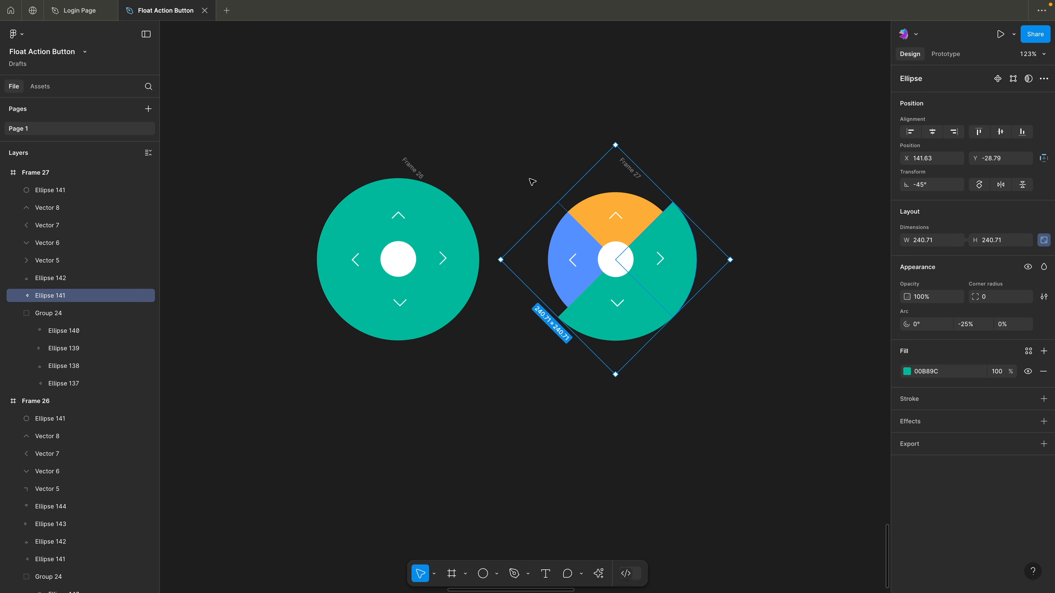
key("ctrl+z")
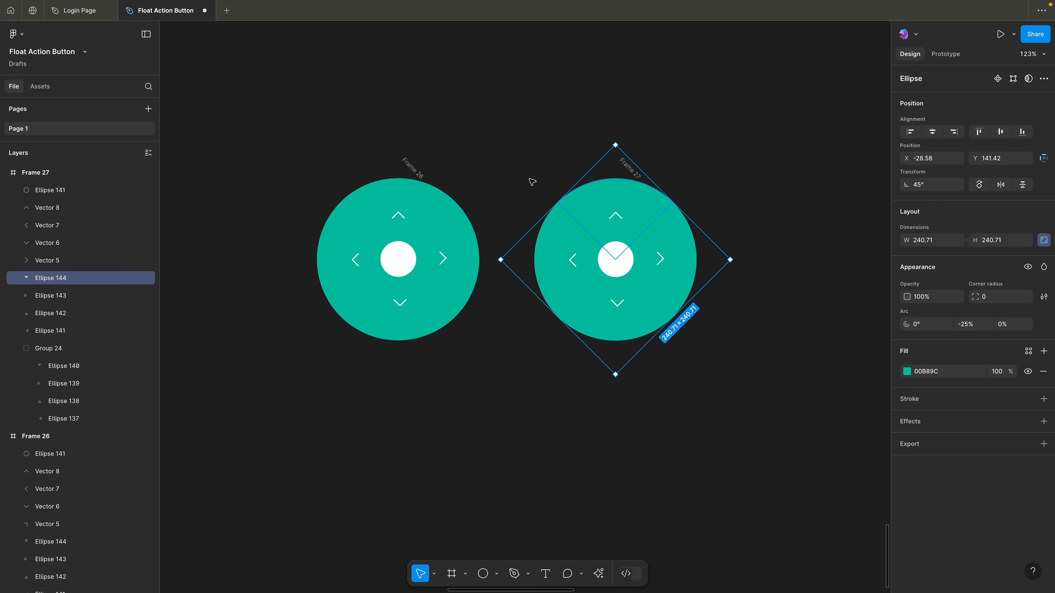
key("ctrl+z")
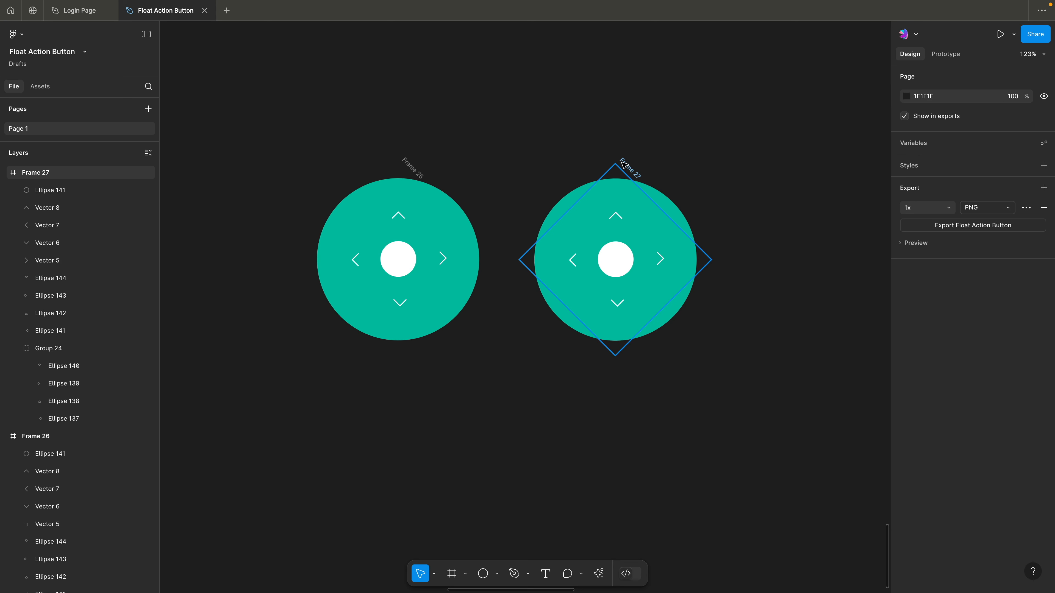
Step: Duplicate the second wheel frame twice, continuing the evenly spaced row to the right for four wheels in all
left_click(623, 164)
key("ctrl+d")
key("ctrl+d")
left_click_drag(661, 139, 665, 166)
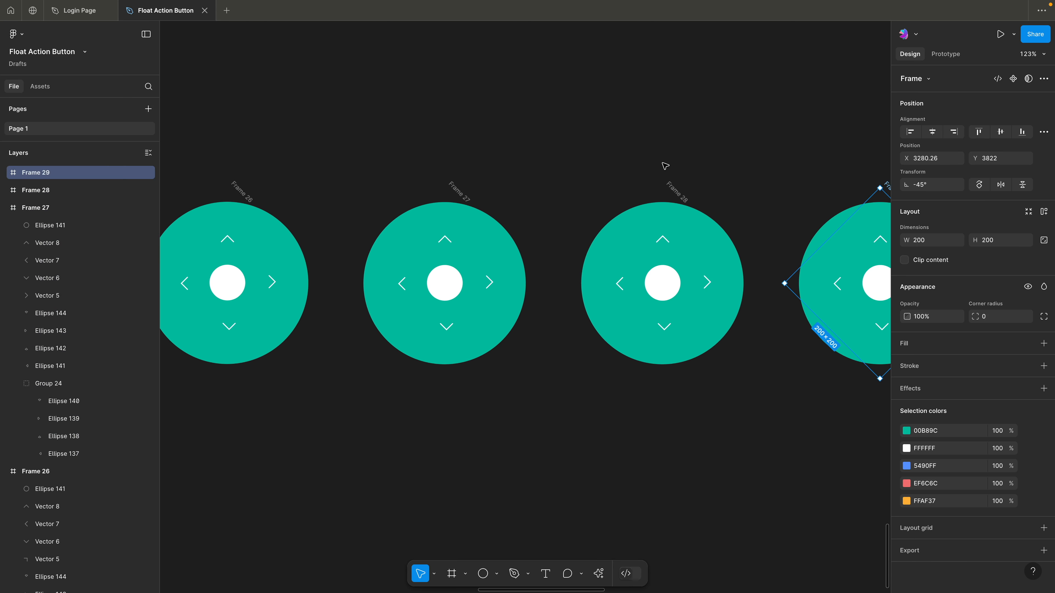
scroll(665, 167, "left", 3)
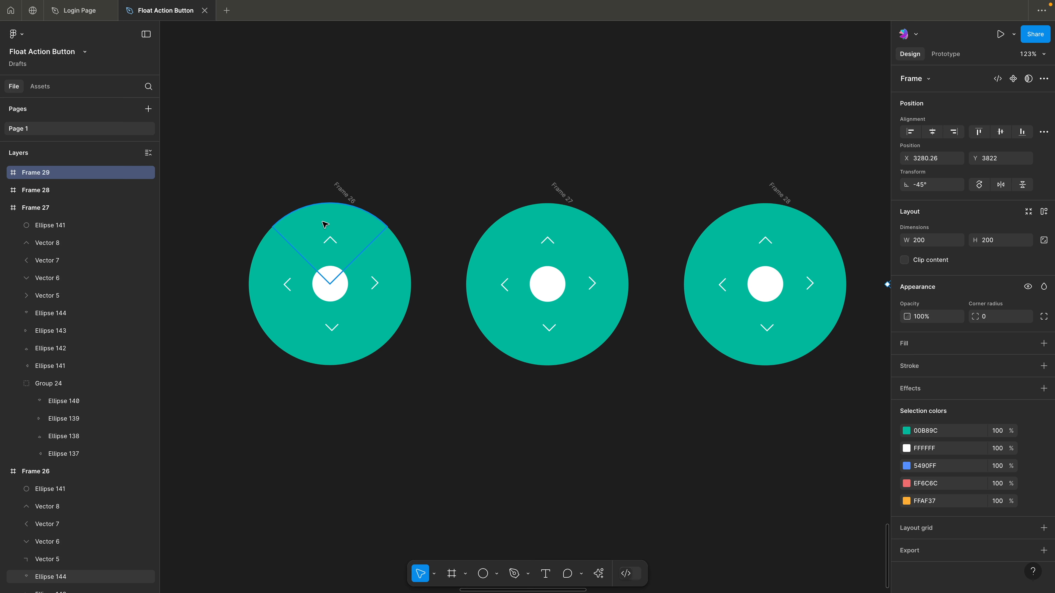
Step: Delete the enlarged right, bottom and left slices from the first wheel, keeping only the enlarged top slice
left_click(393, 260)
key("Delete")
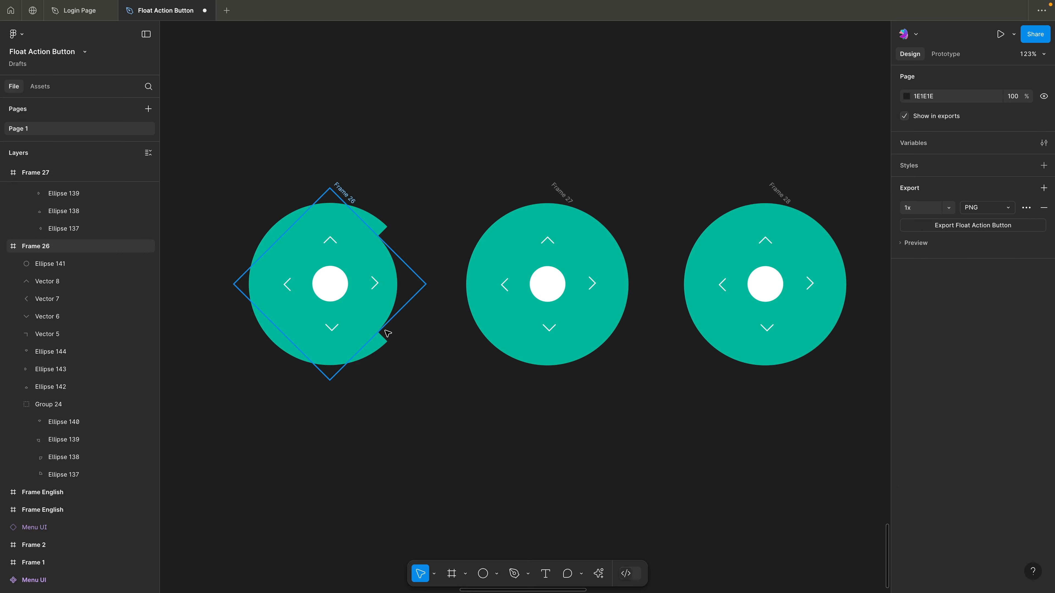
left_click(348, 337)
key("Delete")
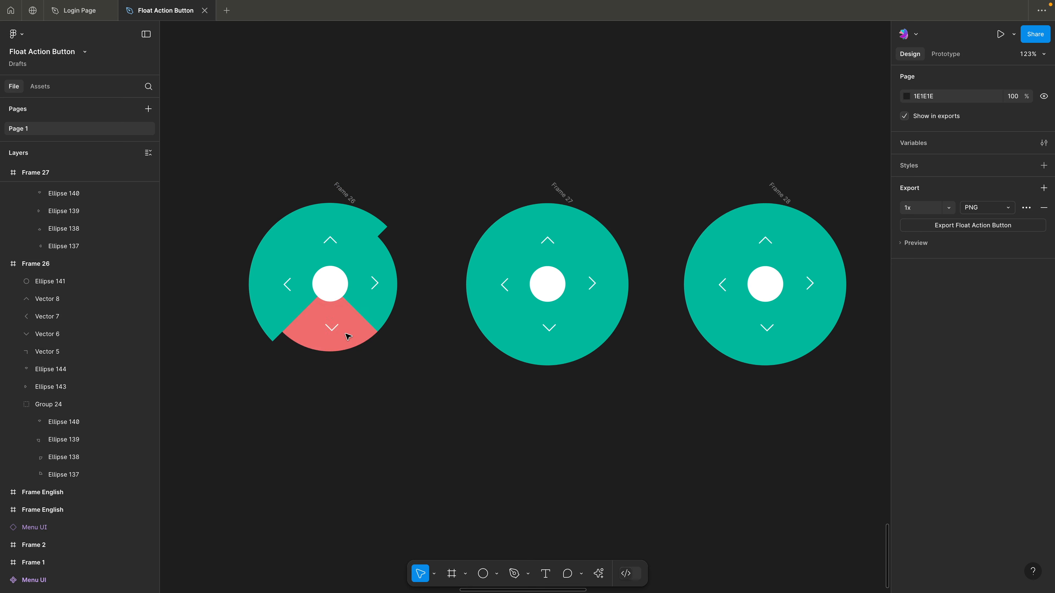
left_click(294, 311)
key("Delete")
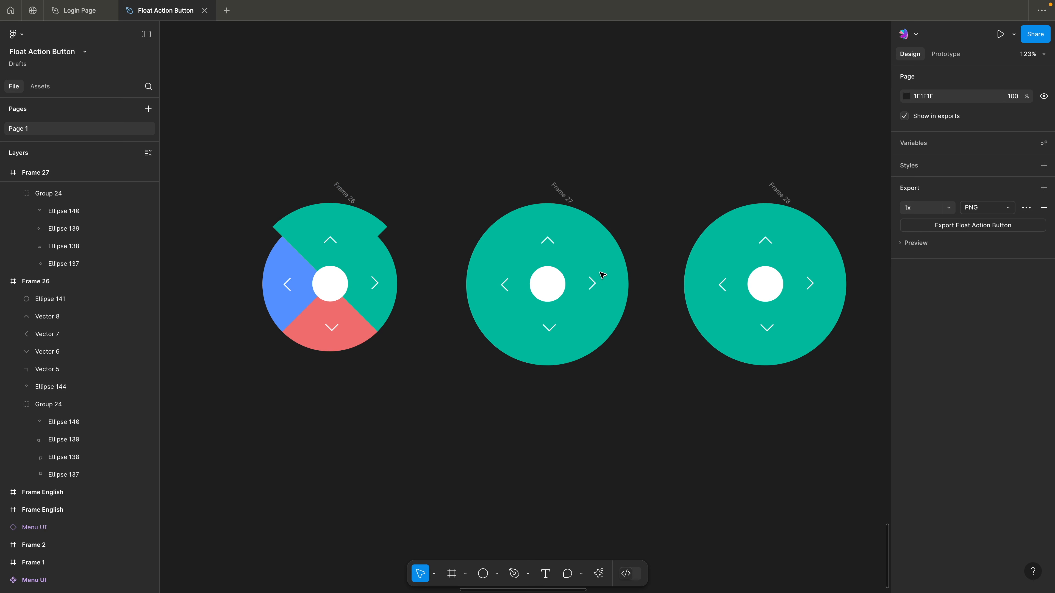
Step: Delete the enlarged top, left and bottom slices from the second wheel, keeping only the enlarged right slice
left_click(568, 224)
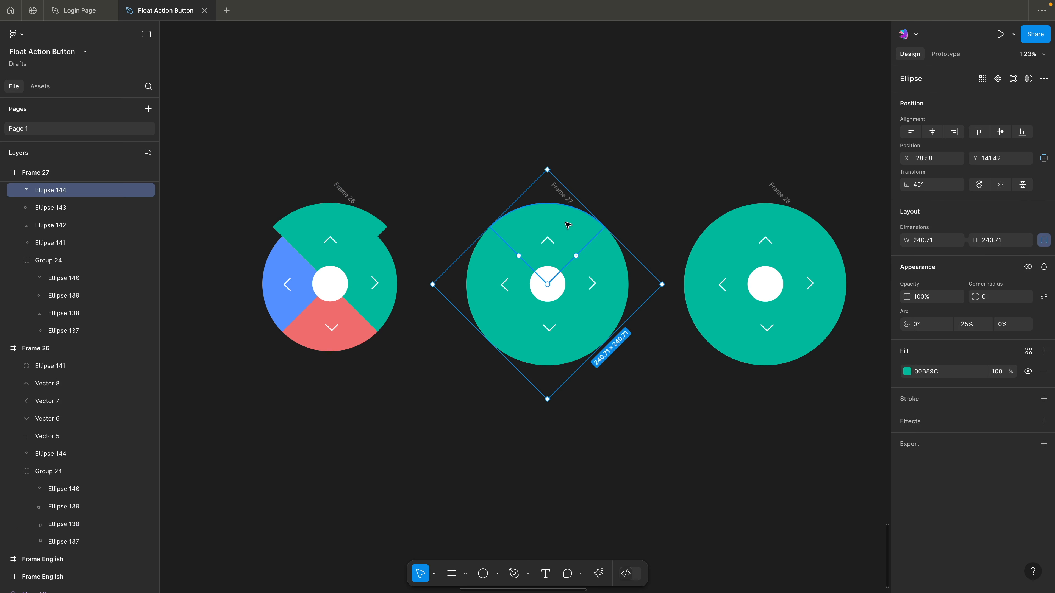
key("Delete")
left_click(494, 243)
key("Delete")
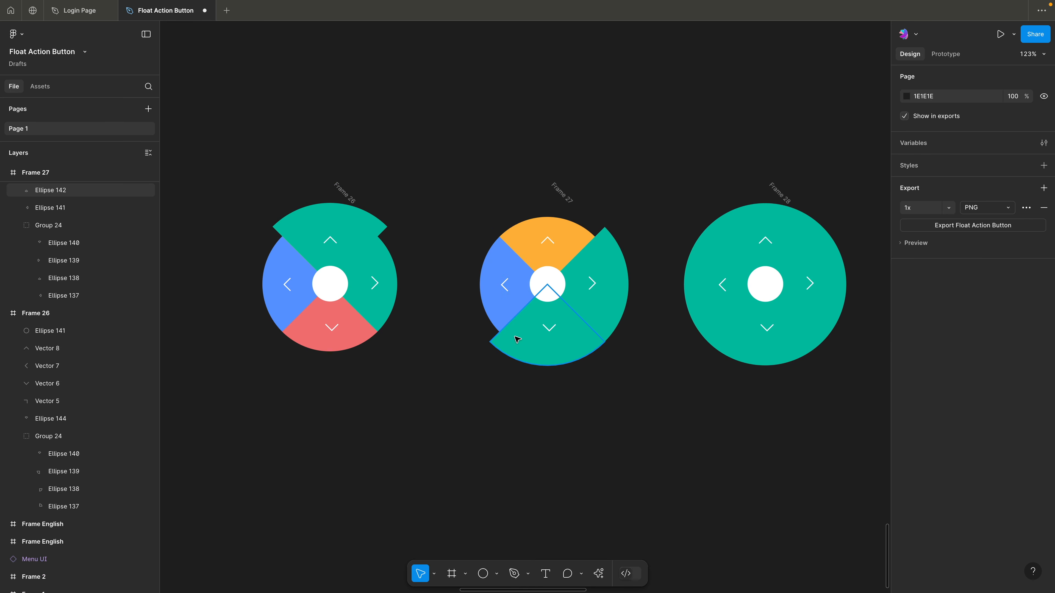
left_click(517, 339)
key("Delete")
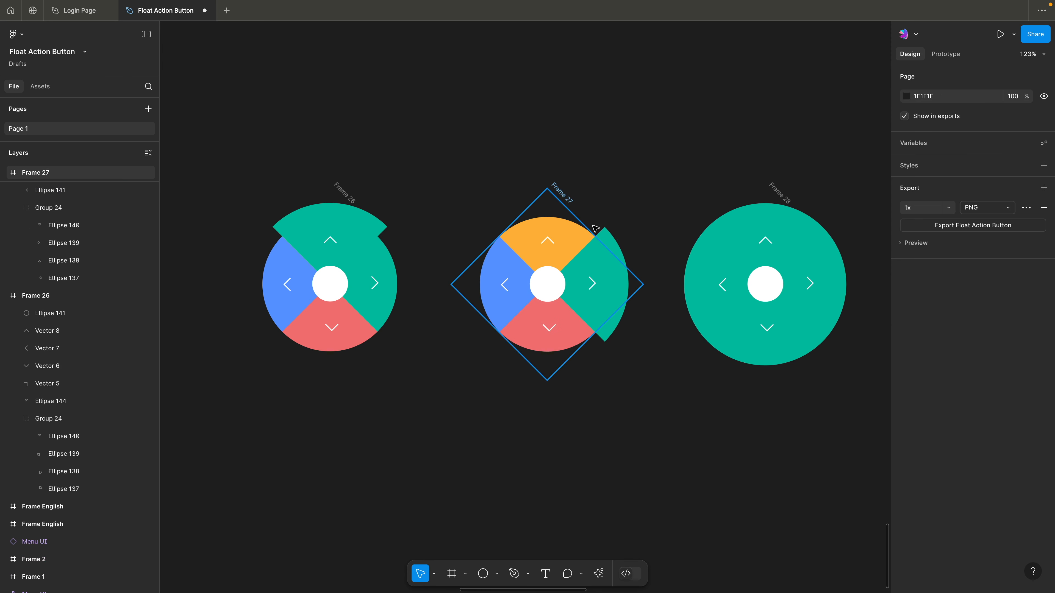
Step: Delete the enlarged left, top and right slices from the third wheel, keeping only the enlarged bottom slice
scroll(289, 171, "right", 5)
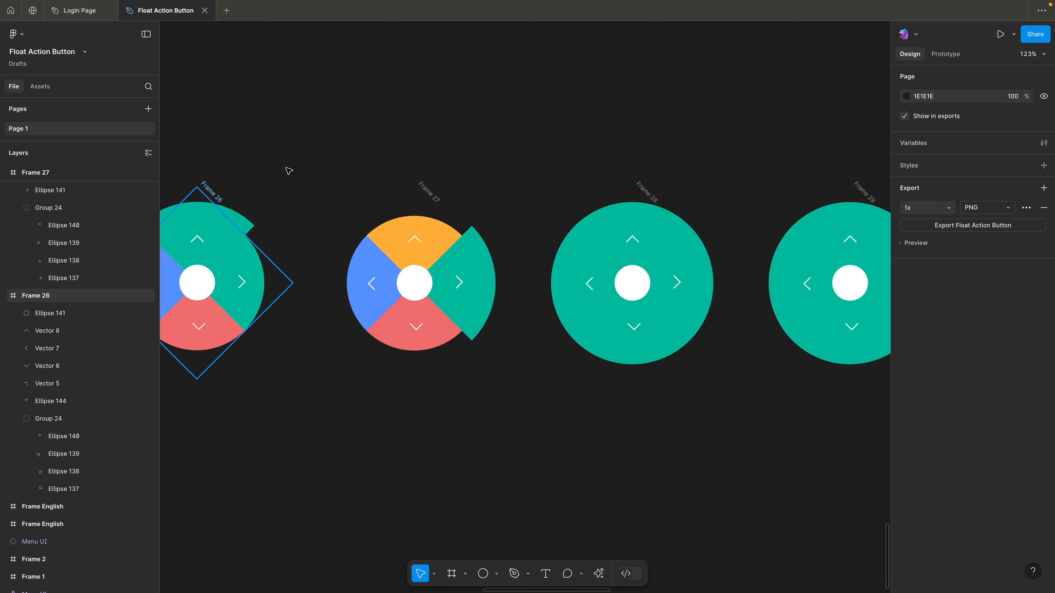
scroll(383, 188, "left", 3)
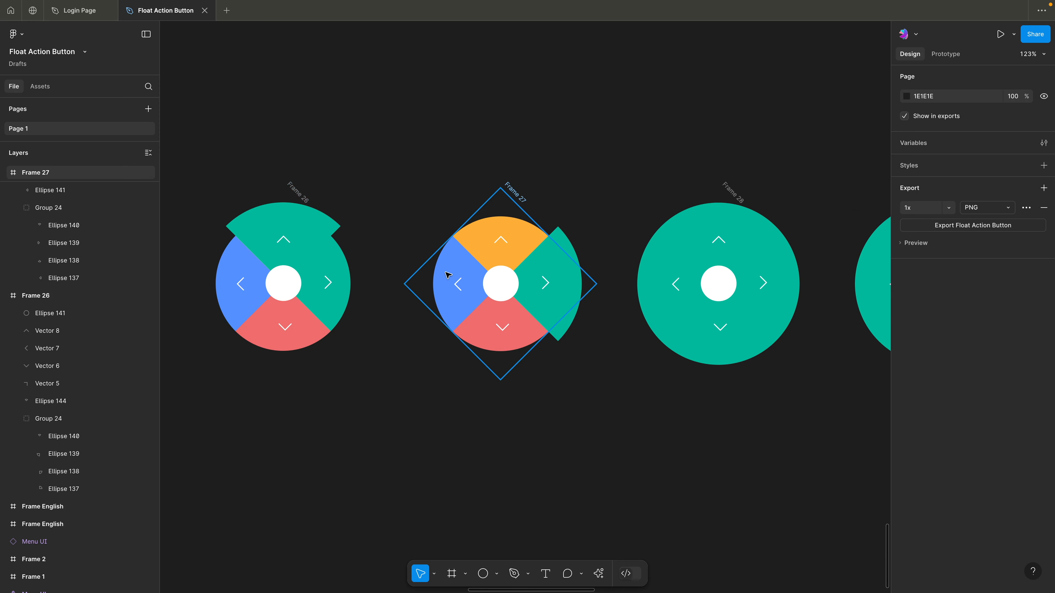
scroll(619, 172, "right", 2)
scroll(620, 171, "right", 4)
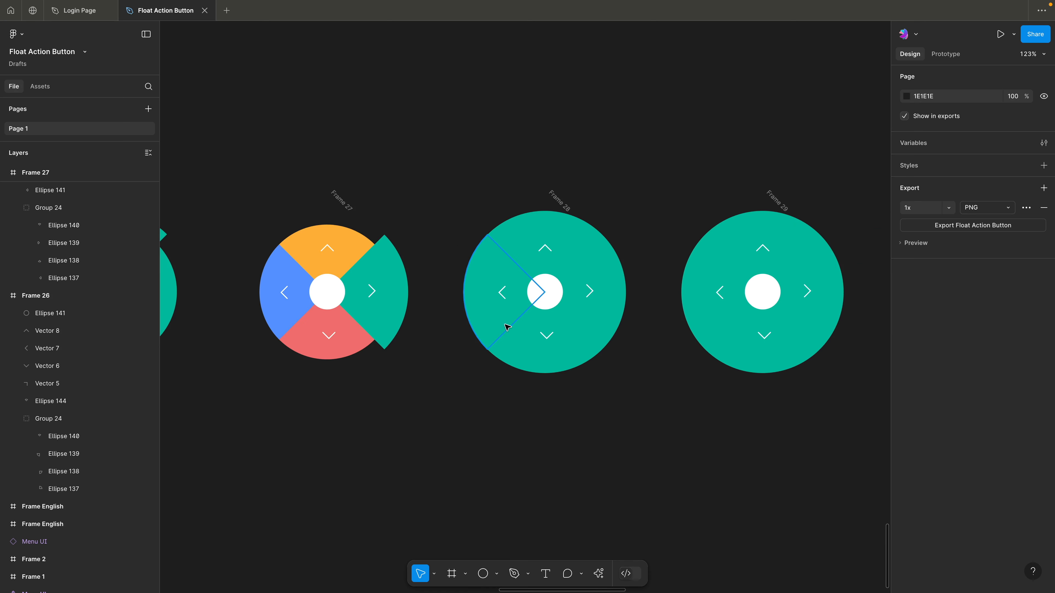
left_click(515, 303)
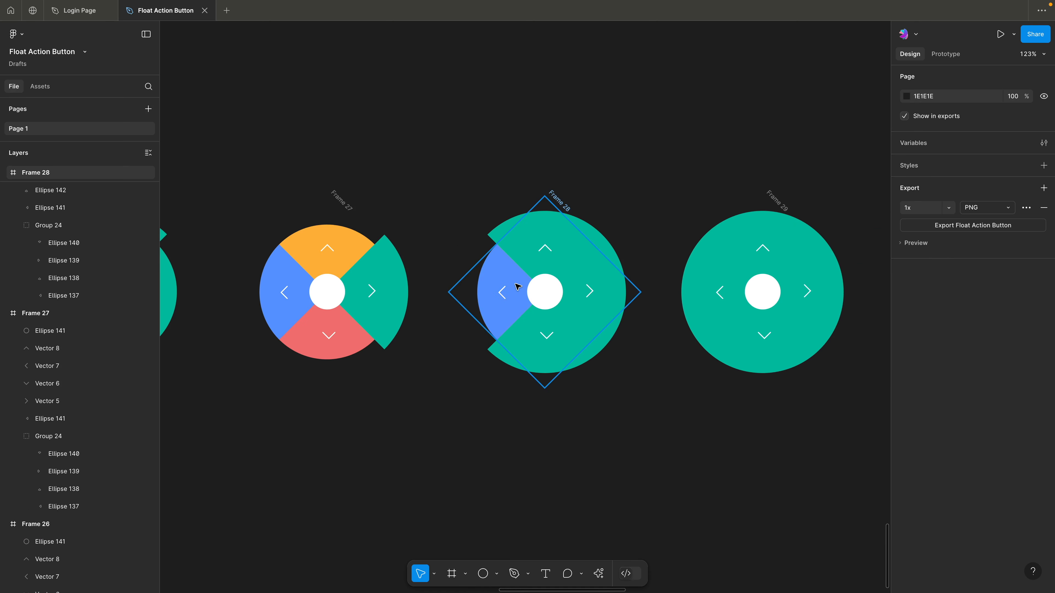
key("ctrl+v")
key("Delete")
left_click(544, 292)
key("Delete")
Step: Delete the enlarged top, right and bottom slices from the fourth wheel, keeping only the enlarged left slice
scroll(648, 211, "right", 5)
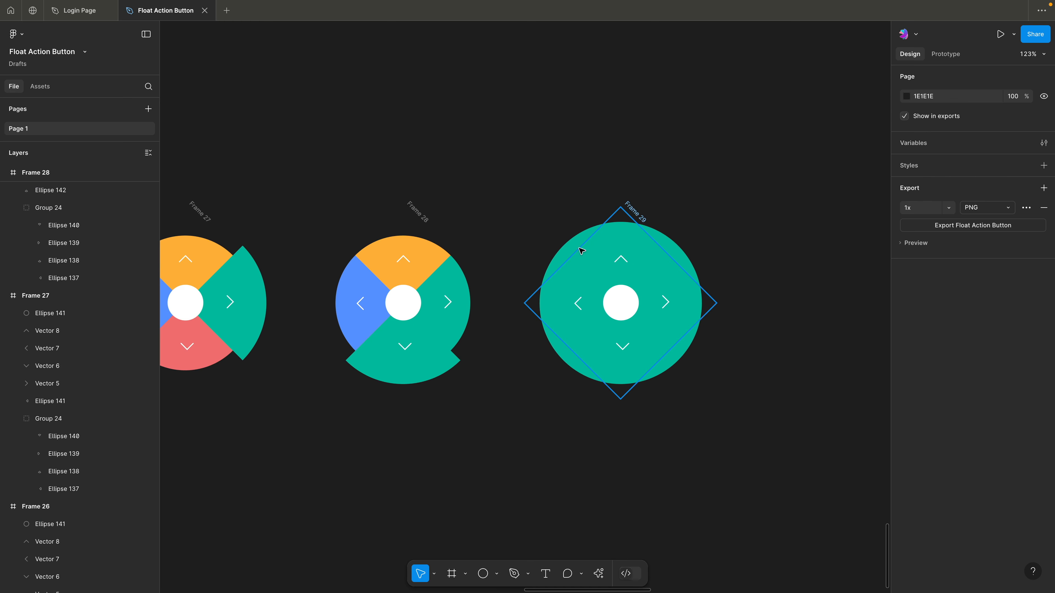
left_click(606, 242)
key("Delete")
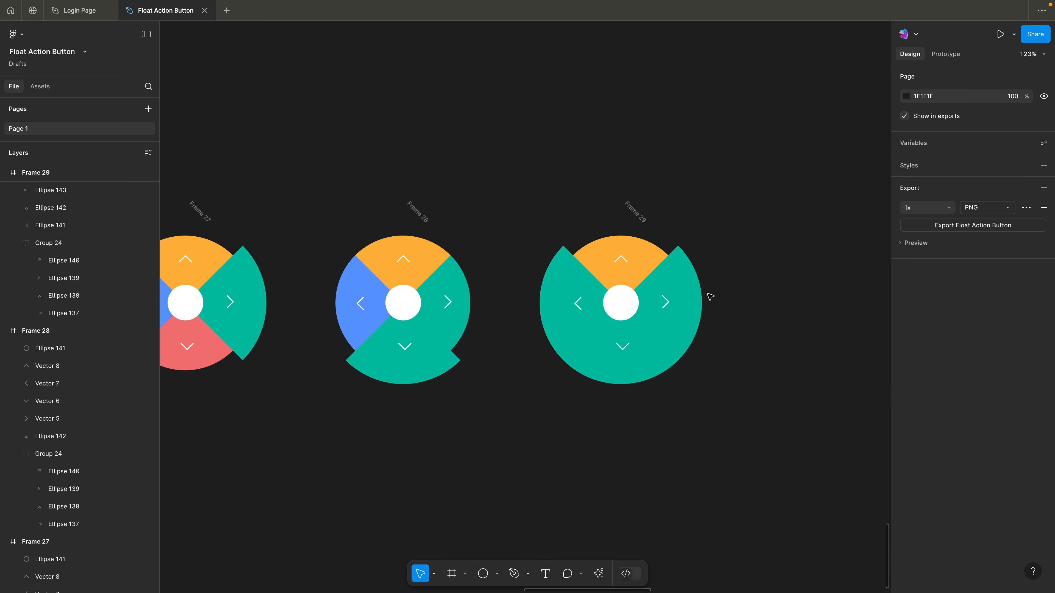
left_click(693, 281)
key("Delete")
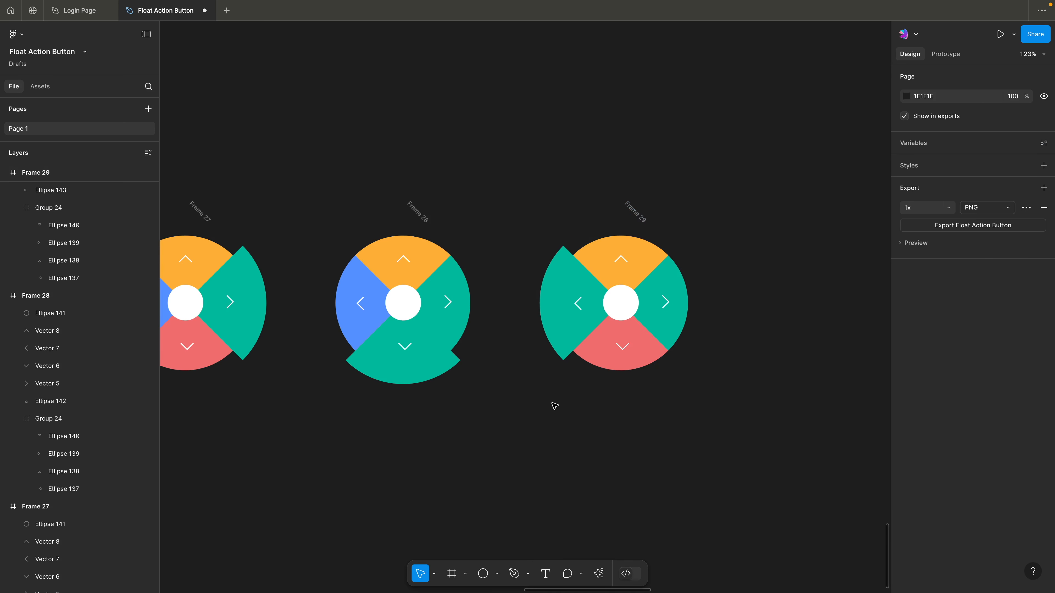
Step: Give the first wheel's enlarged top slice a white FFFFFF fill and an inside stroke of weight 2 in the sampled orange FFAF37
left_click_drag(555, 406, 695, 410)
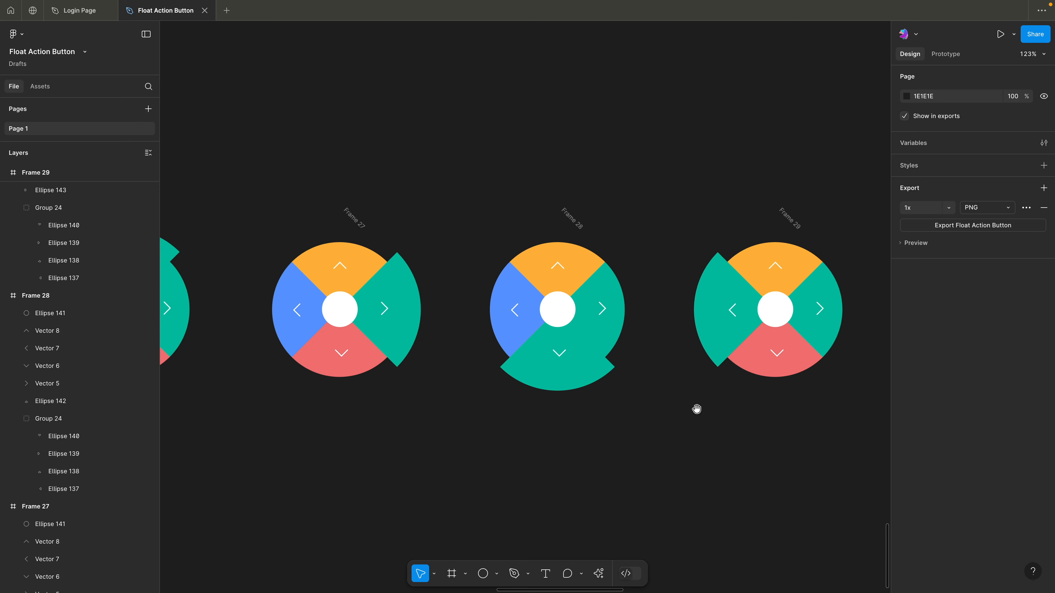
left_click_drag(464, 410, 614, 408)
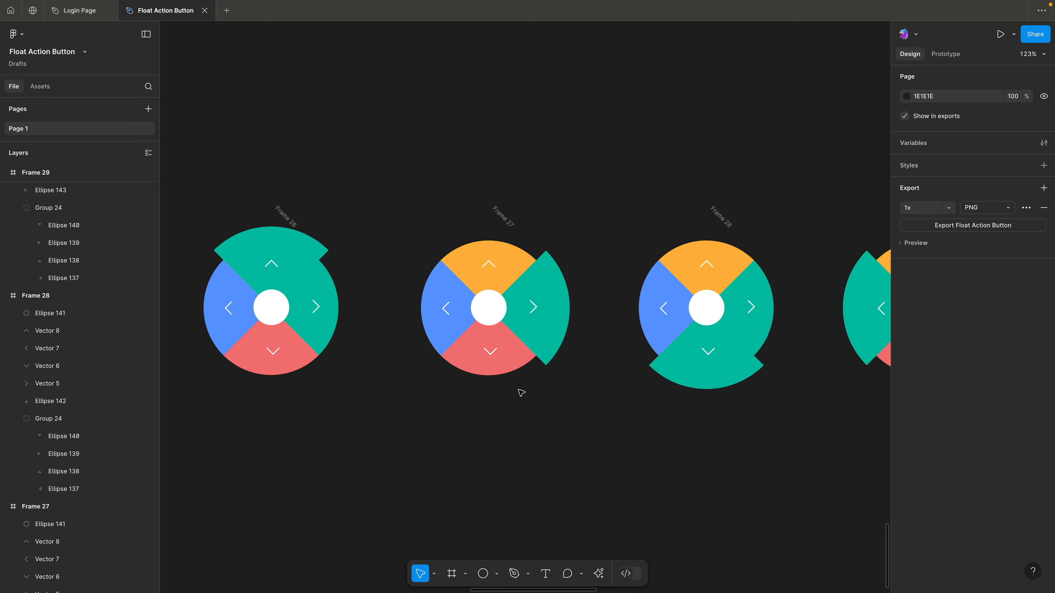
left_click(318, 248)
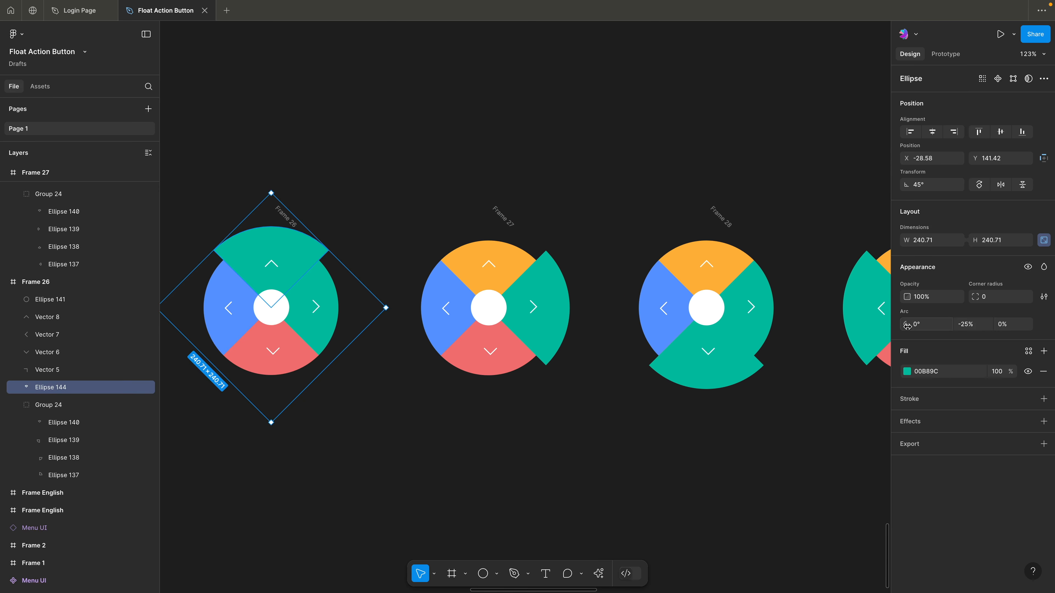
left_click(907, 371)
left_click(1044, 399)
left_click(907, 419)
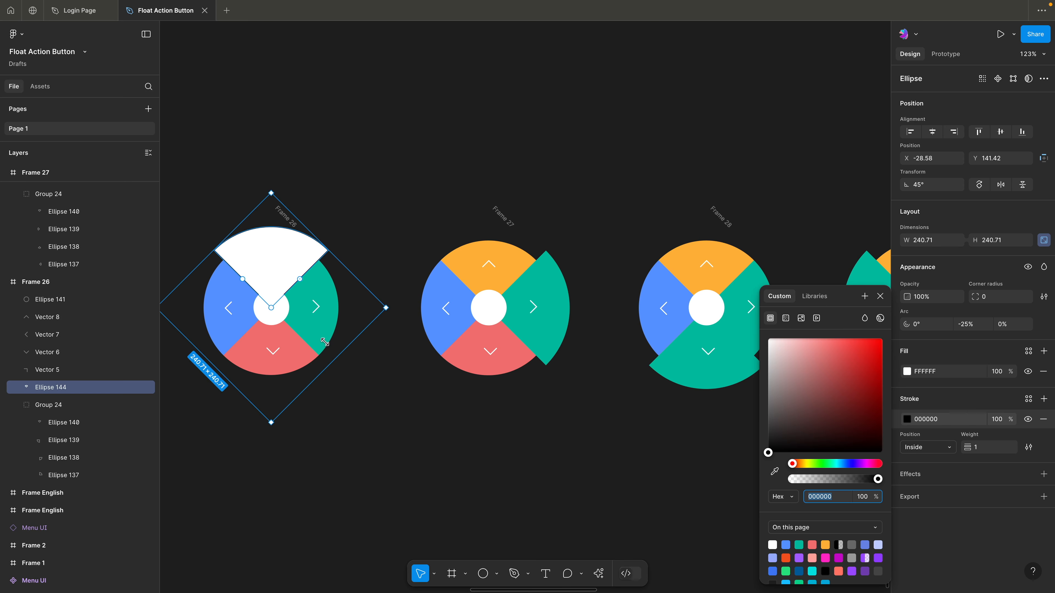
left_click(774, 471)
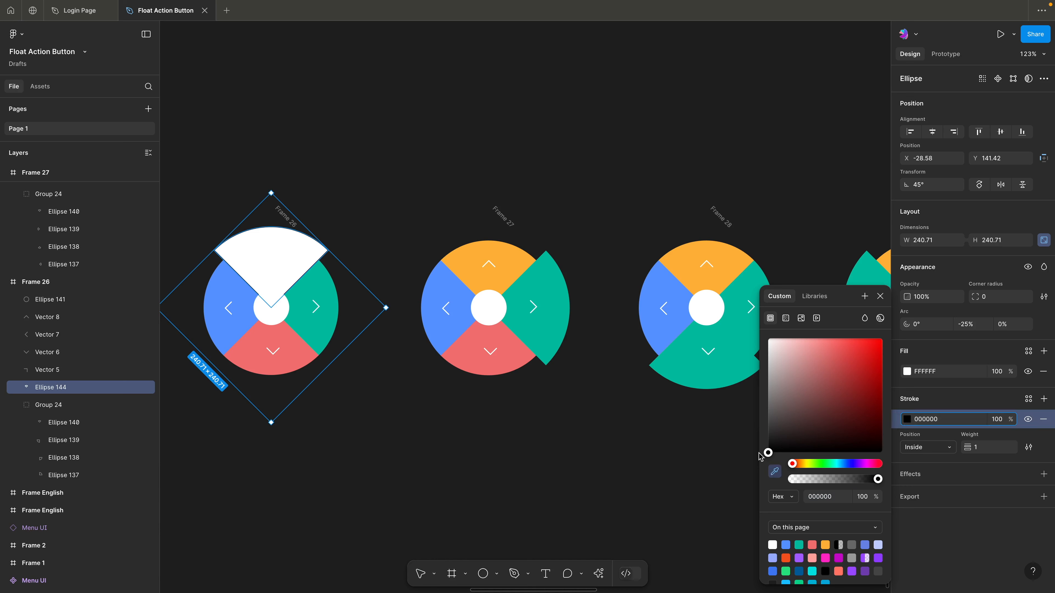
left_click(508, 261)
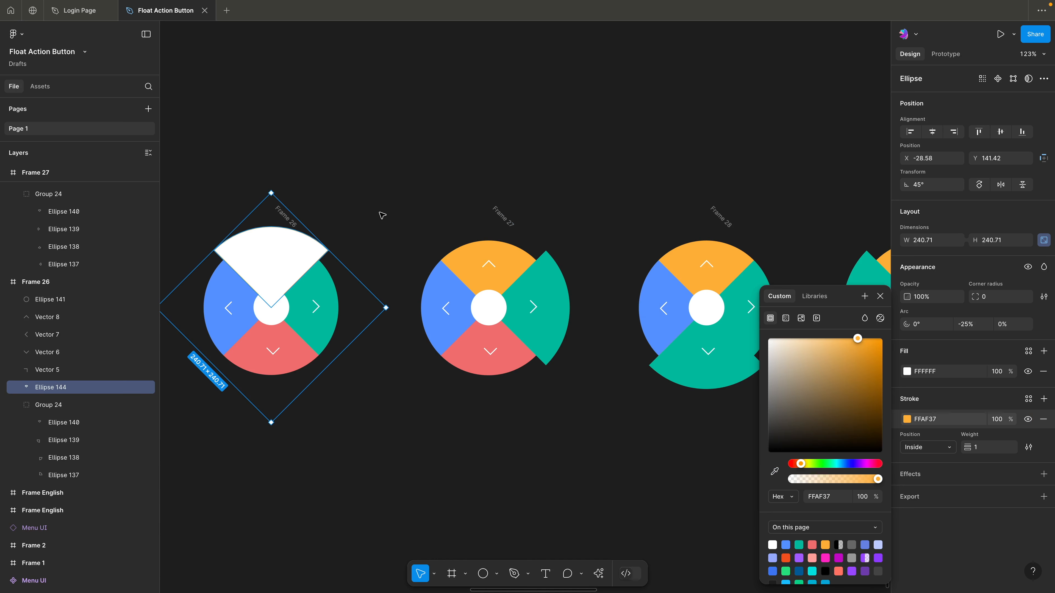
left_click(1003, 447)
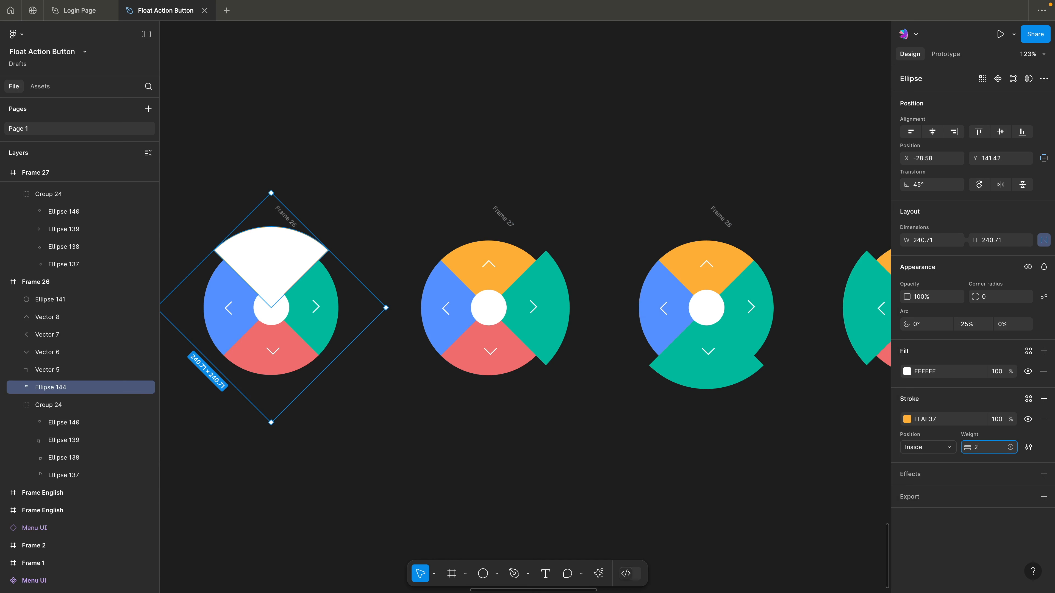
type("2")
key("Return")
left_click(781, 440)
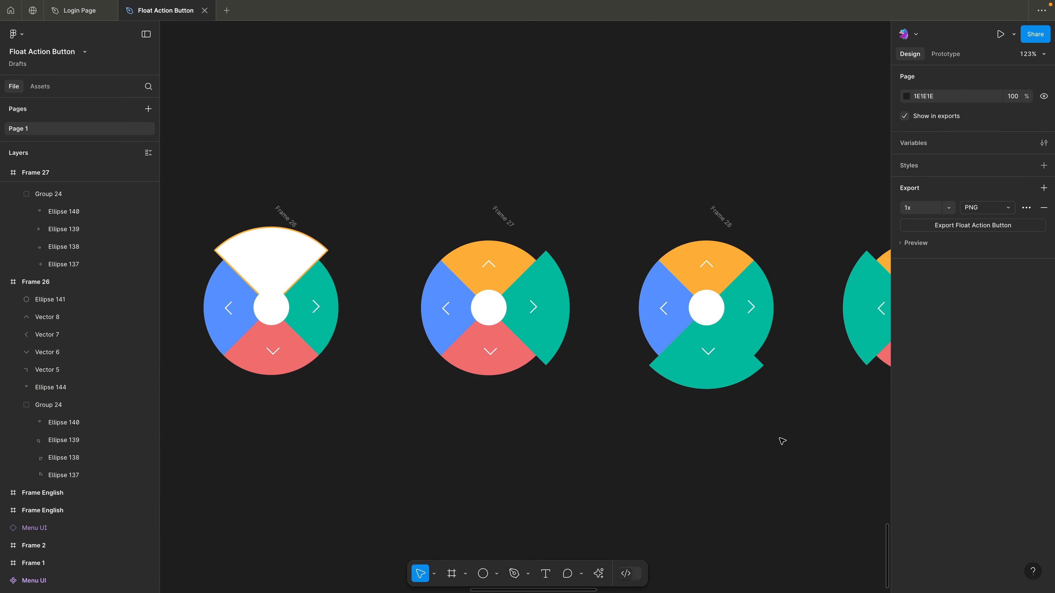
Step: Recolour the first wheel's centre circle with orange FFAF37 sampled from the second wheel's top slice
left_click(275, 304)
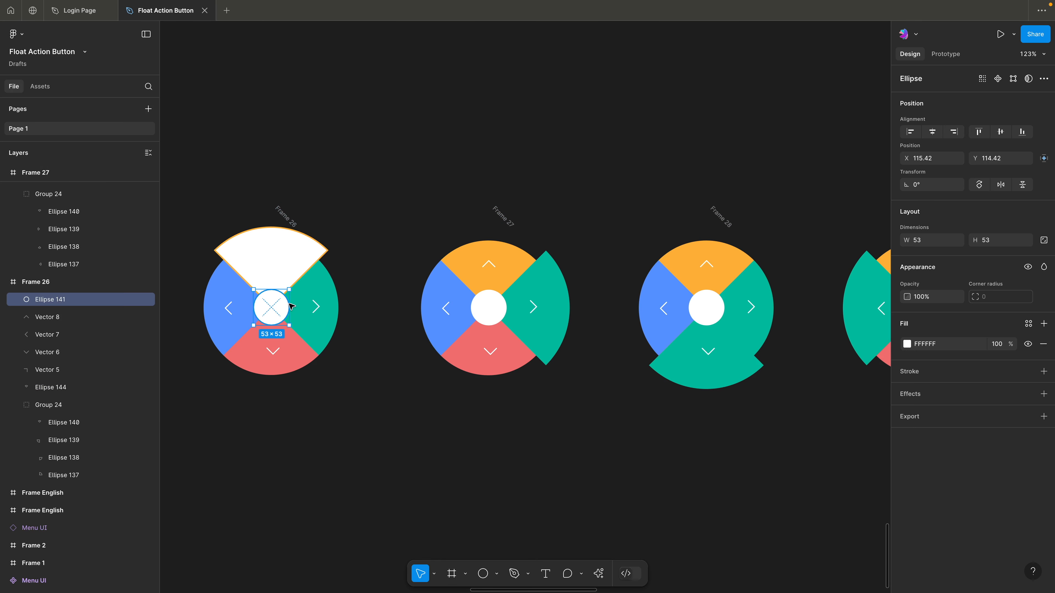
left_click(905, 345)
key("i")
left_click(511, 266)
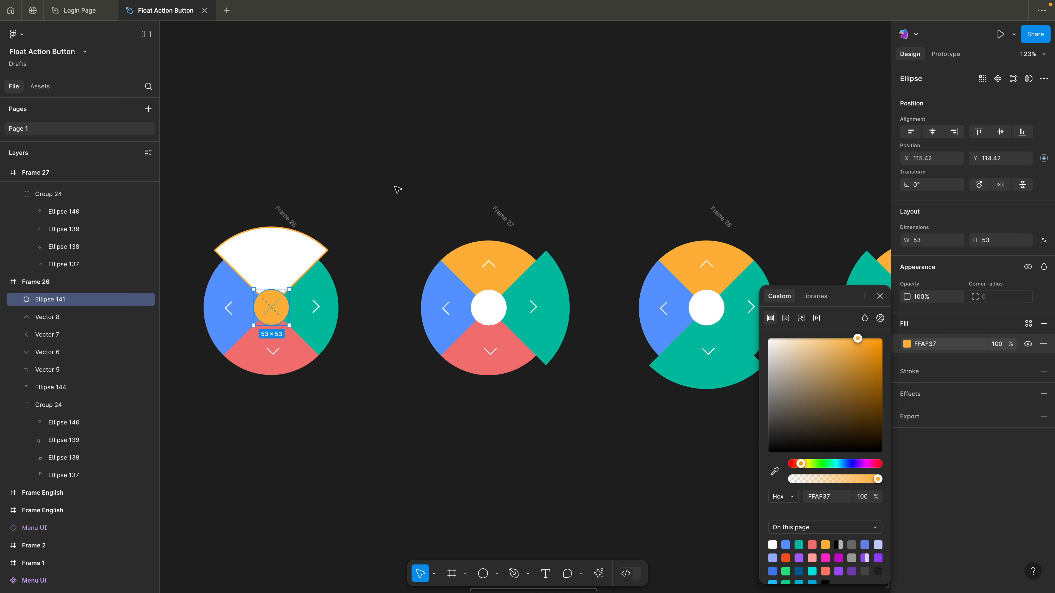
left_click(395, 187)
Step: Add the text "Menu 1" to the first wheel's white top slice and nudge it slightly upwards
left_click_drag(395, 187, 487, 220)
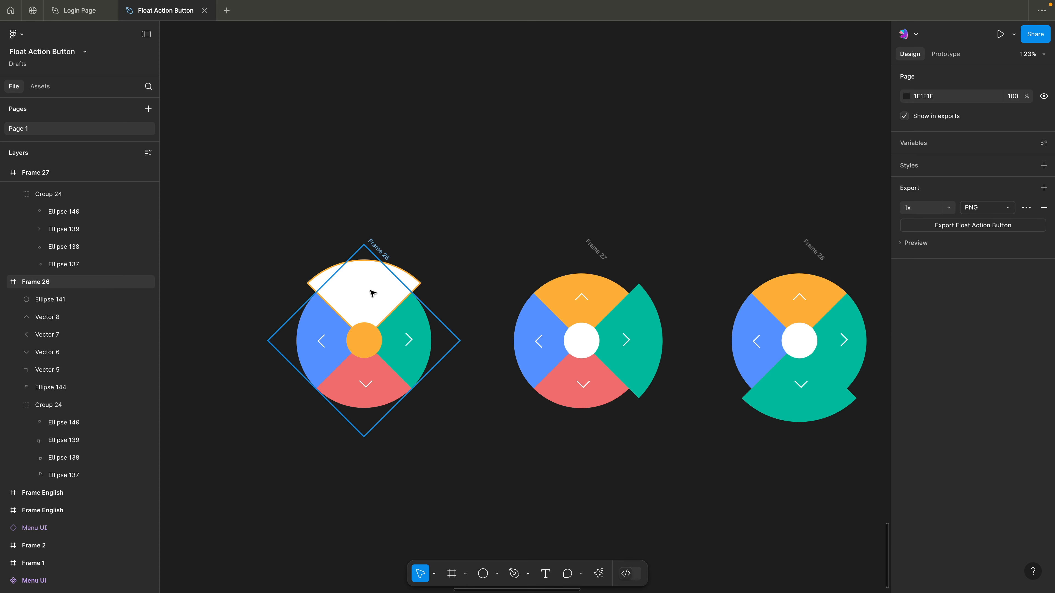
key("t")
left_click(351, 286)
type("Menu 1")
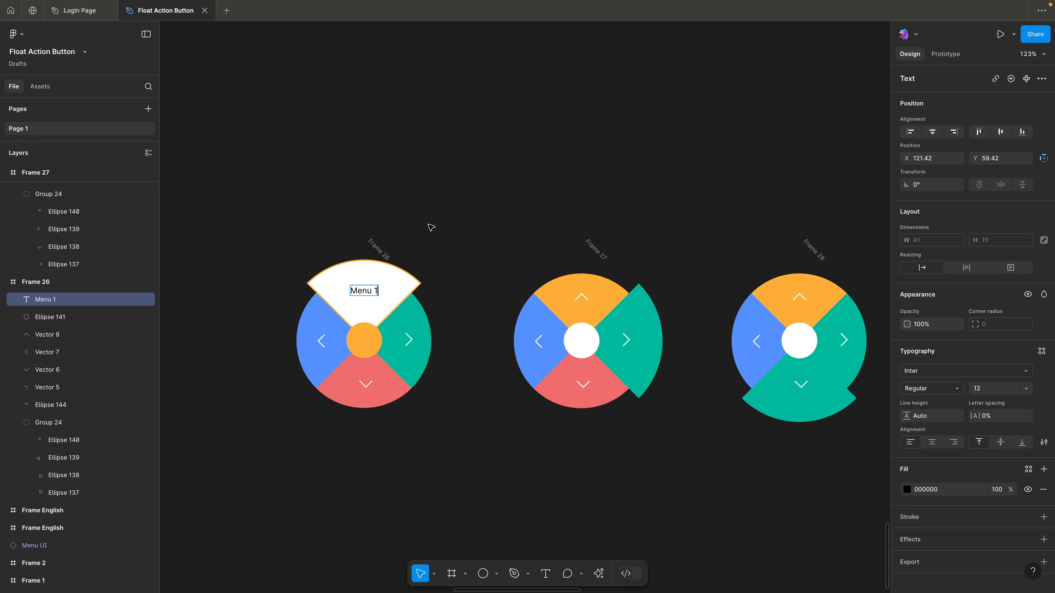
key("Escape")
left_click_drag(371, 292, 371, 290)
left_click(449, 229)
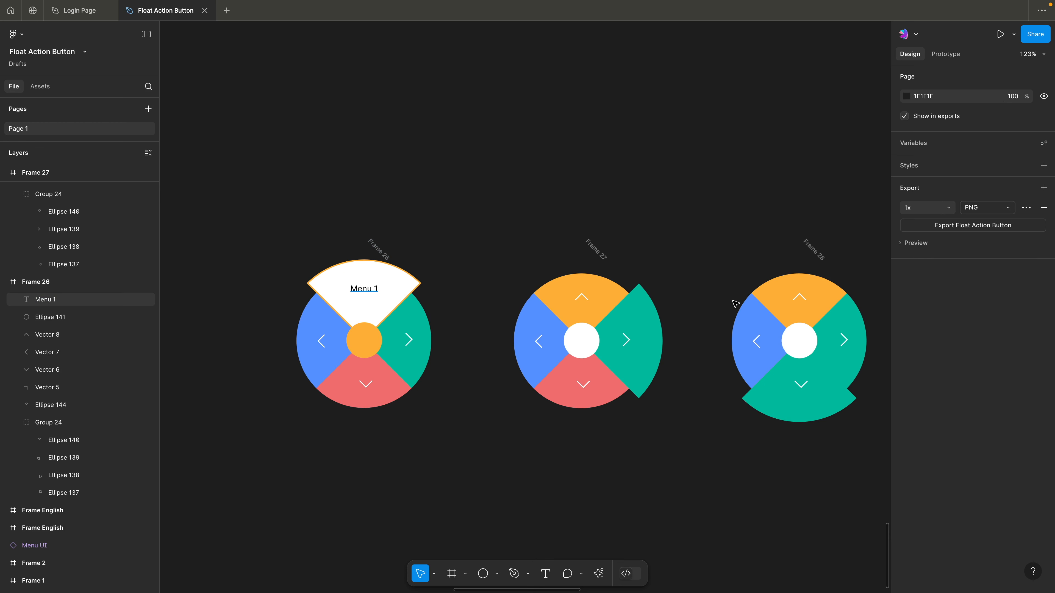
Step: Set the "Menu 1" text to Medium weight and font size 14
left_click(364, 289)
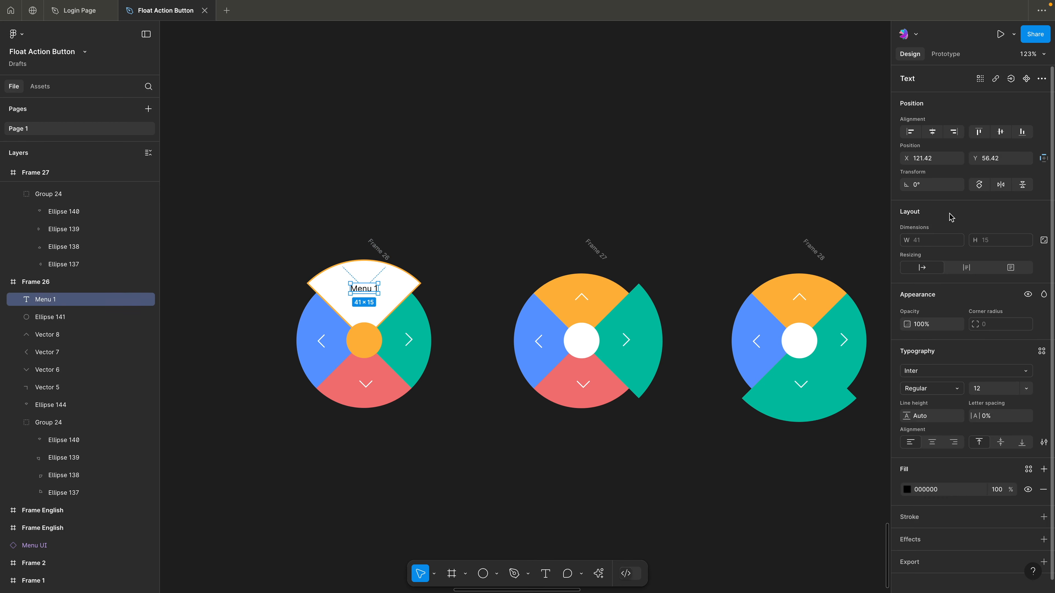
left_click(991, 391)
left_click(947, 390)
left_click(949, 401)
left_click(993, 385)
type("14")
key("Return")
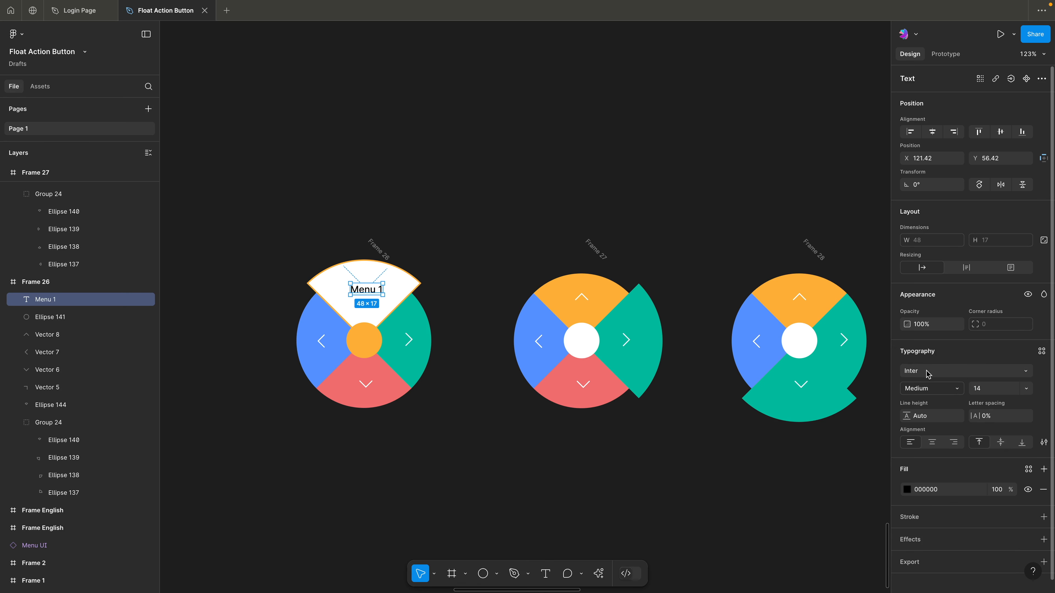
Step: Change the "Menu 1" text fill to grey 666666
left_click(907, 490)
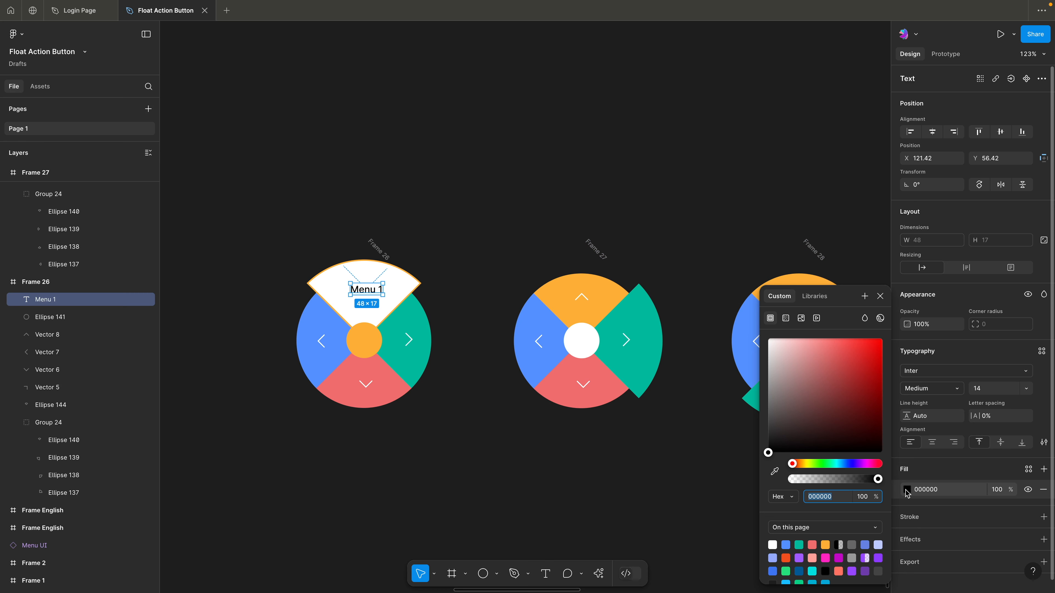
left_click(454, 243)
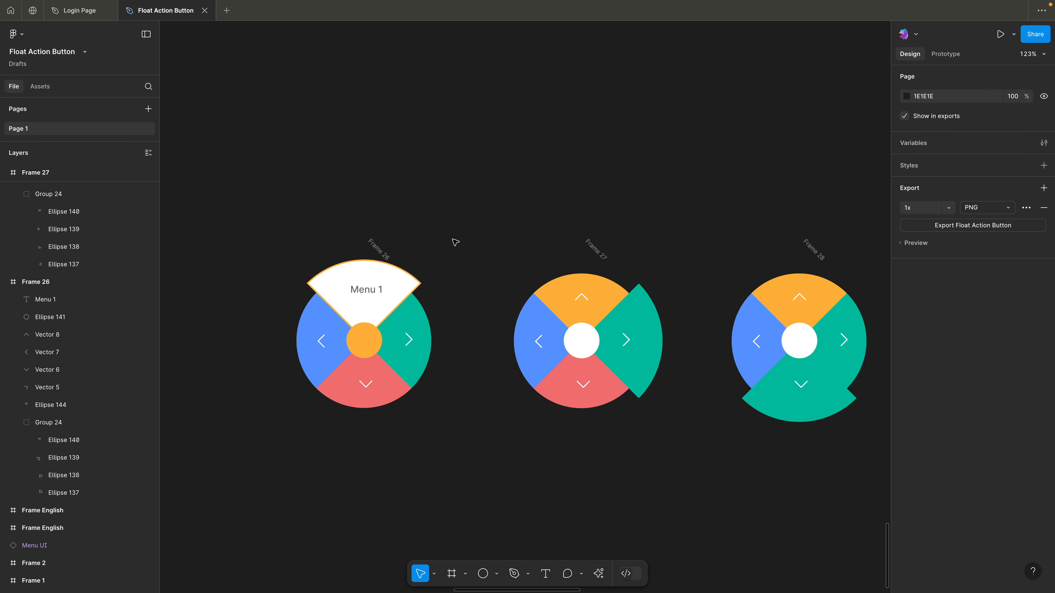
Step: Give the second wheel's enlarged right slice a white FFFFFF fill and an inside stroke of weight 2 in the sampled green 00B89C
scroll(523, 216, "right", 3)
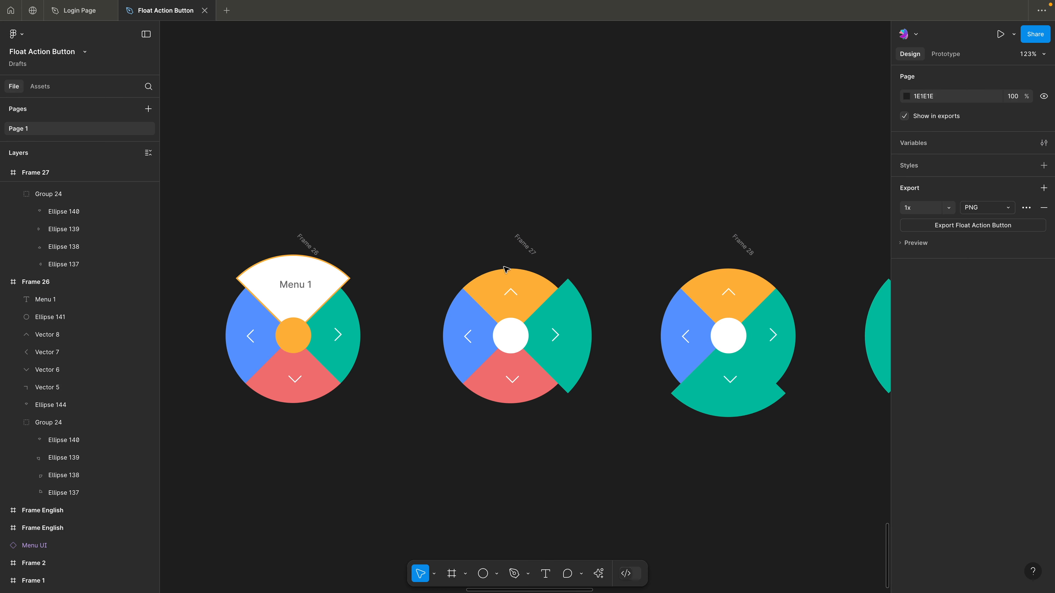
left_click(564, 296)
left_click(907, 374)
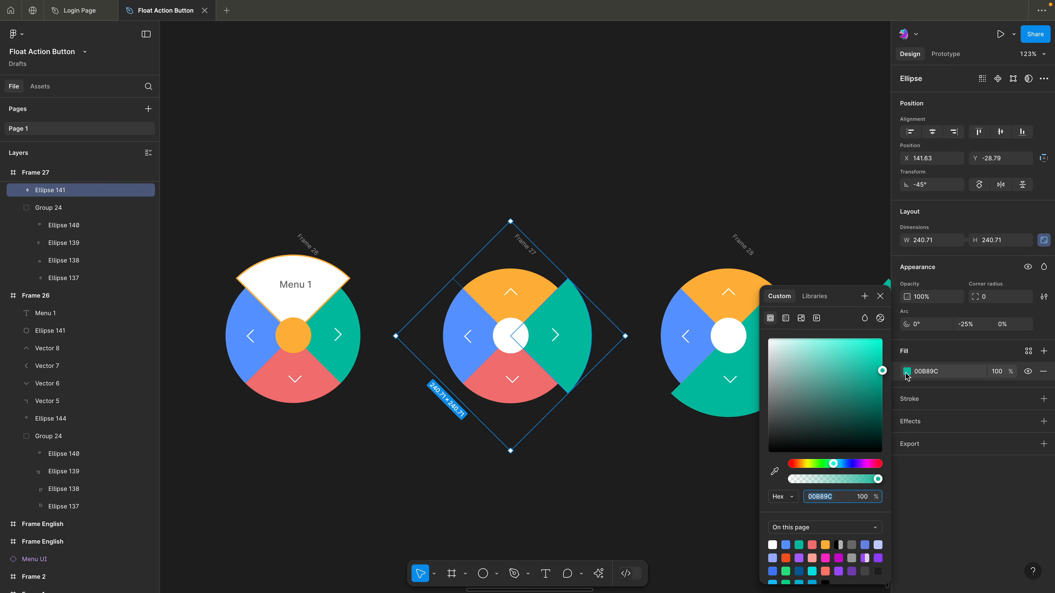
type("fff")
key("Return")
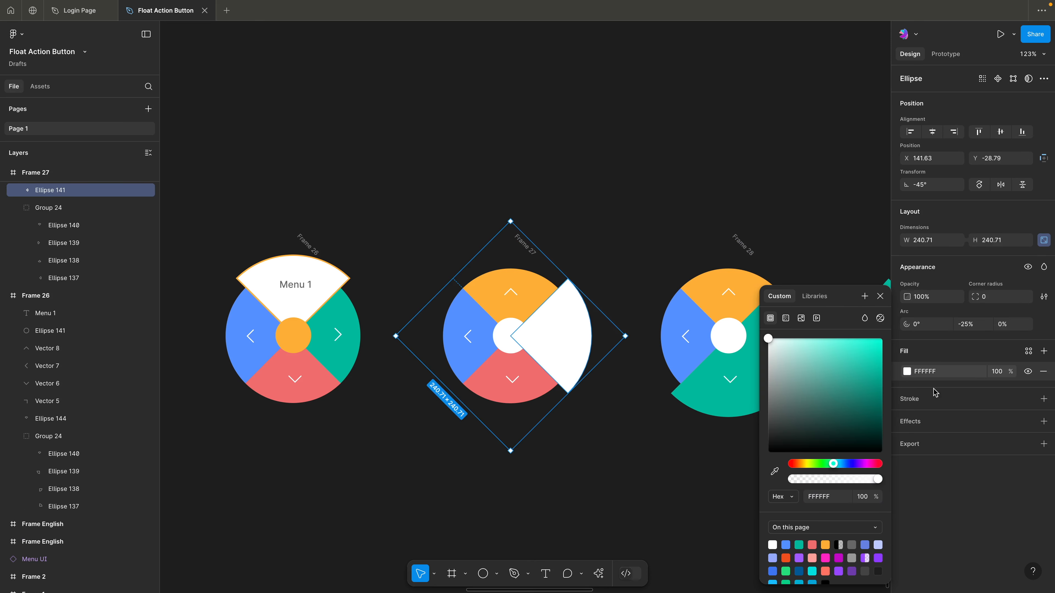
left_click(930, 399)
left_click(987, 448)
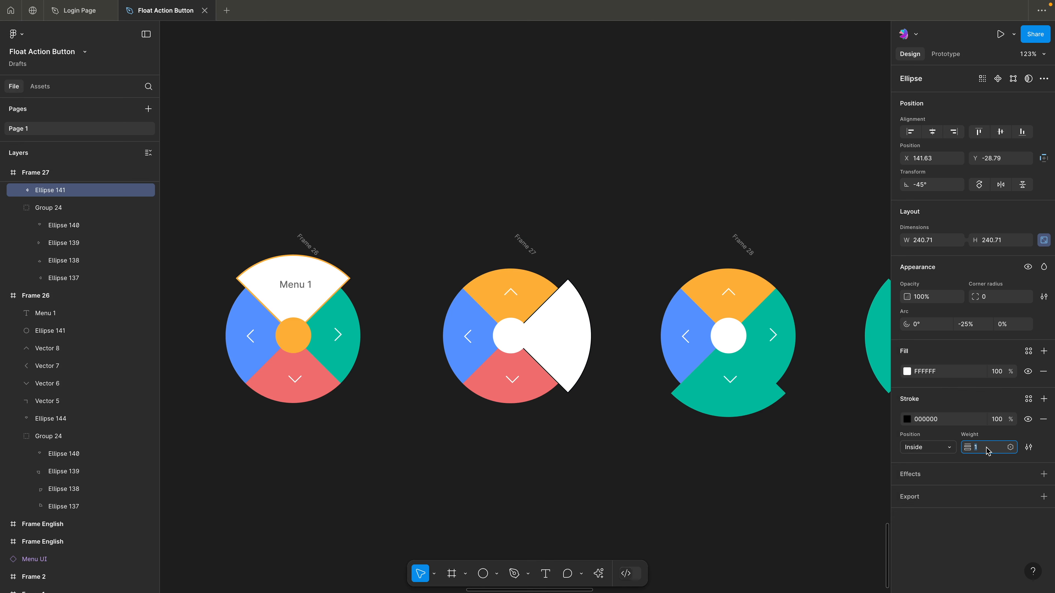
type("2")
key("Return")
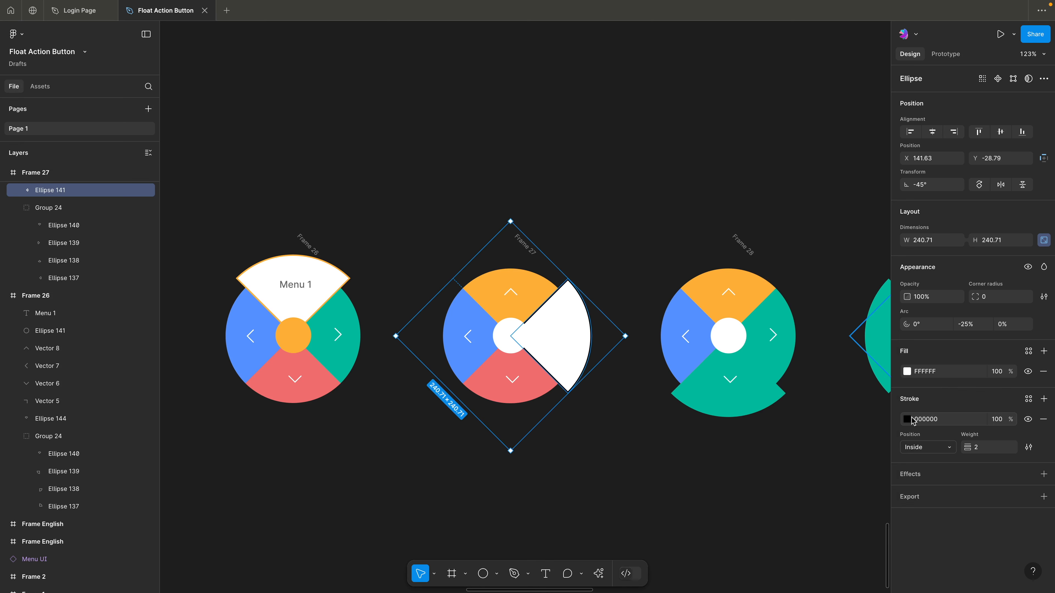
left_click(910, 419)
left_click(775, 471)
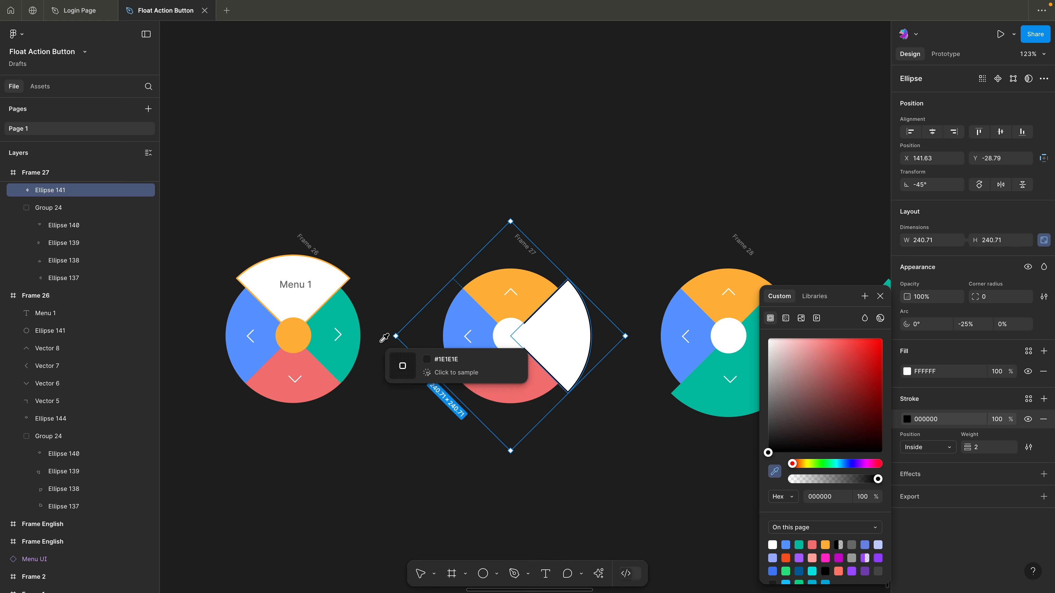
left_click(337, 313)
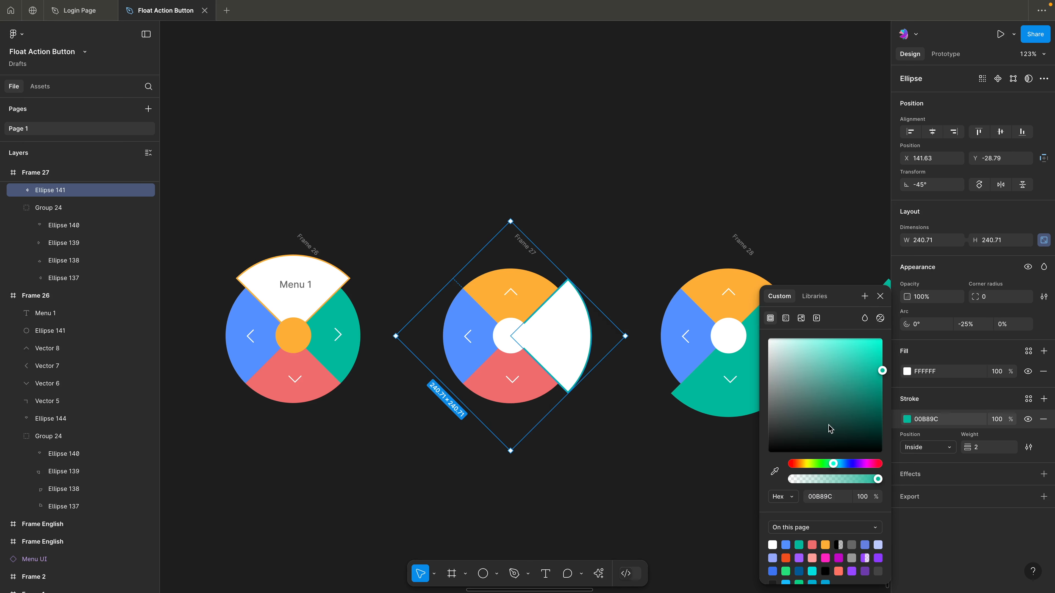
Step: Recolour the second wheel's centre circle with the green sampled from the first wheel's right slice
left_click(511, 335)
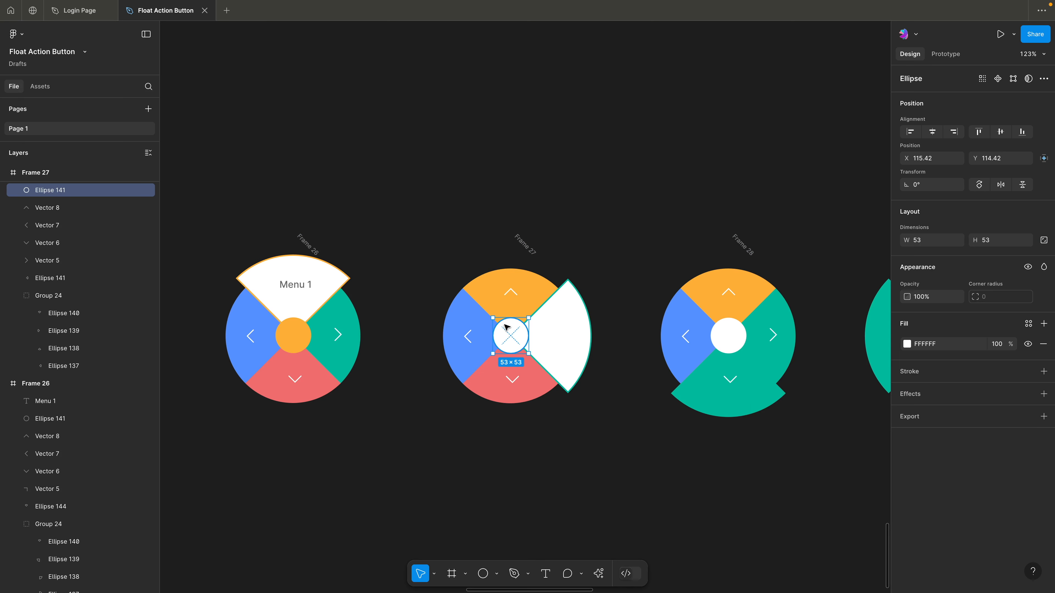
left_click(908, 344)
left_click(775, 471)
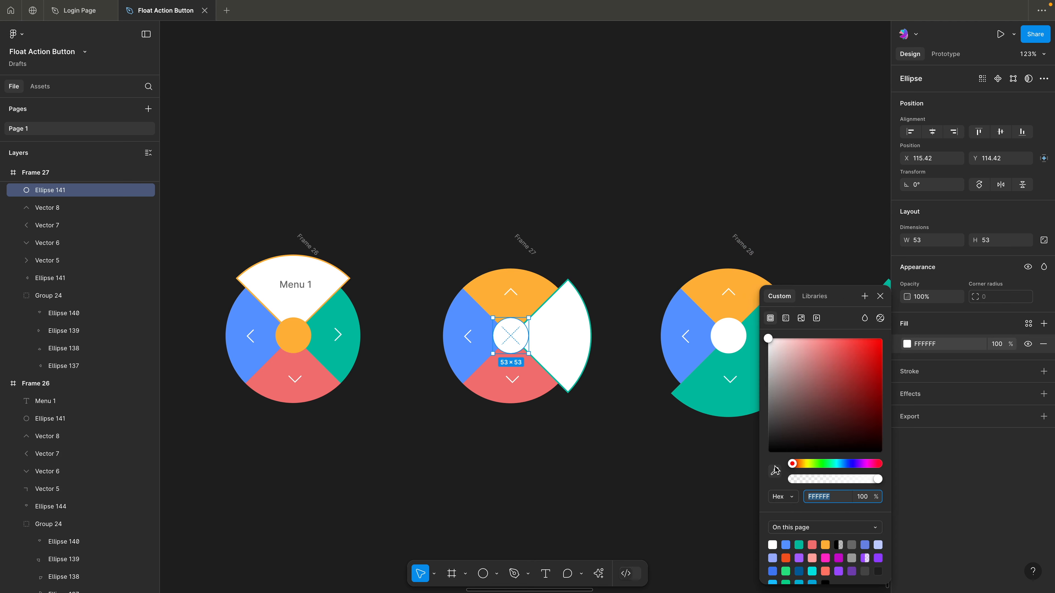
left_click(347, 332)
left_click(405, 231)
left_click_drag(405, 232, 471, 236)
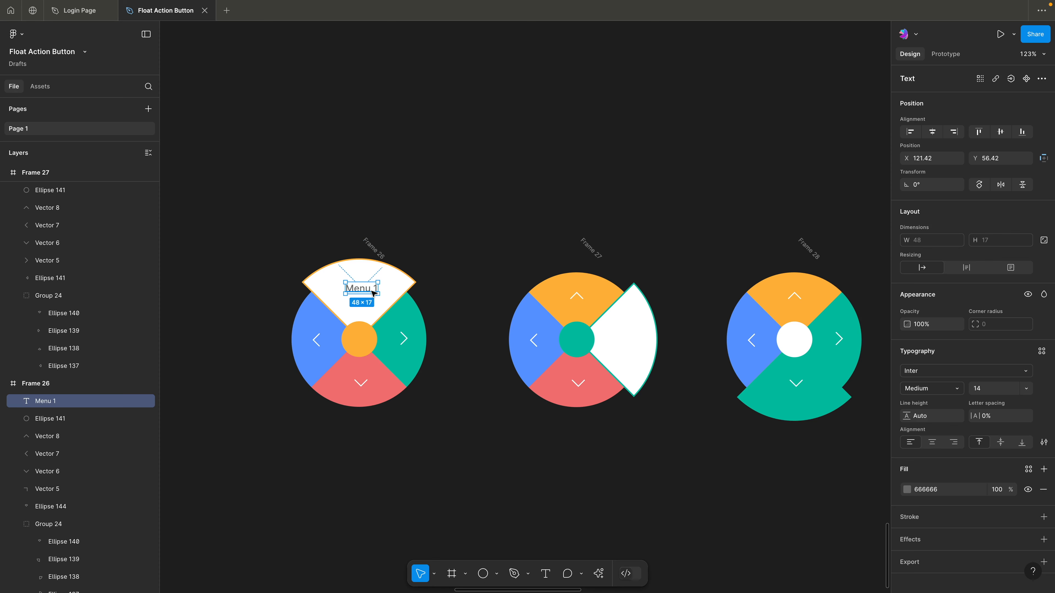
Step: Copy the "Menu 1" text into the second wheel, place it on the white right slice and change it to "Menu 2"
left_click(598, 250)
key("ctrl+v")
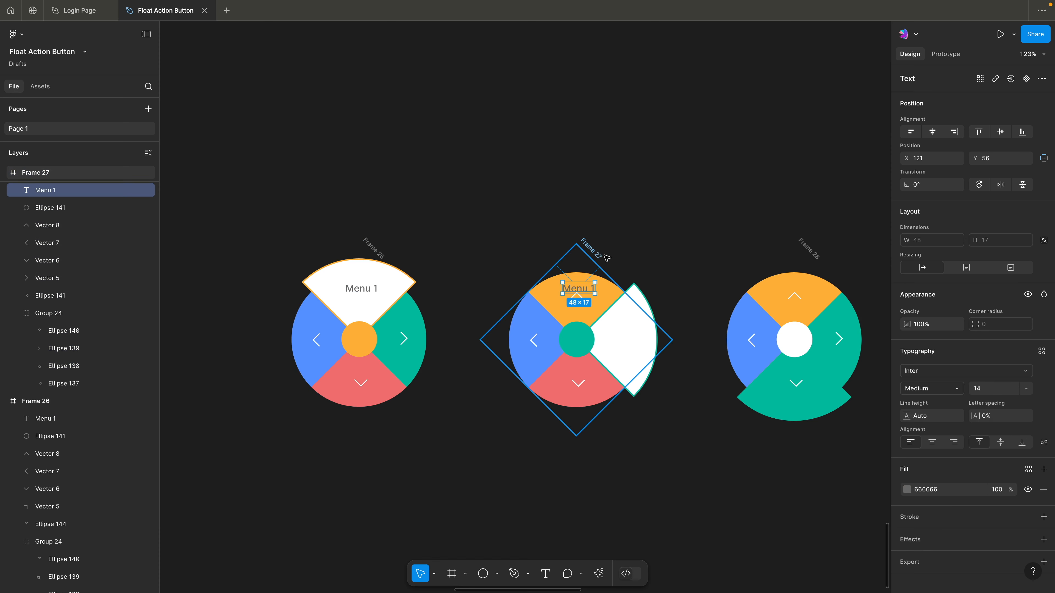
left_click_drag(577, 289, 626, 339)
double_click(626, 338)
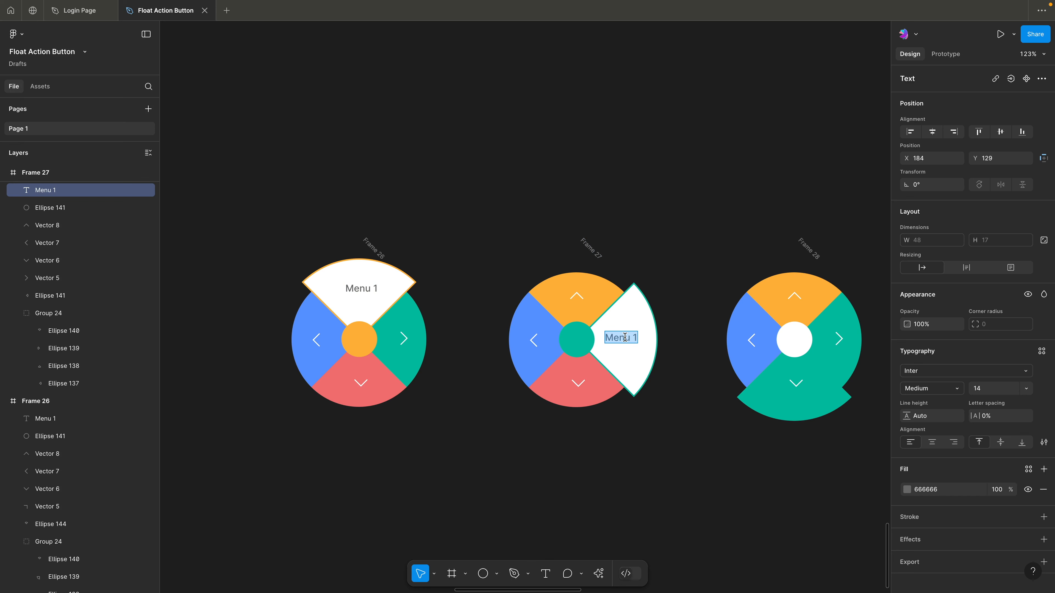
key("Right")
key("BackSpace")
type("2")
key("Escape")
Step: Style the third wheel's bottom slice and fourth wheel's left slice white with red and blue outlines, match their centres, and paste "Menu 2" into both
scroll(706, 226, "right", 3)
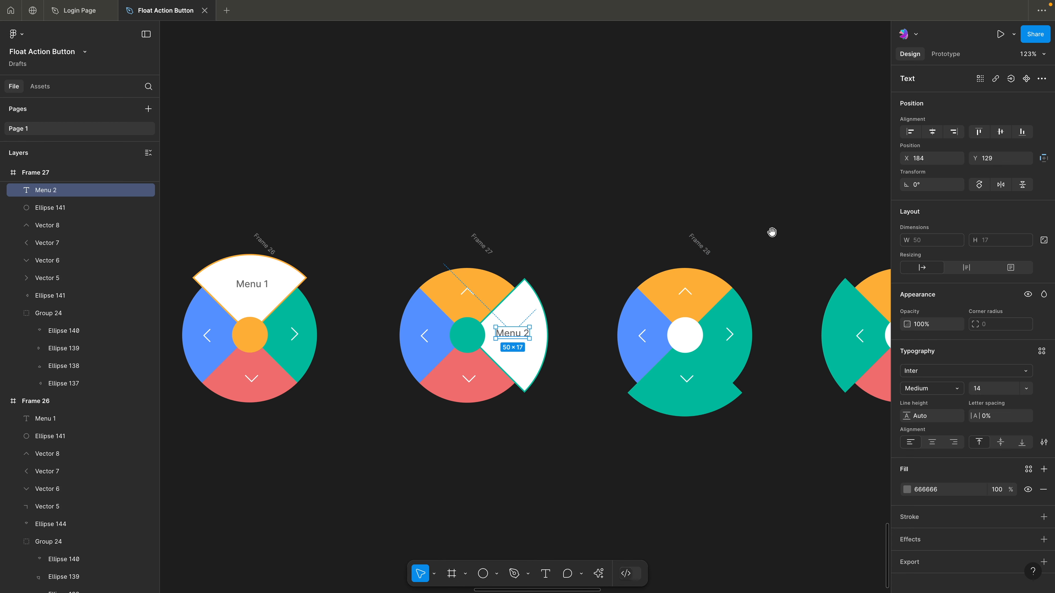
left_click_drag(769, 234, 696, 230)
left_click(519, 233)
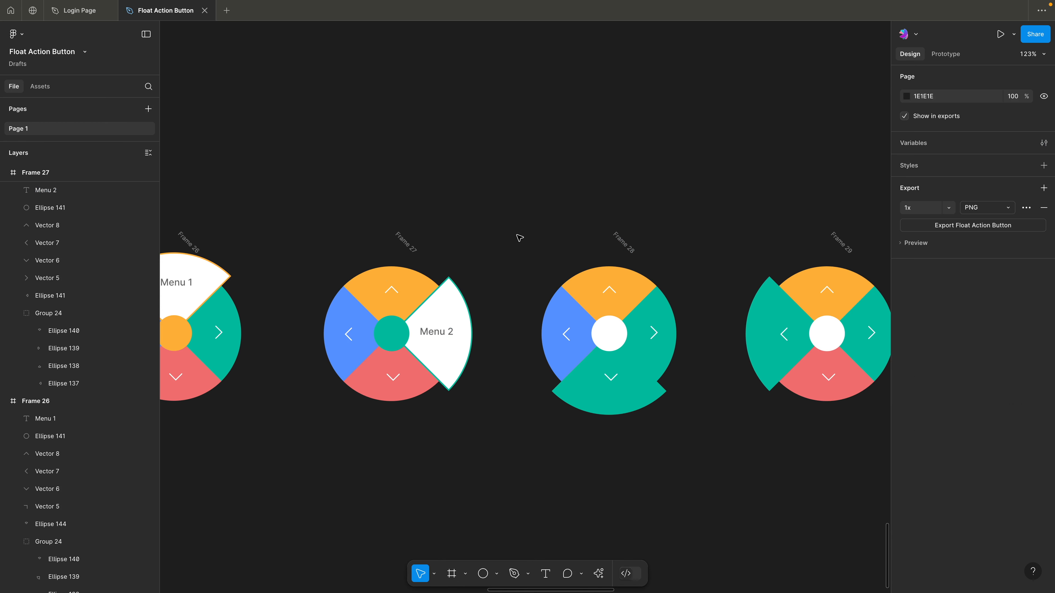
left_click(609, 386)
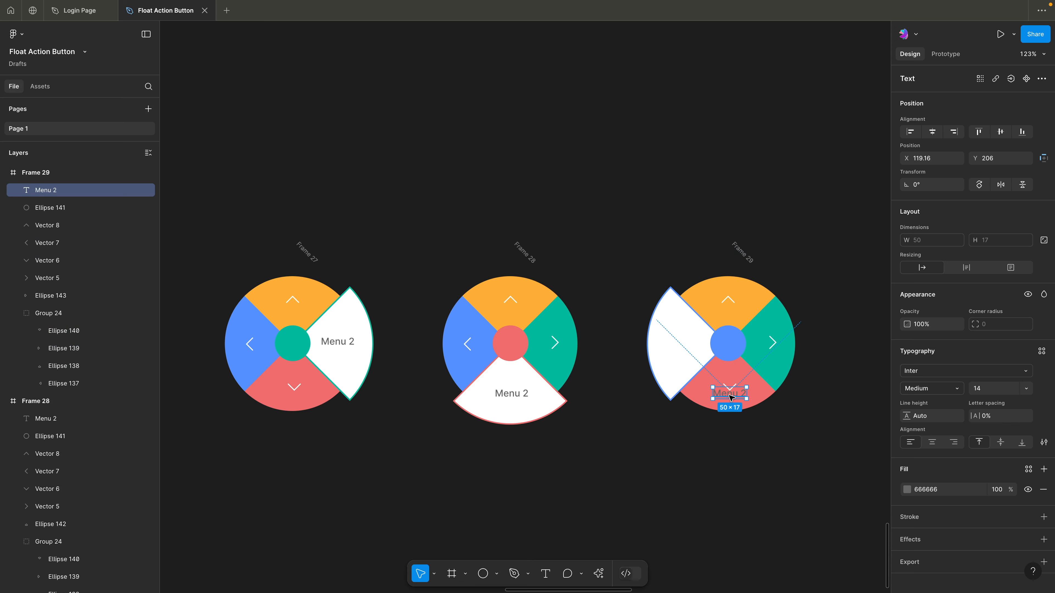
Step: Move the pasted "Menu 2" text in the fourth wheel onto its white left slice
left_click_drag(729, 398, 681, 348)
left_click_drag(735, 244, 733, 224)
key("super+z")
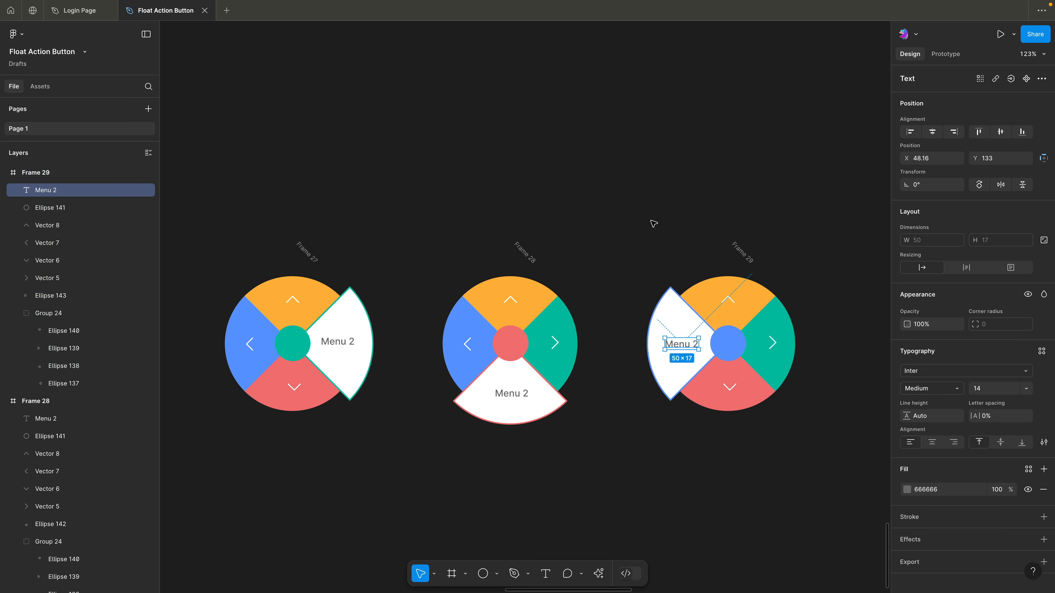
left_click(648, 227)
Step: Change the fourth wheel's label to "Menu 4" and the third wheel's label to "Menu 3"
scroll(657, 232, "left", 2)
scroll(656, 233, "up", 1)
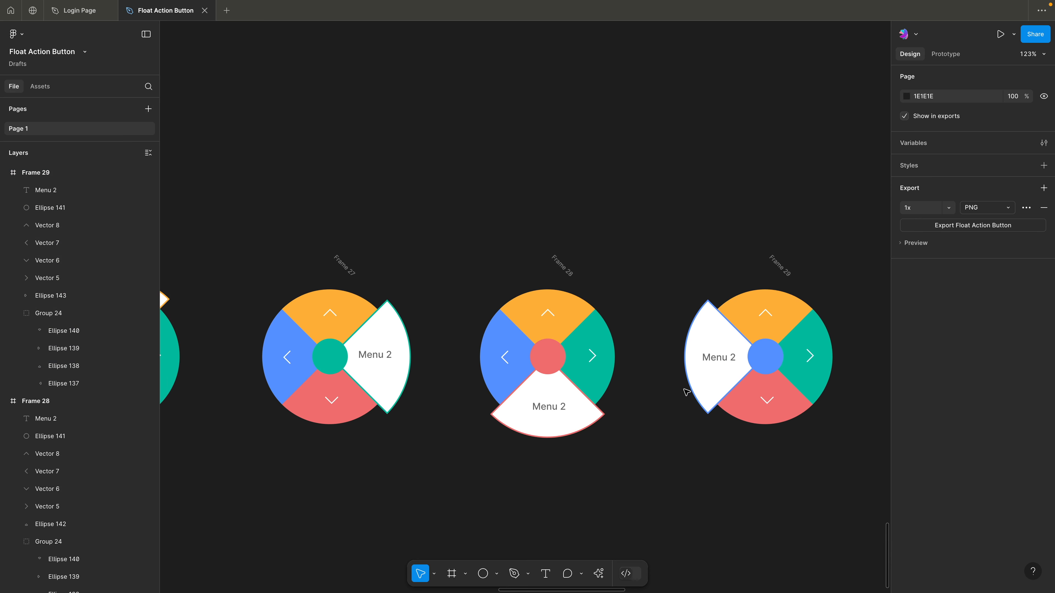
double_click(727, 360)
type("Menu 4")
double_click(559, 406)
type("Menu 3")
key("Escape")
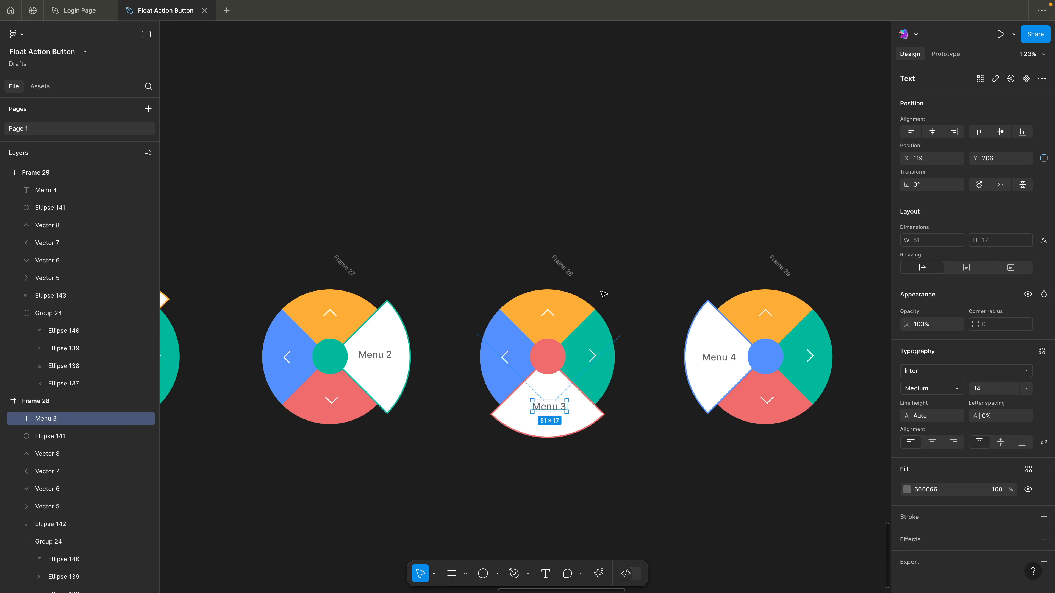
Step: Arrange the wheels in a two-by-two grid, with the Menu 4 wheel below Menu 1 and the Menu 3 wheel below Menu 2
left_click_drag(610, 221, 751, 219)
left_click_drag(353, 228, 570, 229)
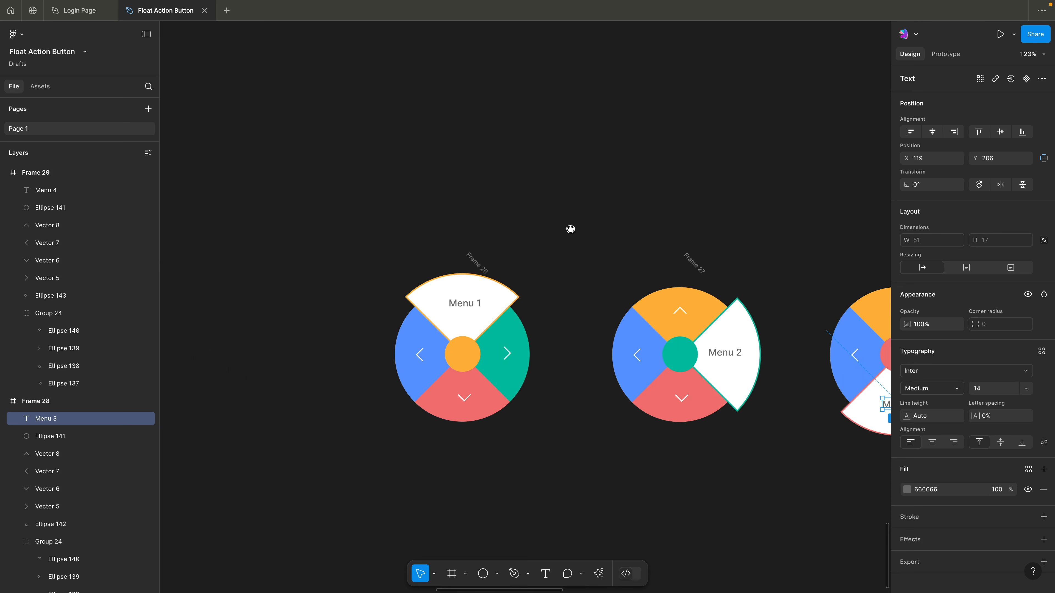
scroll(529, 249, "down", 5)
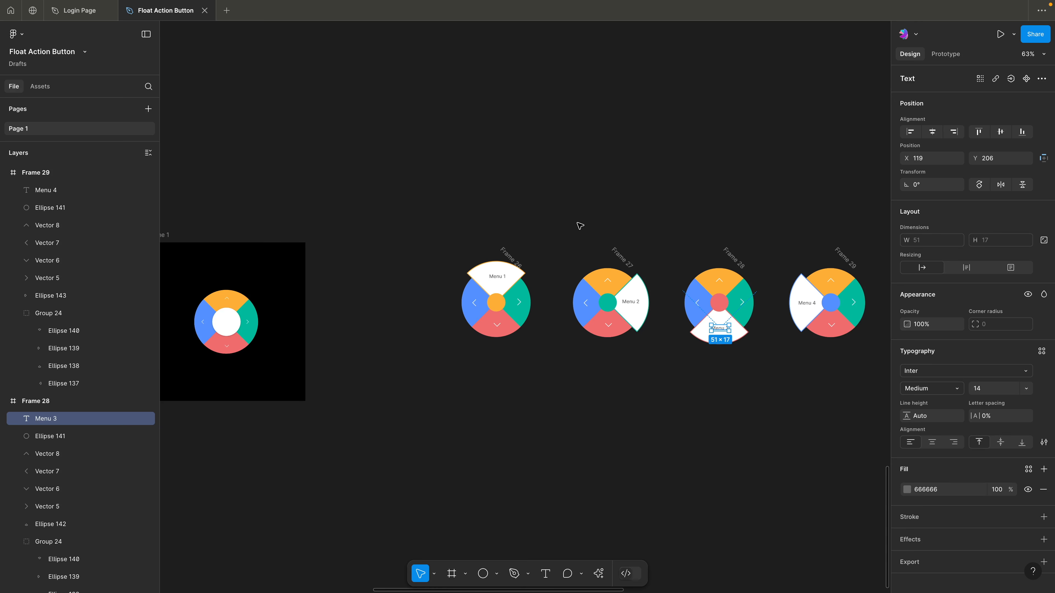
left_click(648, 230)
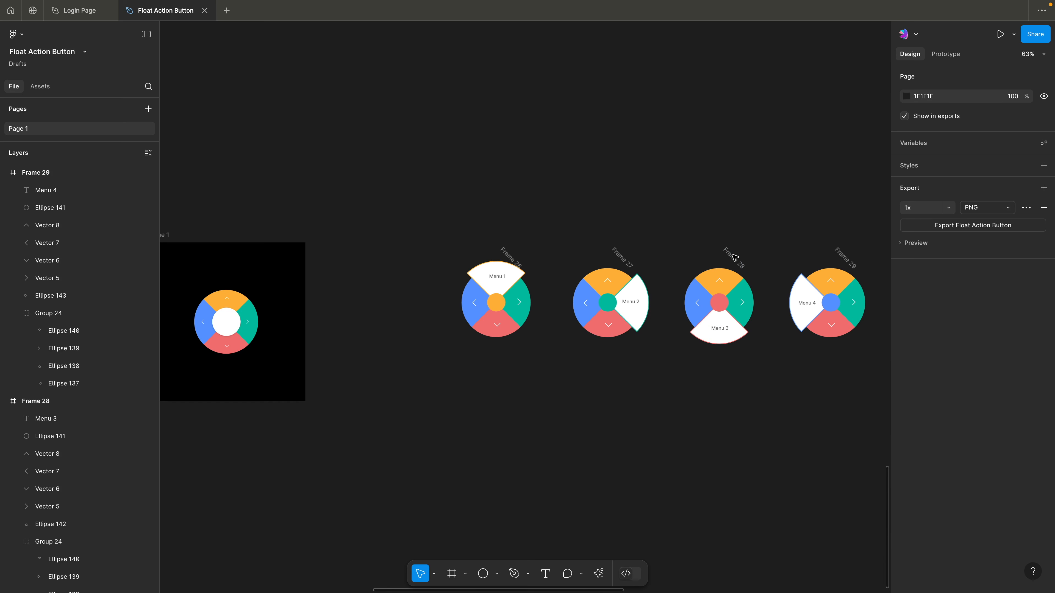
left_click_drag(731, 257, 639, 394)
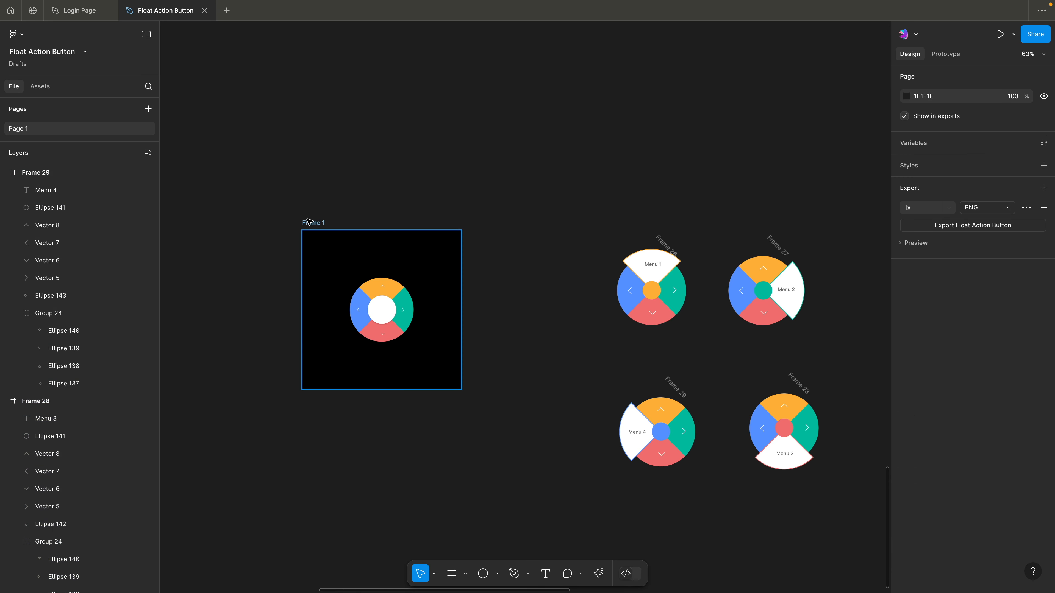
Step: Delete the original black frame containing the small wheel
left_click_drag(308, 222, 204, 172)
key("Delete")
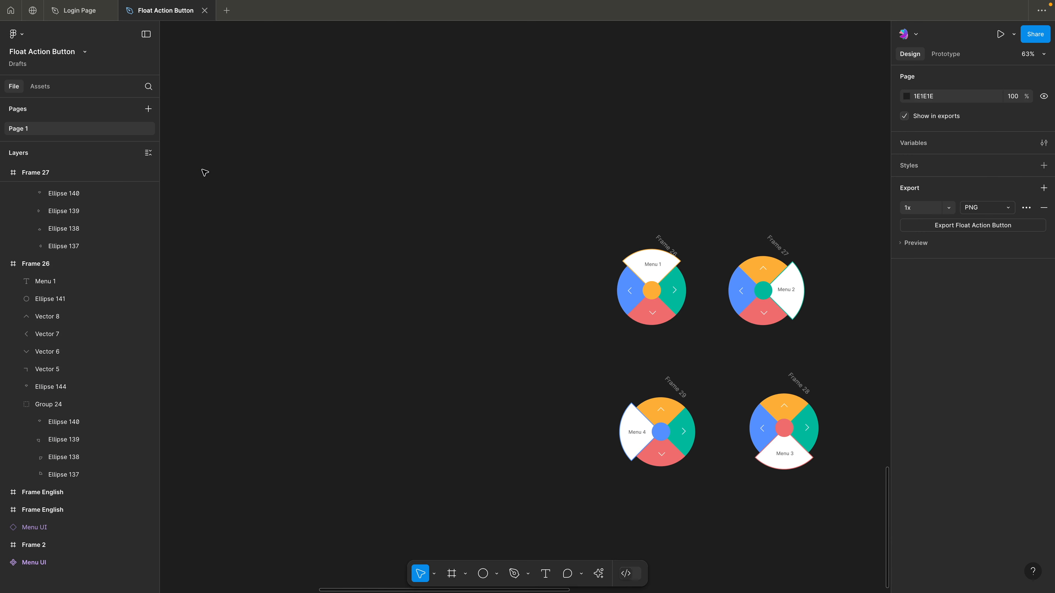
Step: Duplicate the Menu 1 wheel's frame and place the copy to the left of the grid
scroll(669, 178, "right", 5)
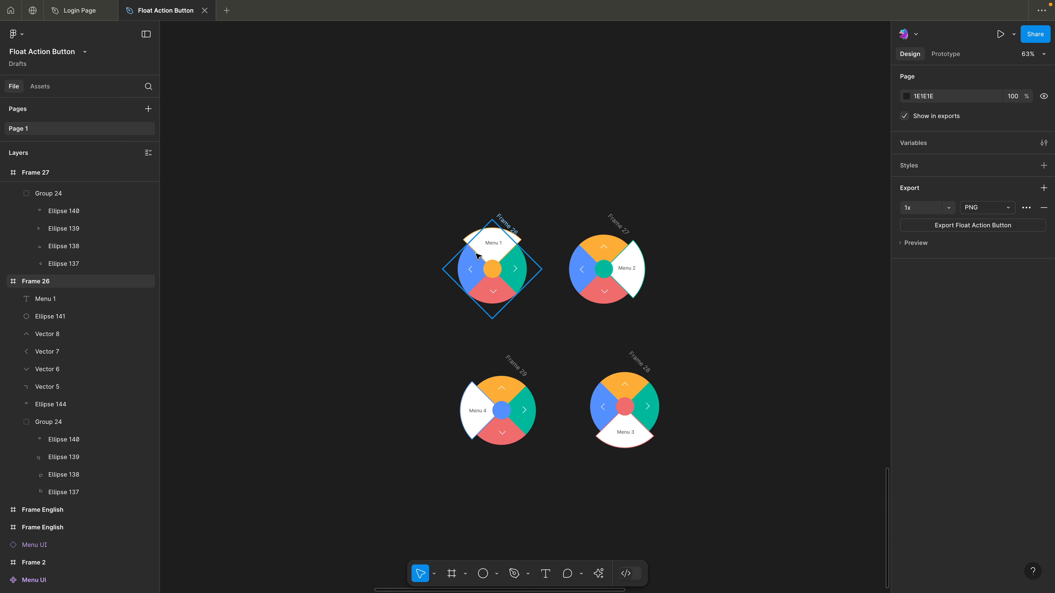
left_click(505, 225)
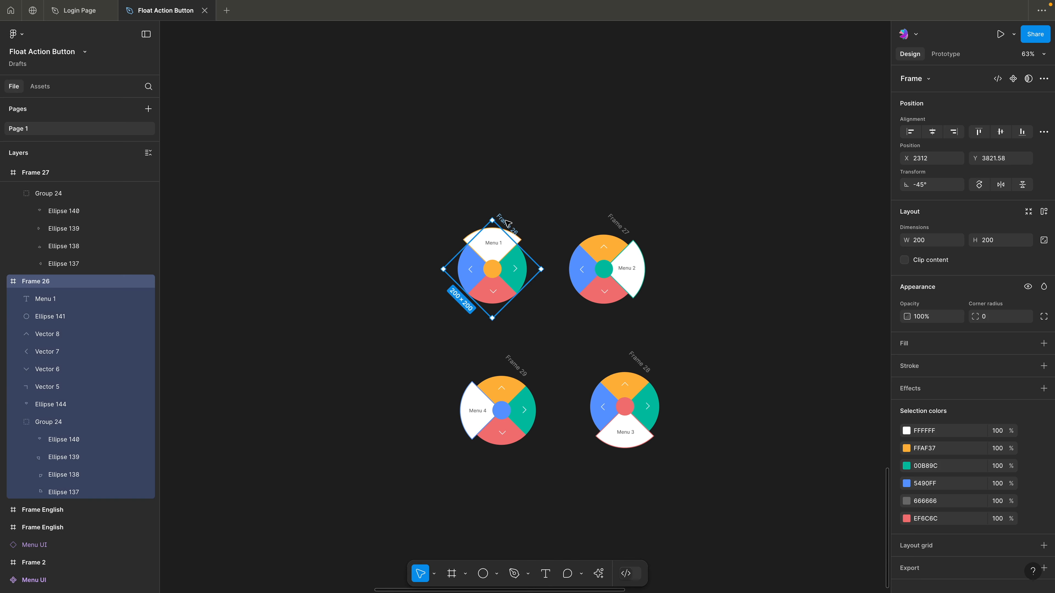
left_click_drag(507, 223, 366, 223)
scroll(452, 158, "left", 5)
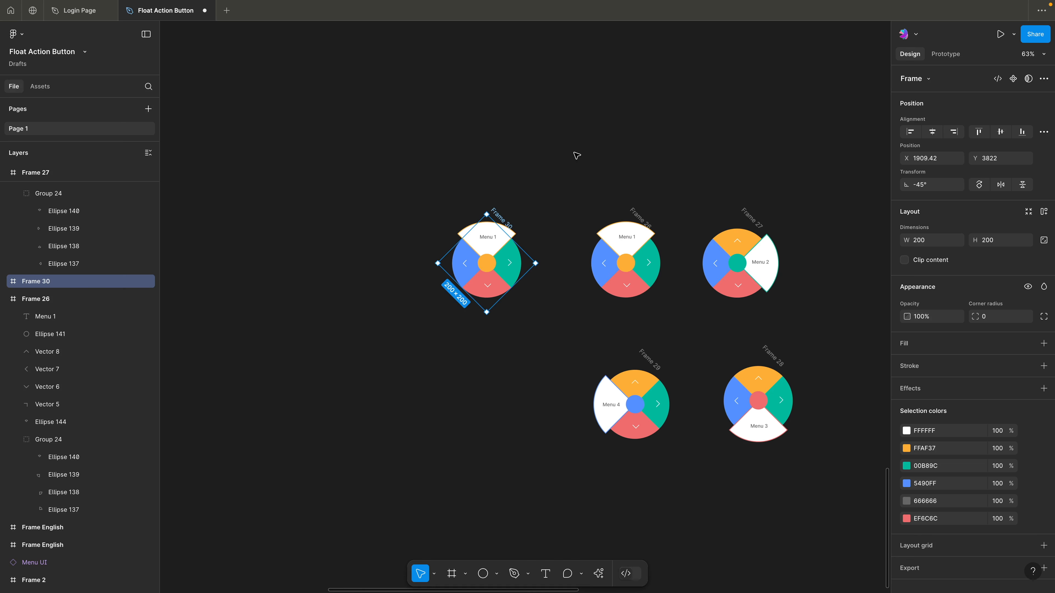
left_click(454, 195)
Step: Delete the enlarged white slice and the "Menu 1" text from the duplicated wheel
scroll(454, 194, "up", 5)
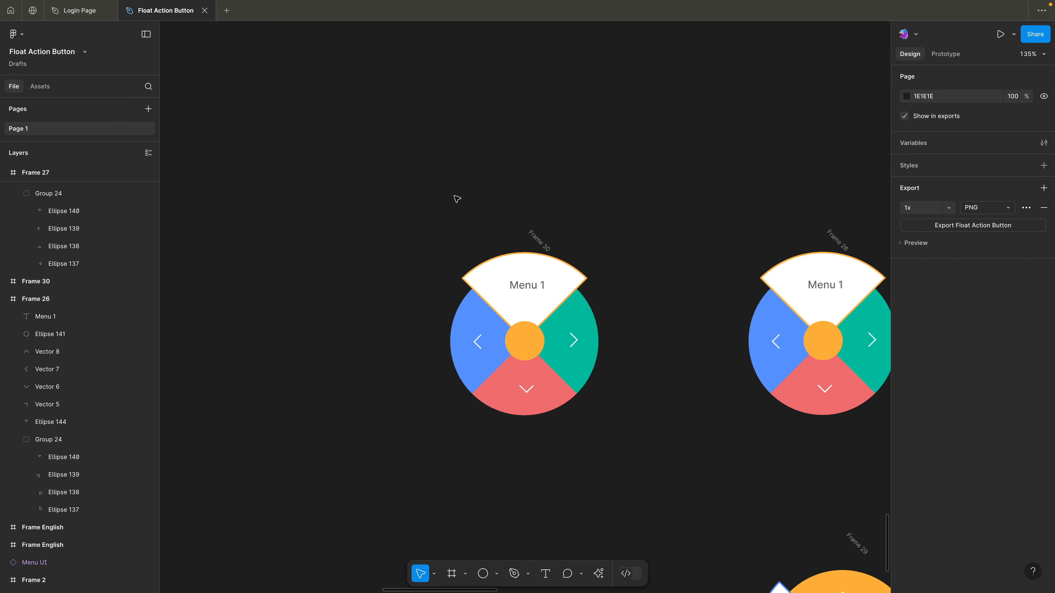
left_click(496, 272)
key("Delete")
left_click(527, 286)
key("Delete")
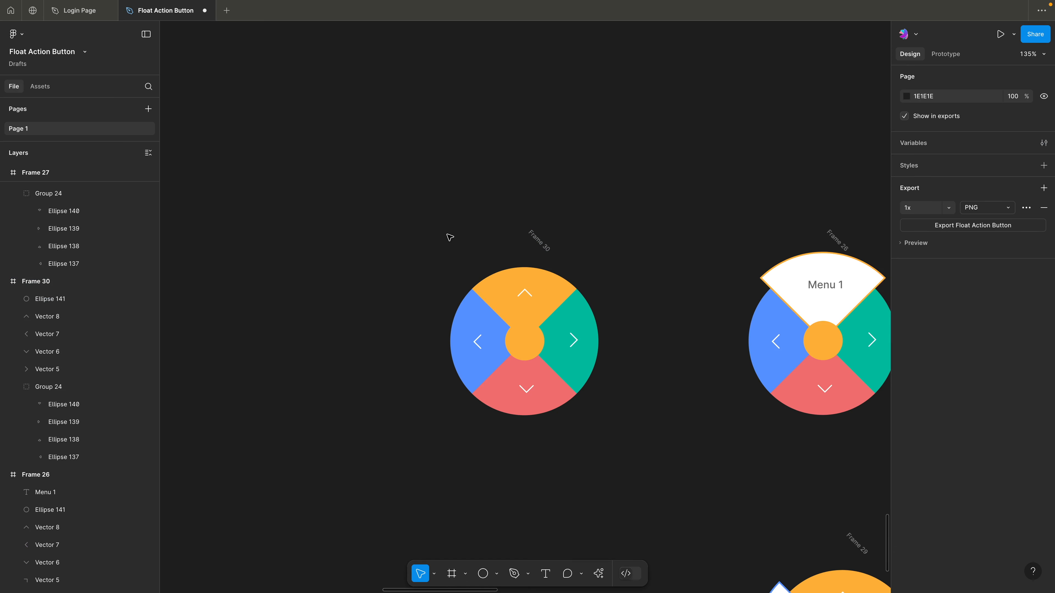
Step: Set the duplicated wheel's centre circle fill to white FFFFFF
left_click(543, 337)
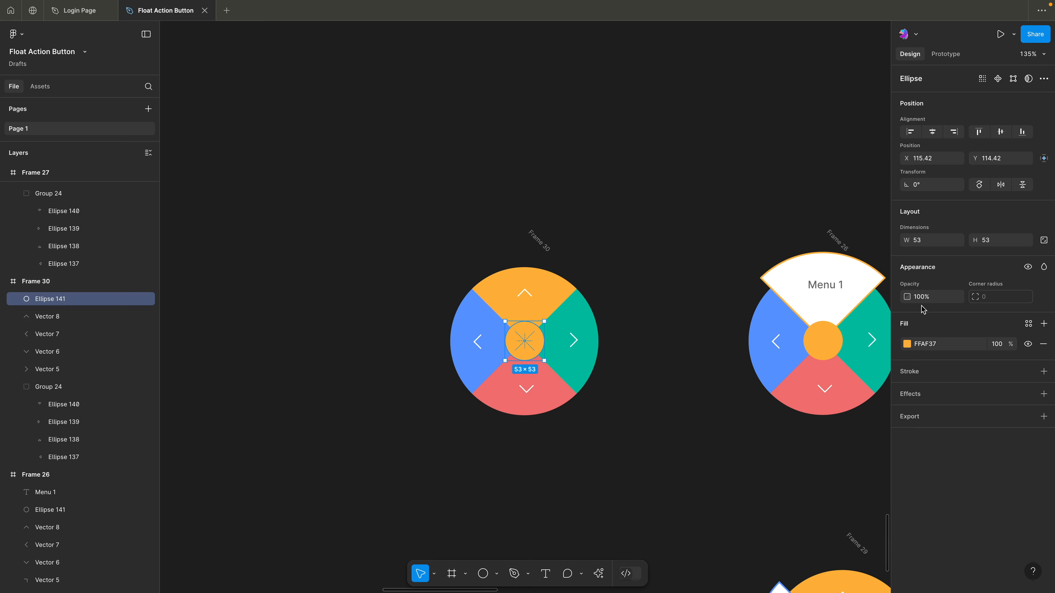
left_click(908, 343)
left_click_drag(857, 338, 638, 301)
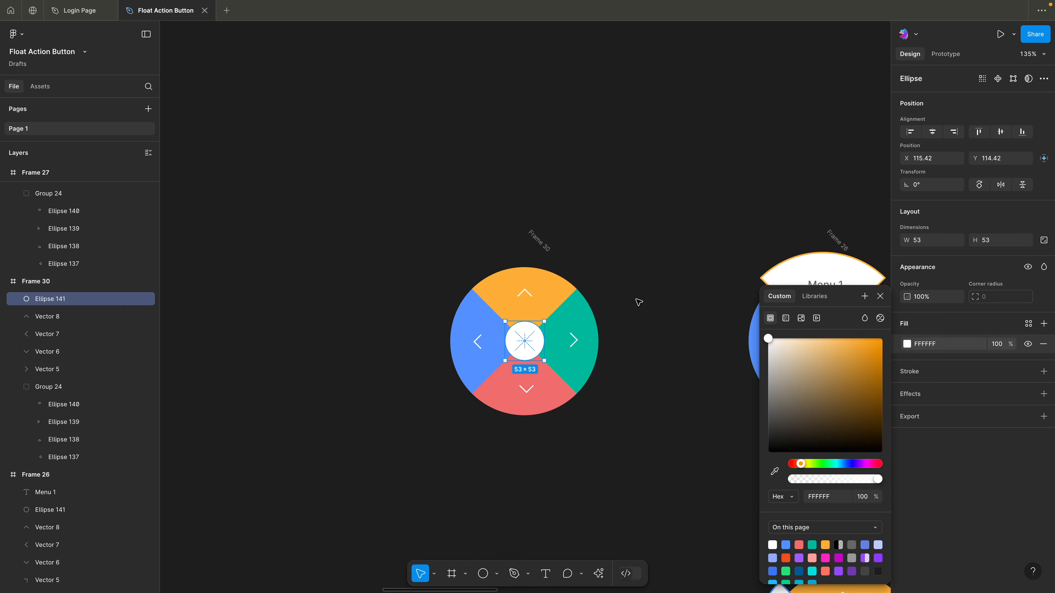
left_click(638, 301)
Step: Search the Iconify plugin for "close" and paste the ic:round-close icon into the Menu 1 wheel's centre circle
left_click_drag(688, 210, 476, 159)
scroll(463, 232, "down", 5)
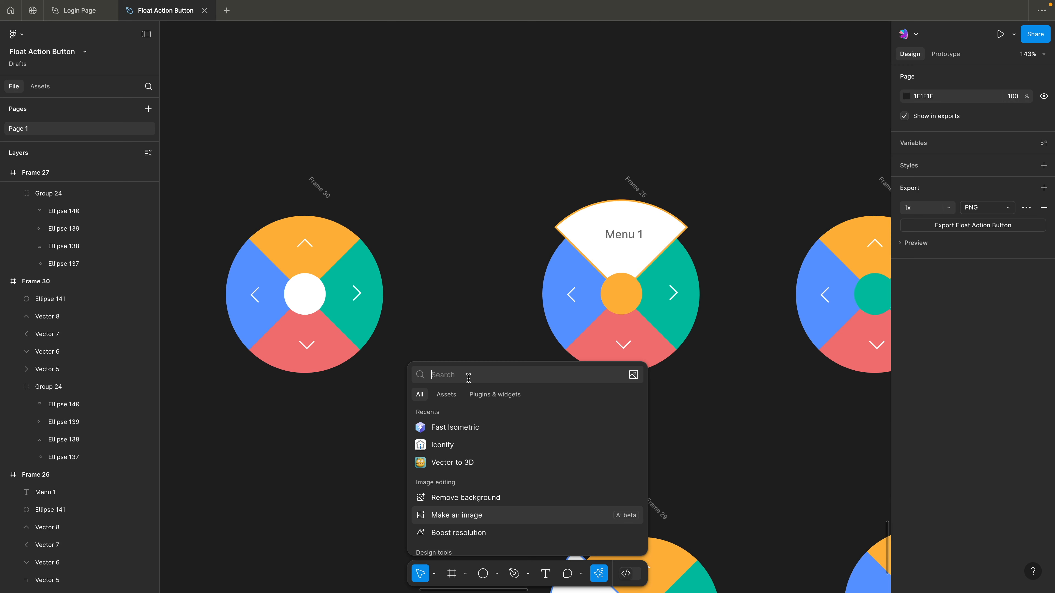
type("i")
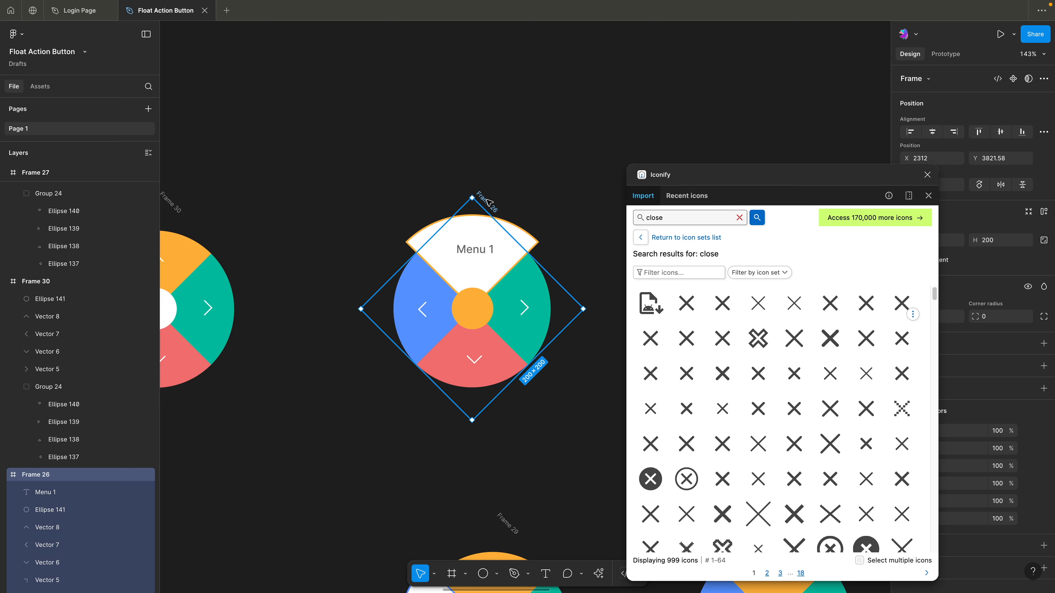
key("super+v")
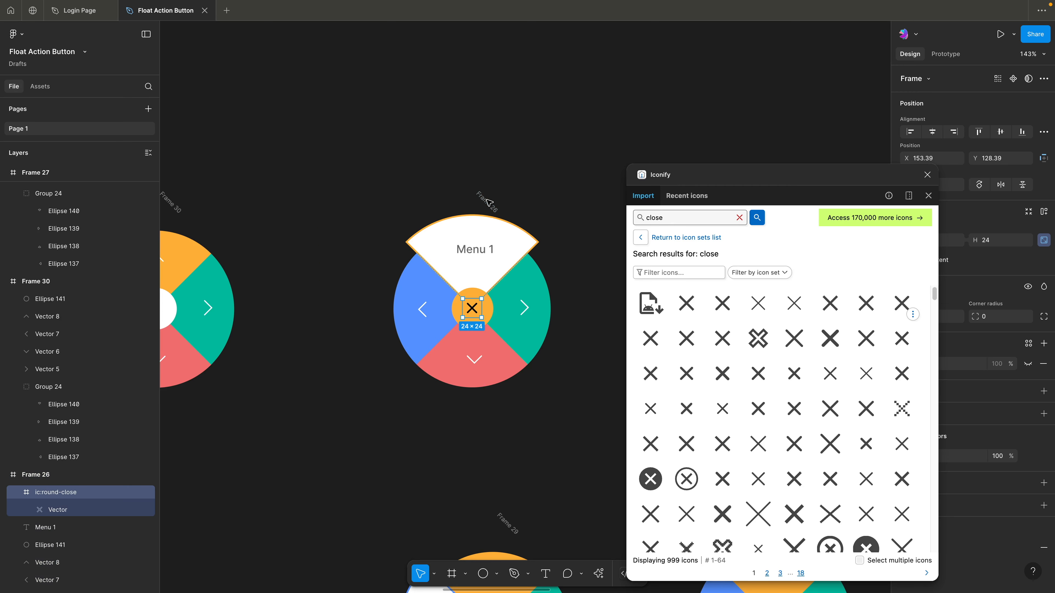
Step: Close the Iconify plugin and set the colour of the Menu 1 wheel's close icon to white FFFFFF
left_click(923, 176)
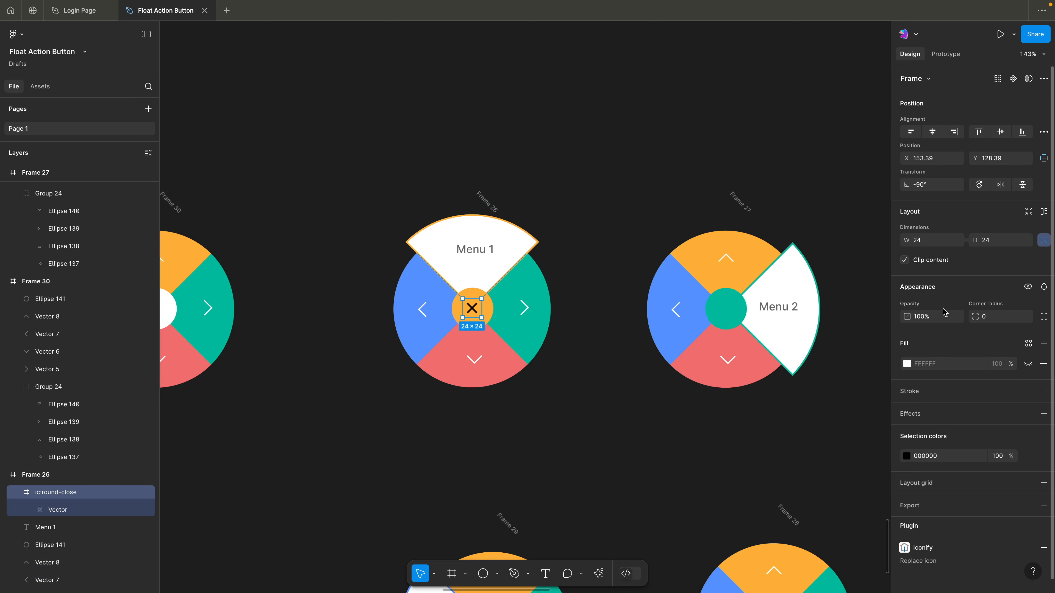
left_click(907, 457)
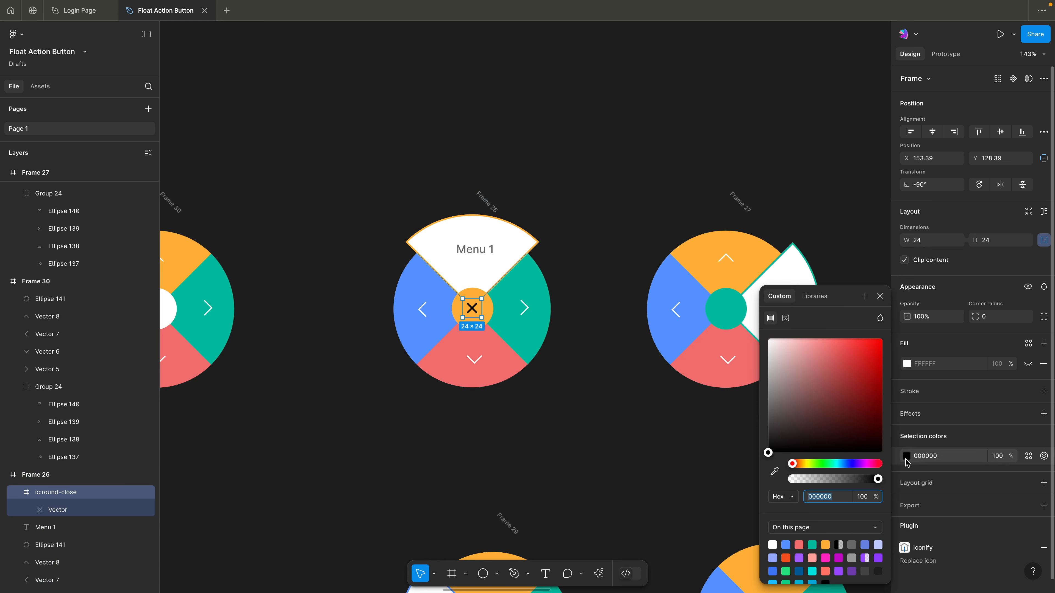
type("ffffff")
key("Return")
left_click(540, 425)
Step: Move the default wheel's frame down so it sits level with the gap between the two rows of menu wheels
scroll(499, 412, "right", 5)
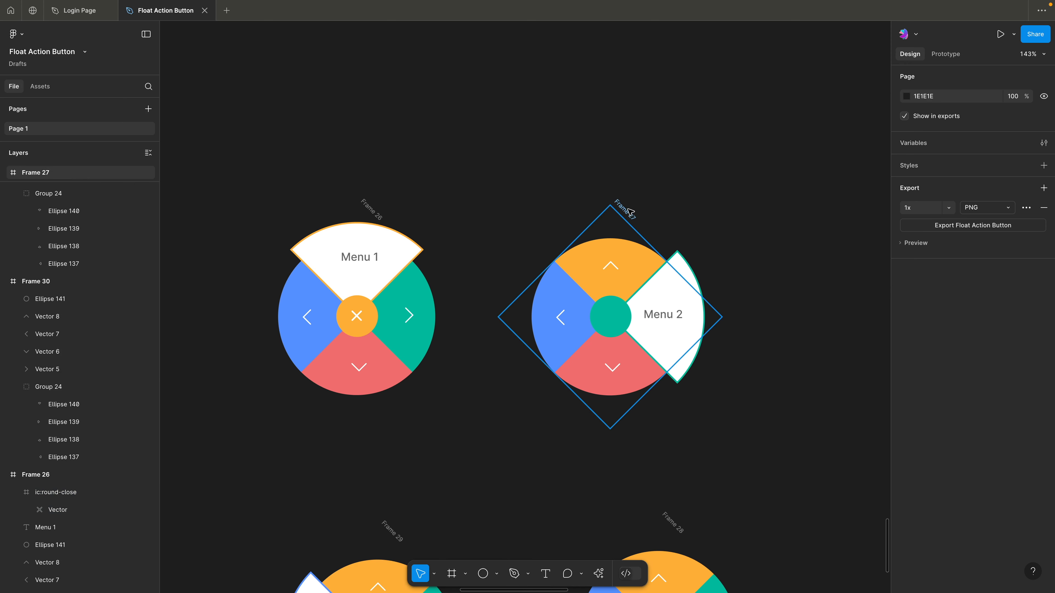
scroll(630, 213, "down", 9)
scroll(520, 290, "left", 3)
scroll(521, 290, "down", 5)
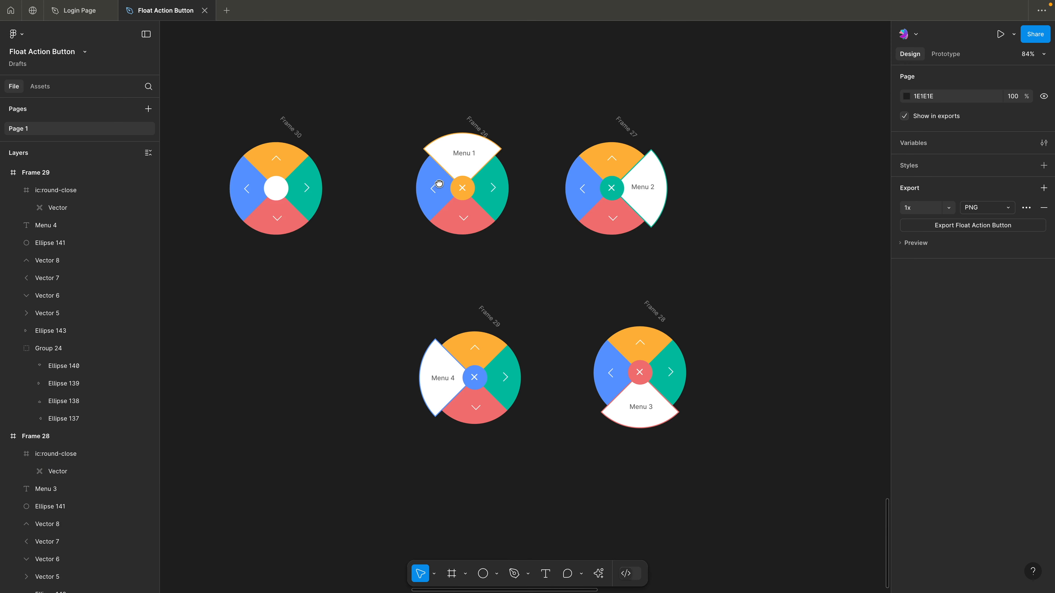
left_click_drag(439, 183, 538, 221)
left_click_drag(389, 154, 384, 248)
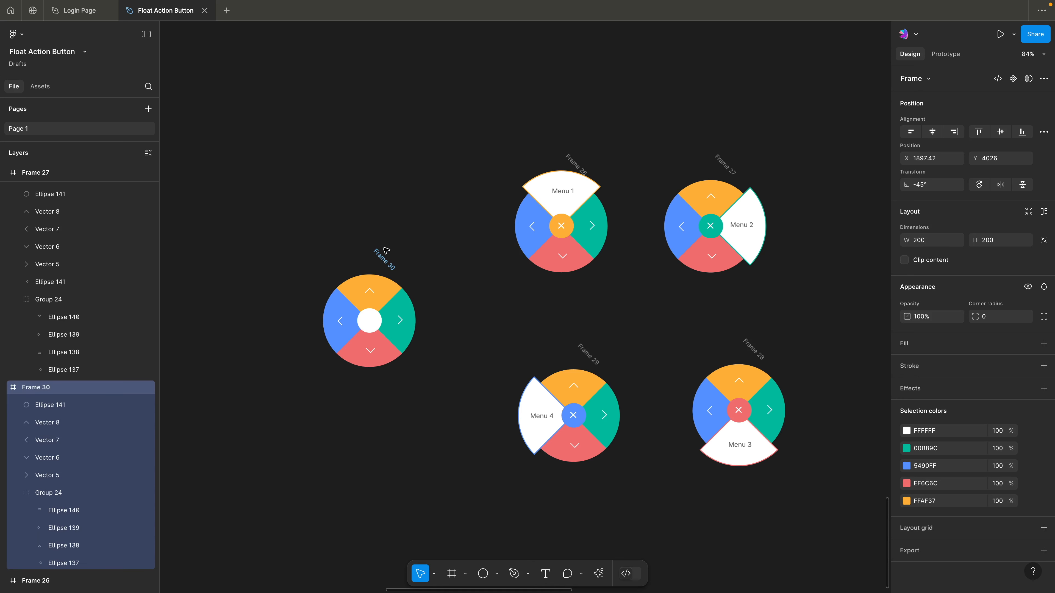
left_click(394, 181)
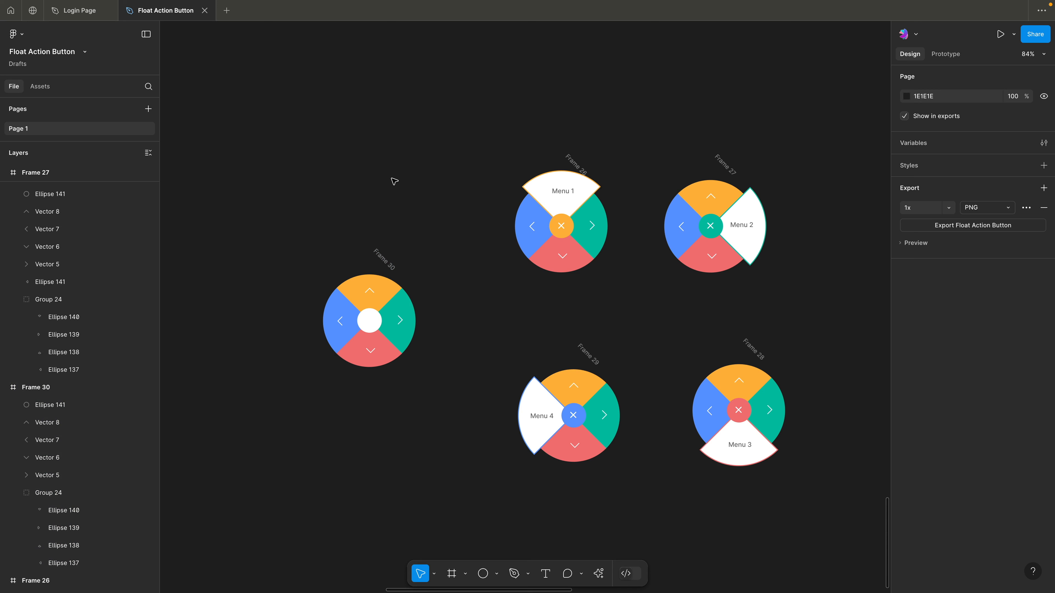
Step: Combine the default wheel frame and the four menu wheel frames into one component set
left_click(384, 260)
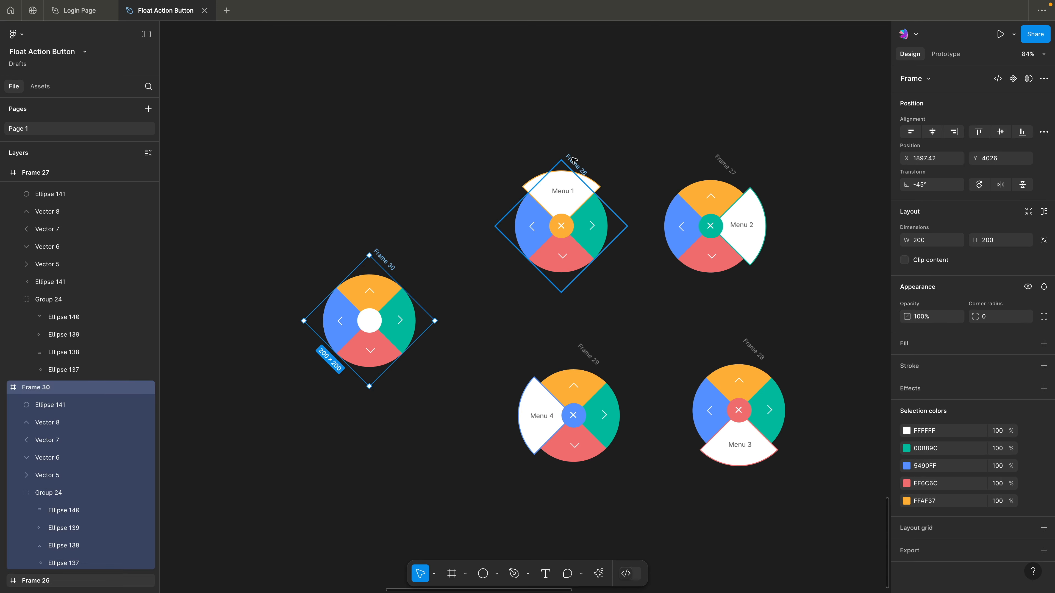
left_click(573, 161, "shift")
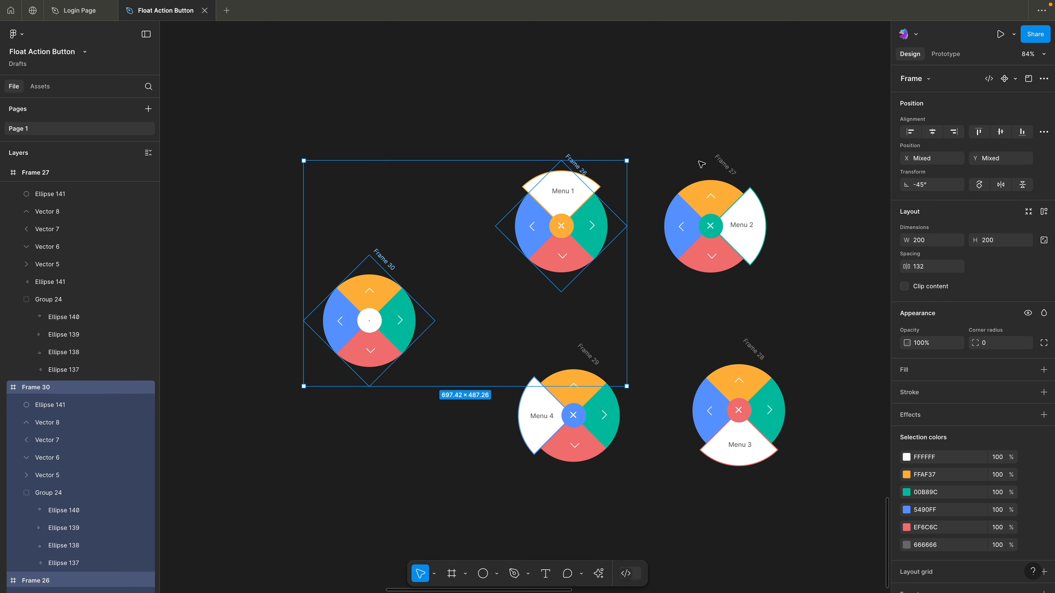
left_click(724, 165, "shift")
left_click(763, 354, "shift")
left_click(588, 354, "shift")
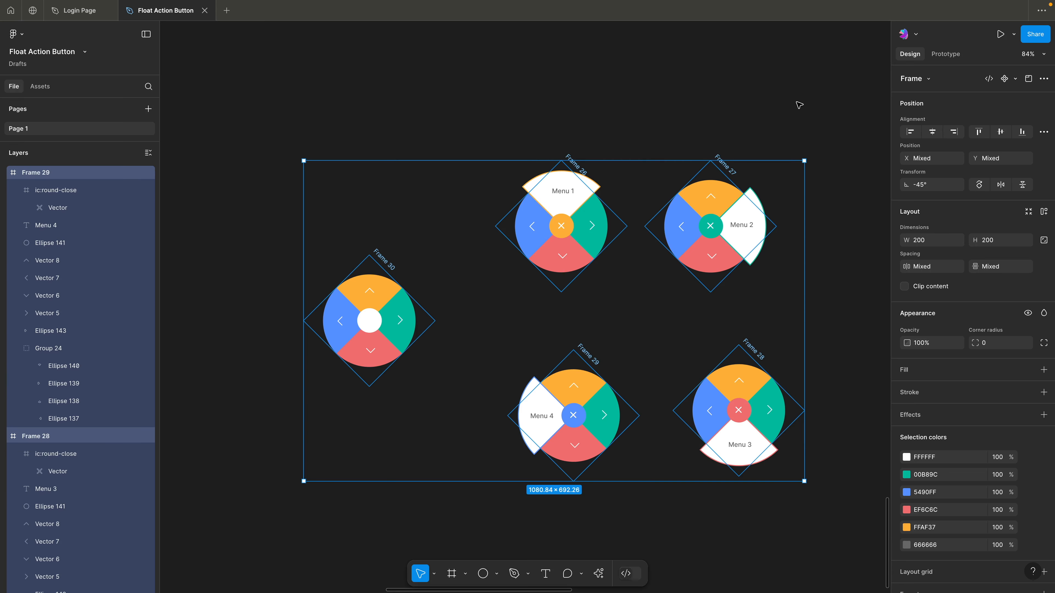
left_click(1015, 79)
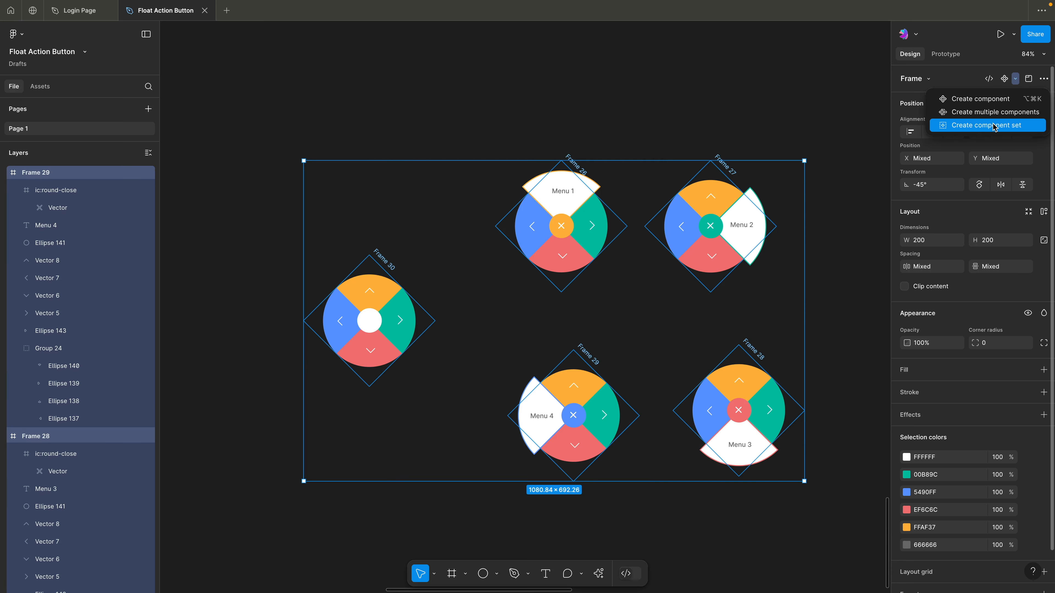
left_click(975, 129)
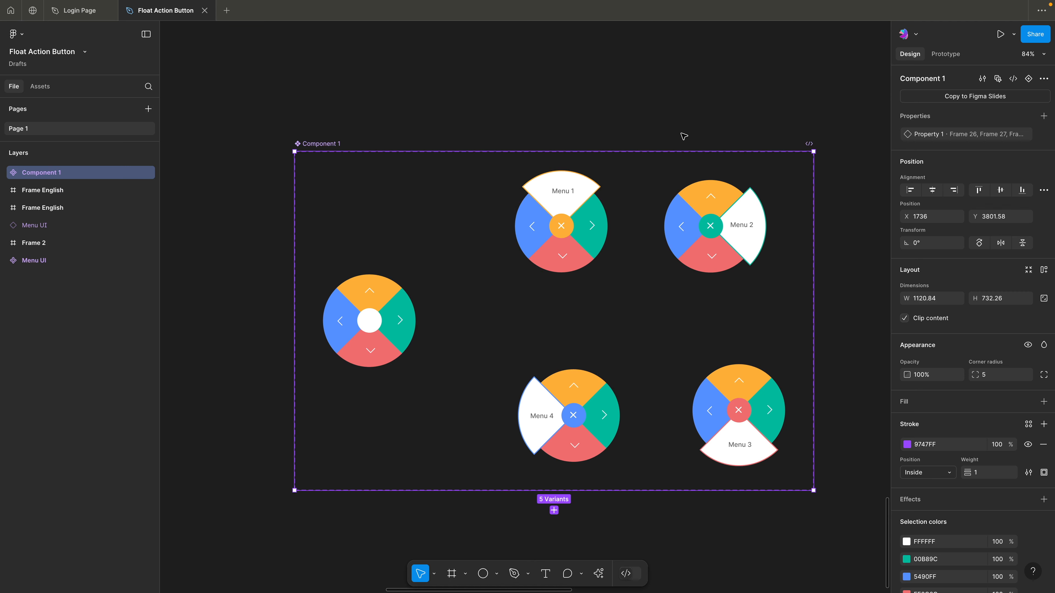
Step: Rename the component set "Floating Button"
double_click(313, 143)
type("Floating Button")
key("Return")
left_click(495, 70)
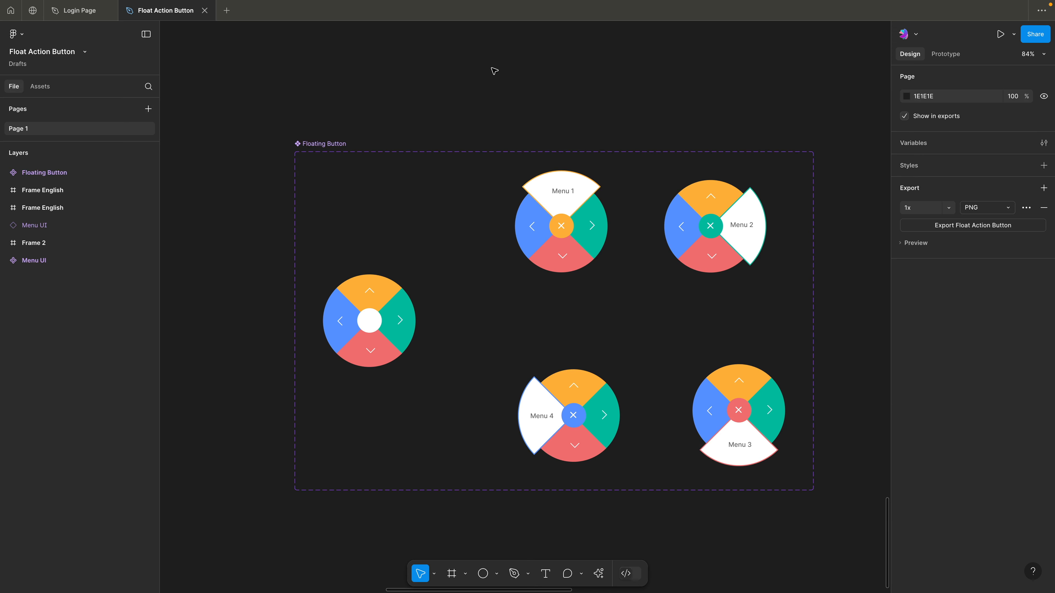
Step: Add a prototype connection from the default wheel to the Menu 1 variant, triggered After delay of 200 ms
left_click(377, 356)
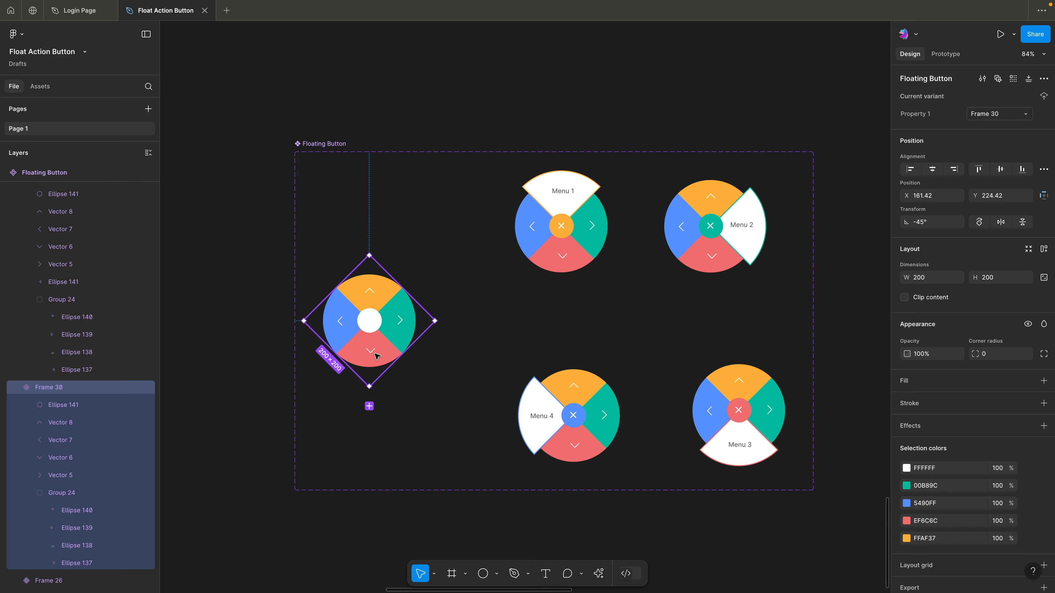
key("shift+e")
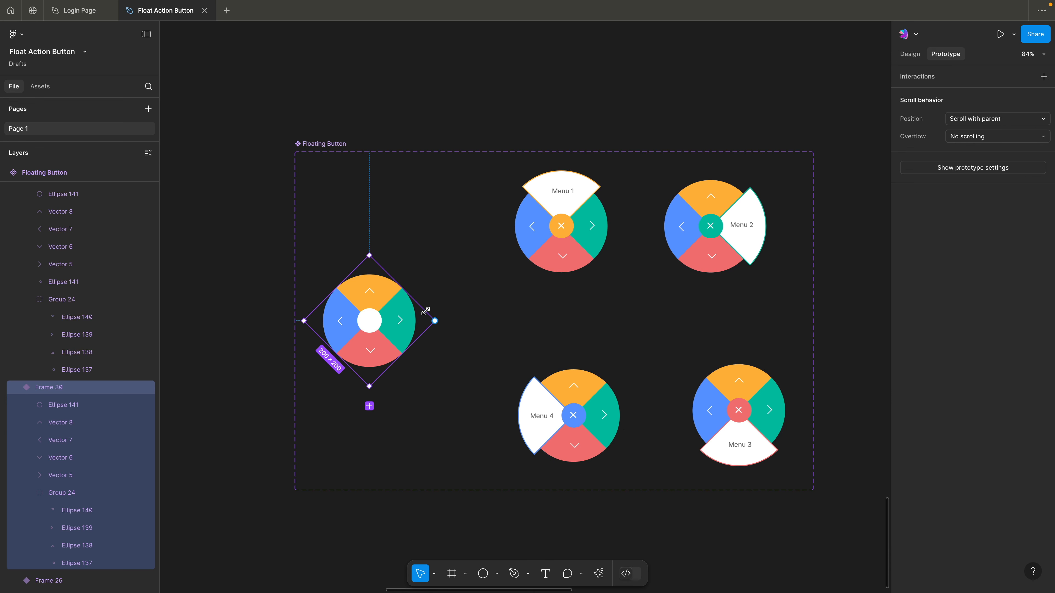
left_click_drag(434, 321, 538, 248)
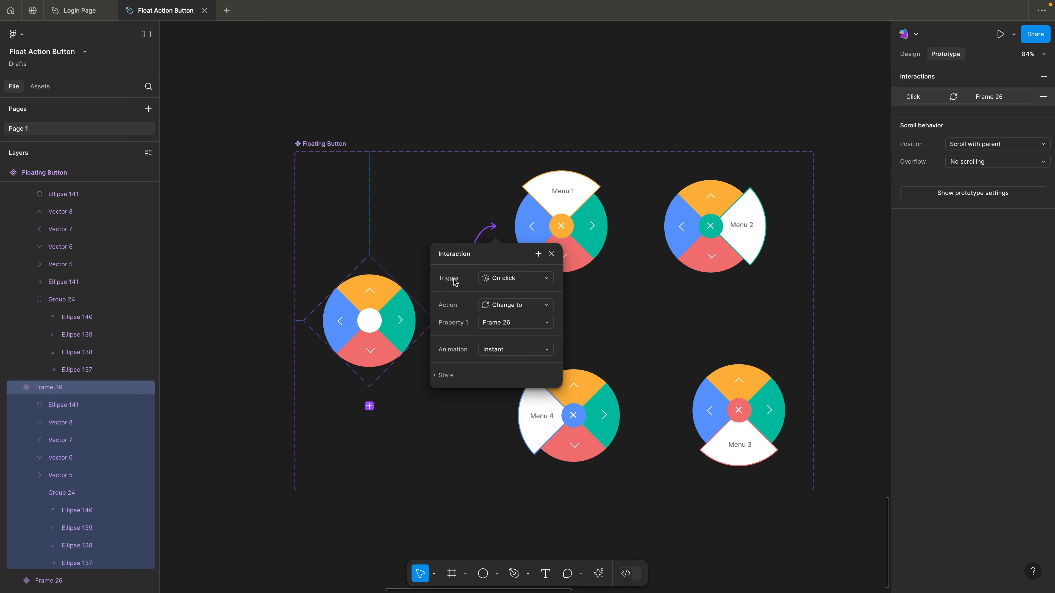
left_click(510, 281)
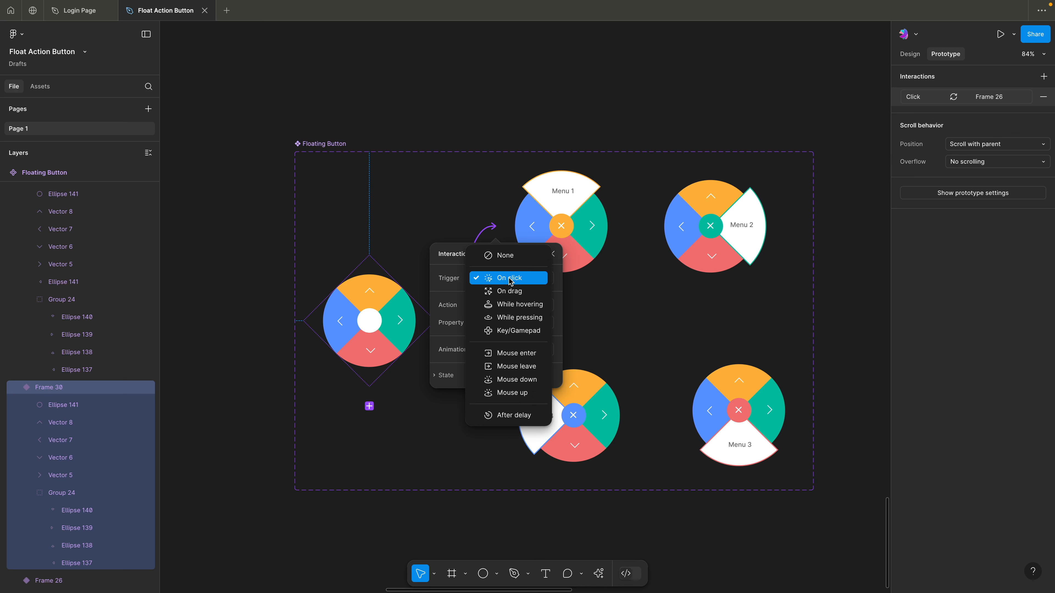
left_click(522, 417)
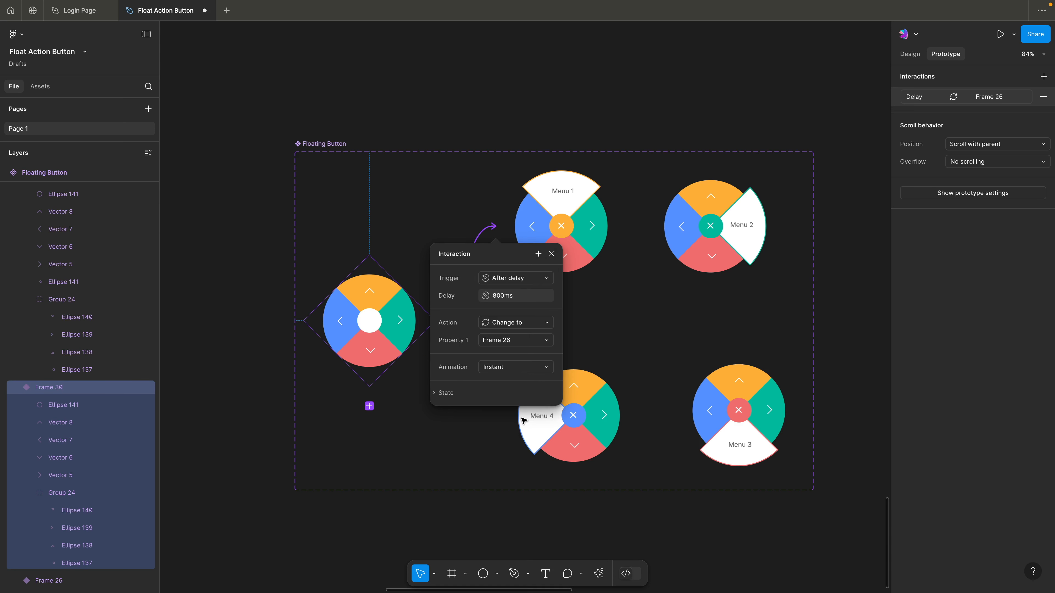
left_click(507, 300)
type("200")
key("Return")
Step: Set the default-to-Menu 1 interaction's animation to Smart animate with an Ease in and out curve and a 1000 ms duration
left_click(516, 368)
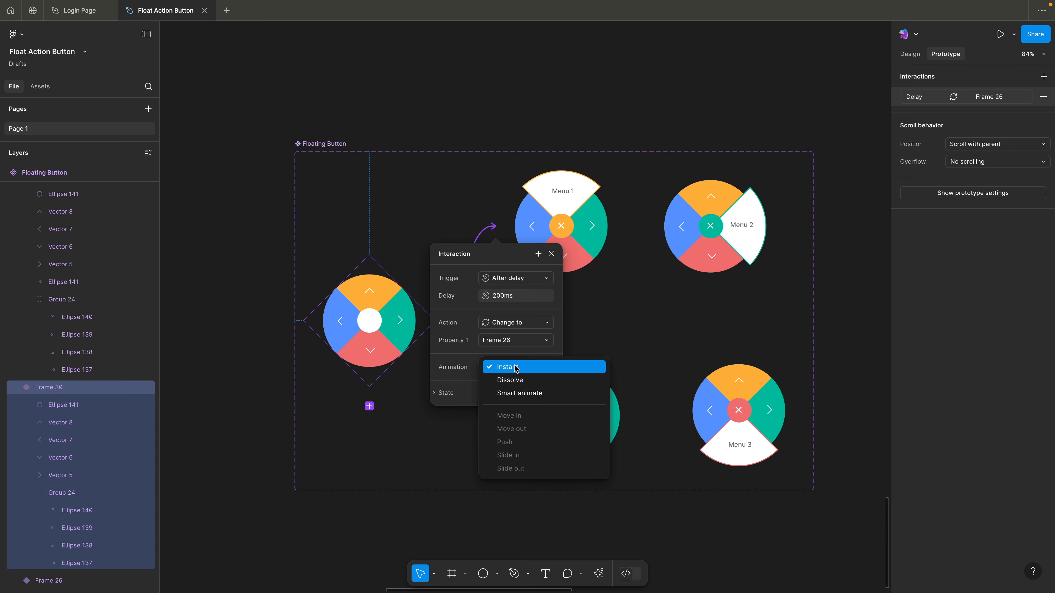
left_click(521, 393)
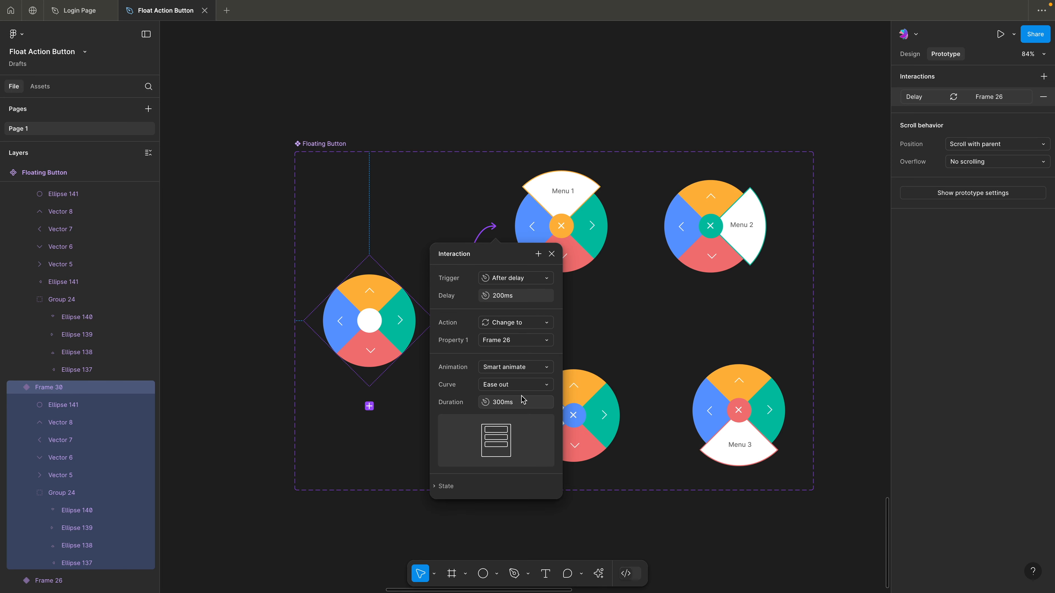
left_click(499, 402)
type("1000")
key("Return")
left_click(526, 385)
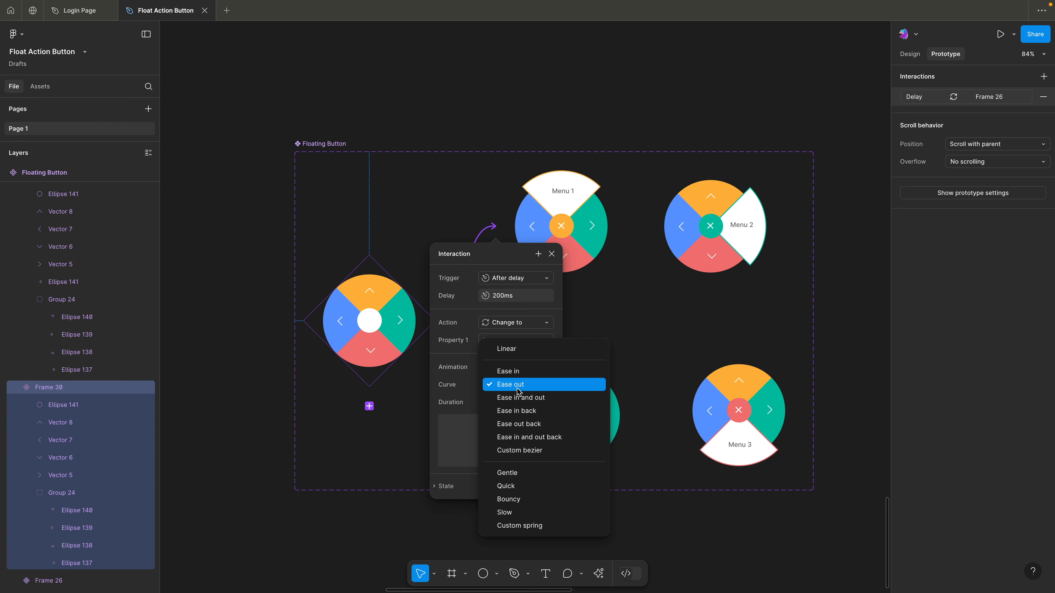
left_click(522, 410)
left_click(401, 121)
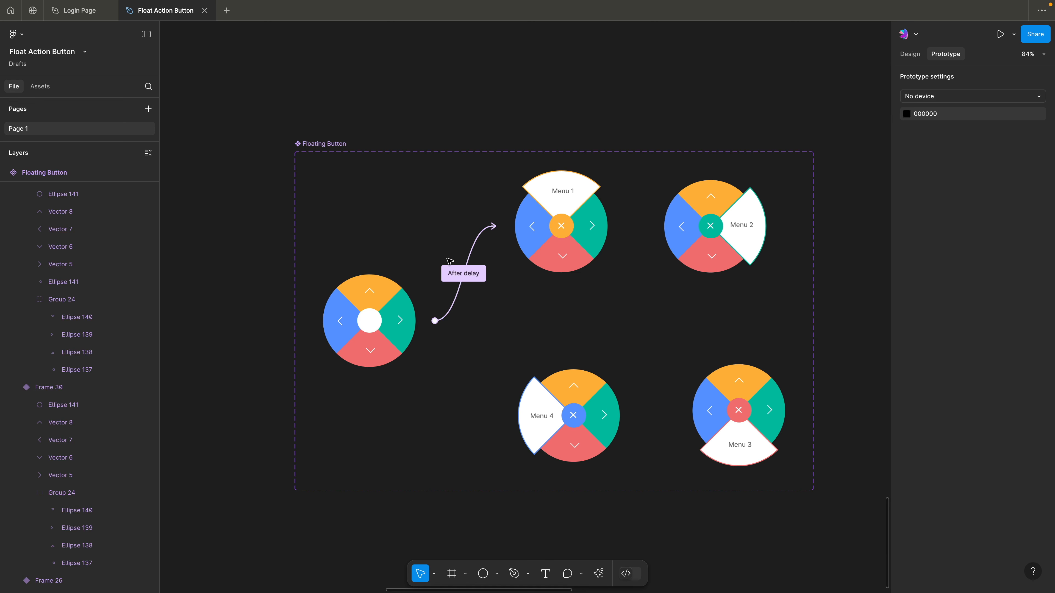
Step: Connect the Menu 1 variant to the Menu 2 variant with an After delay trigger of 200 ms
left_click(575, 205)
left_click_drag(627, 226, 681, 233)
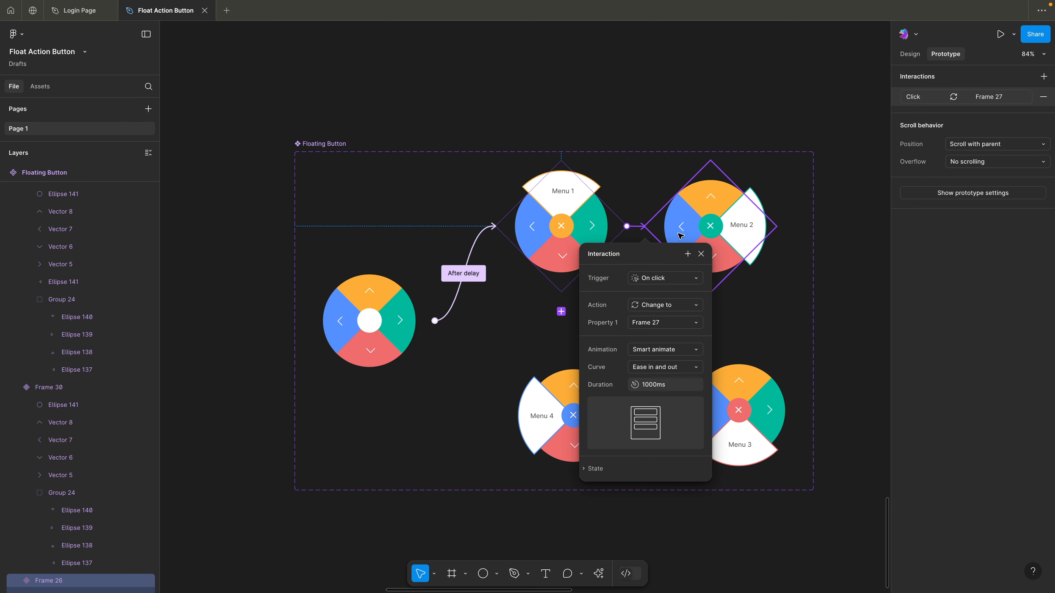
left_click(677, 278)
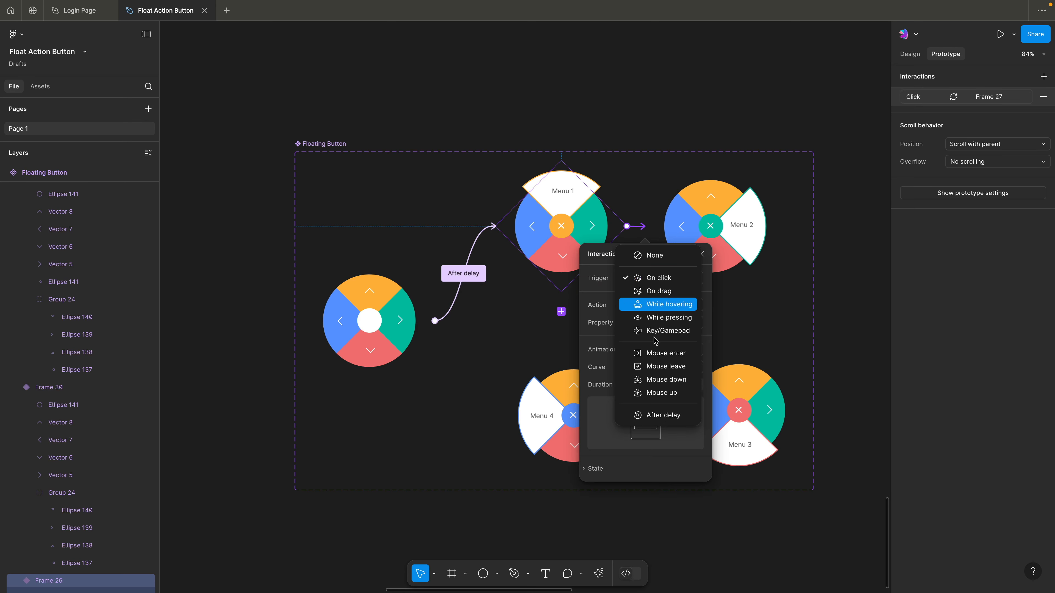
left_click(674, 416)
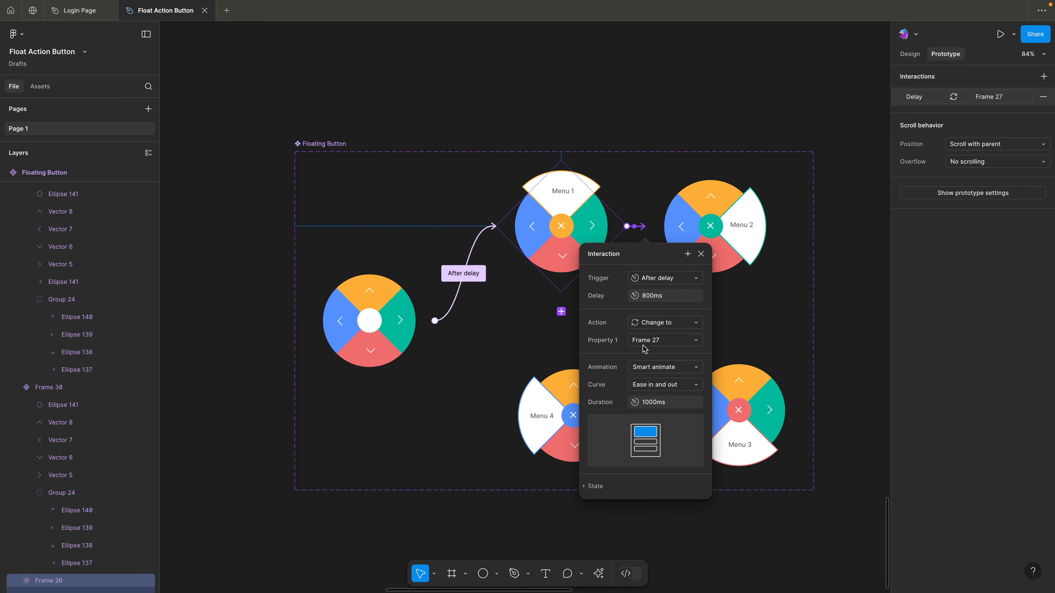
left_click(646, 300)
type("200")
key("Return")
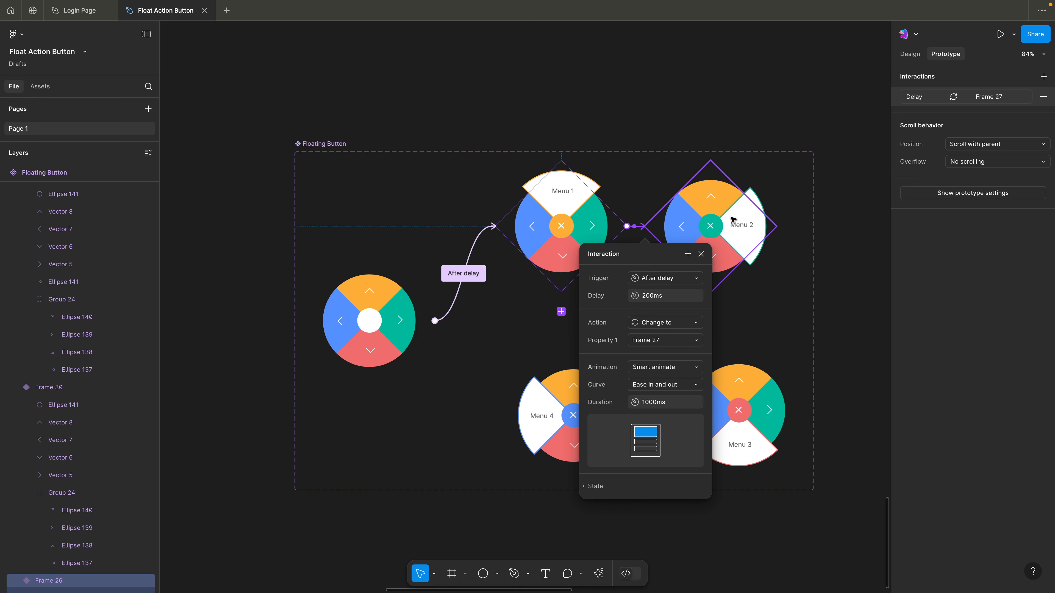
Step: Connect the Menu 2 variant to the Menu 3 variant with an After delay trigger of 200 ms
left_click(743, 210)
left_click_drag(776, 226, 739, 376)
left_click(758, 399)
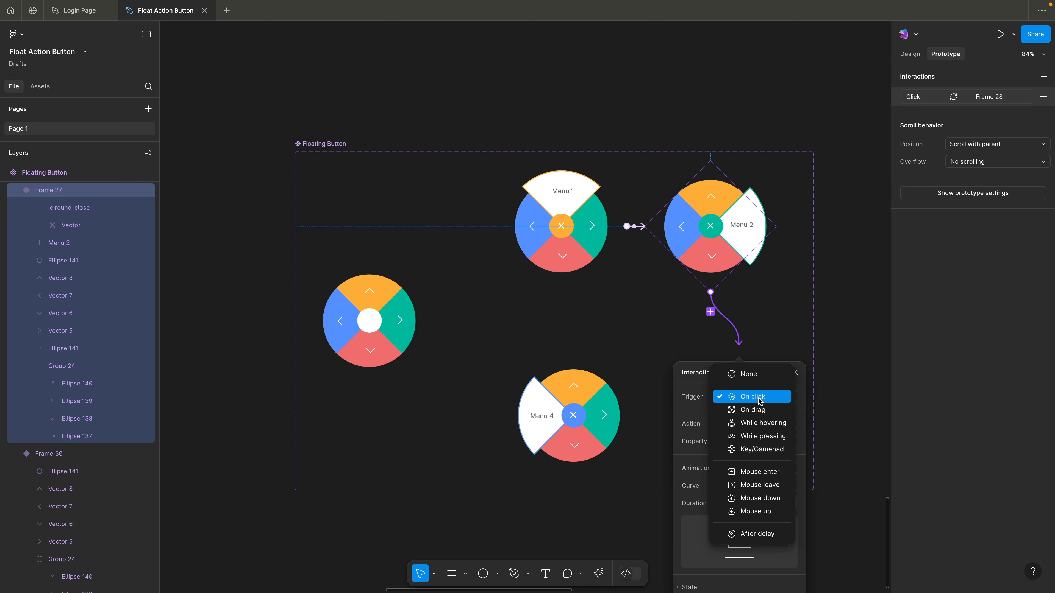
left_click(771, 536)
left_click(739, 417)
double_click(739, 417)
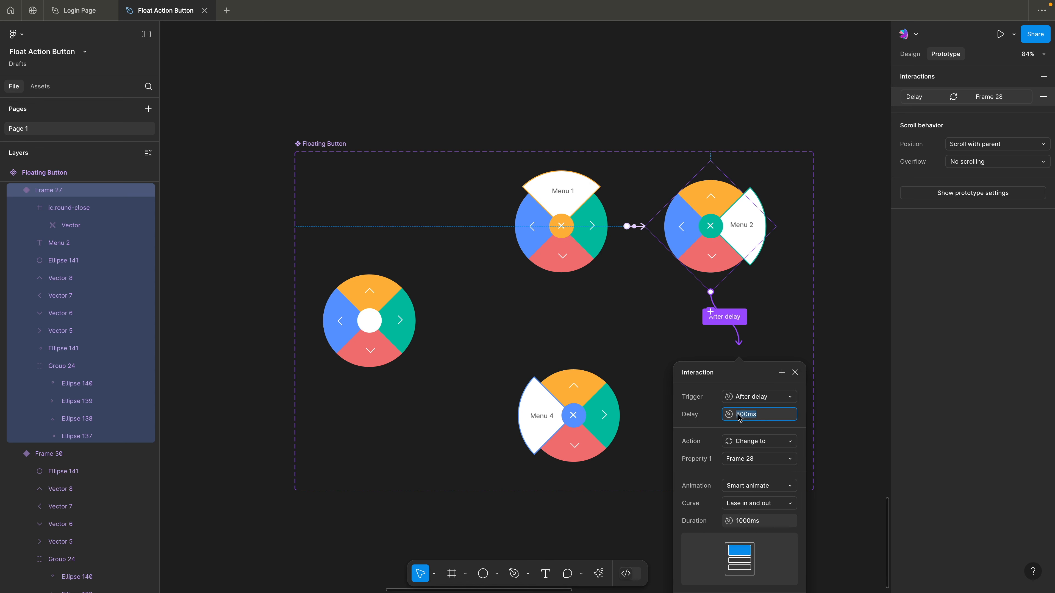
type("200")
key("Return")
left_click(649, 324)
Step: Connect the Menu 3 variant to the Menu 4 variant with an After delay trigger
left_click(674, 410)
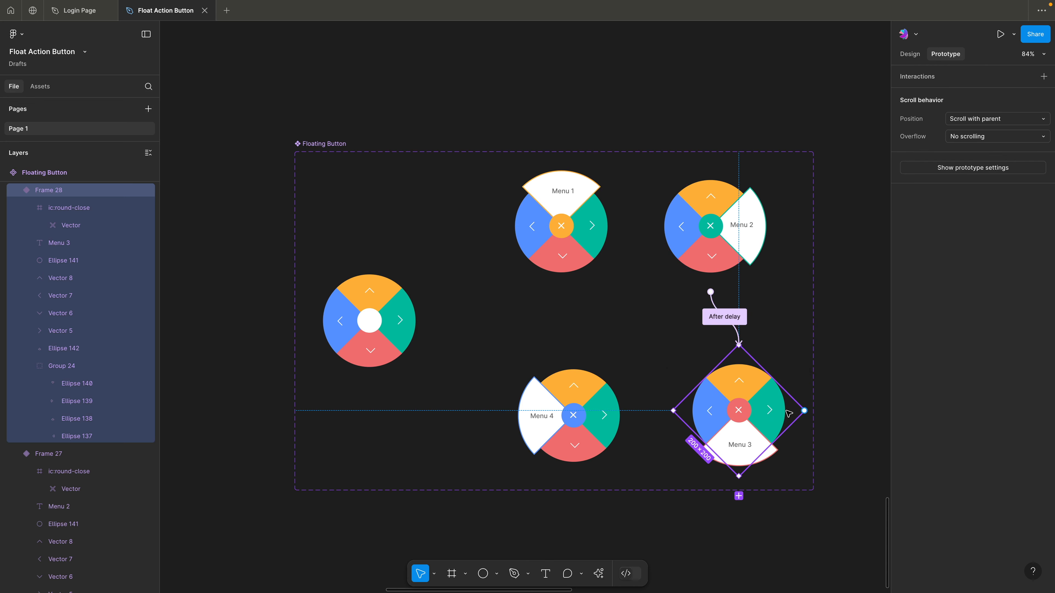
left_click_drag(804, 412, 608, 411)
left_click(657, 468)
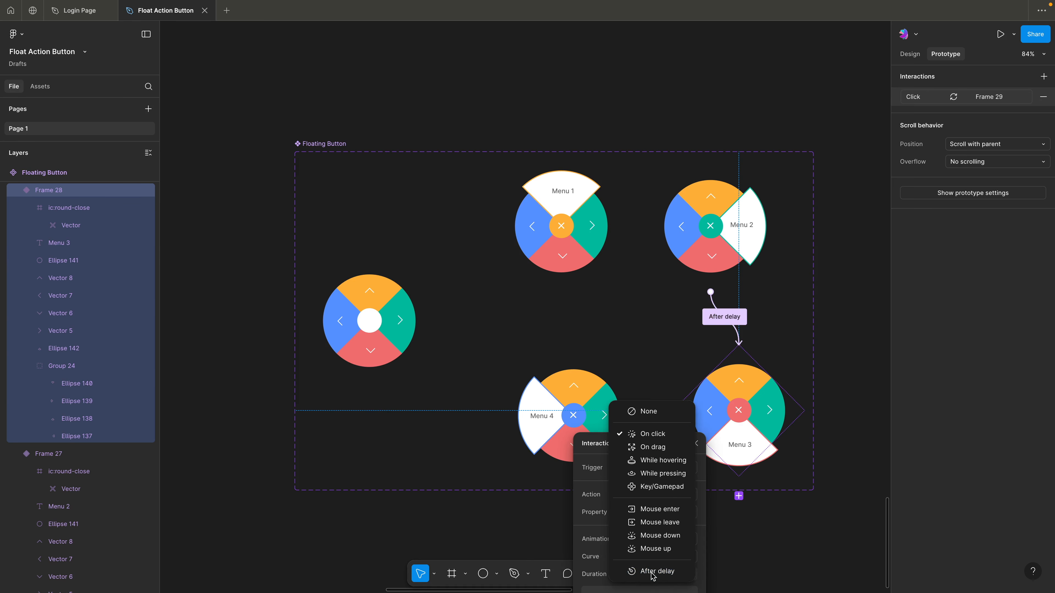
left_click(657, 571)
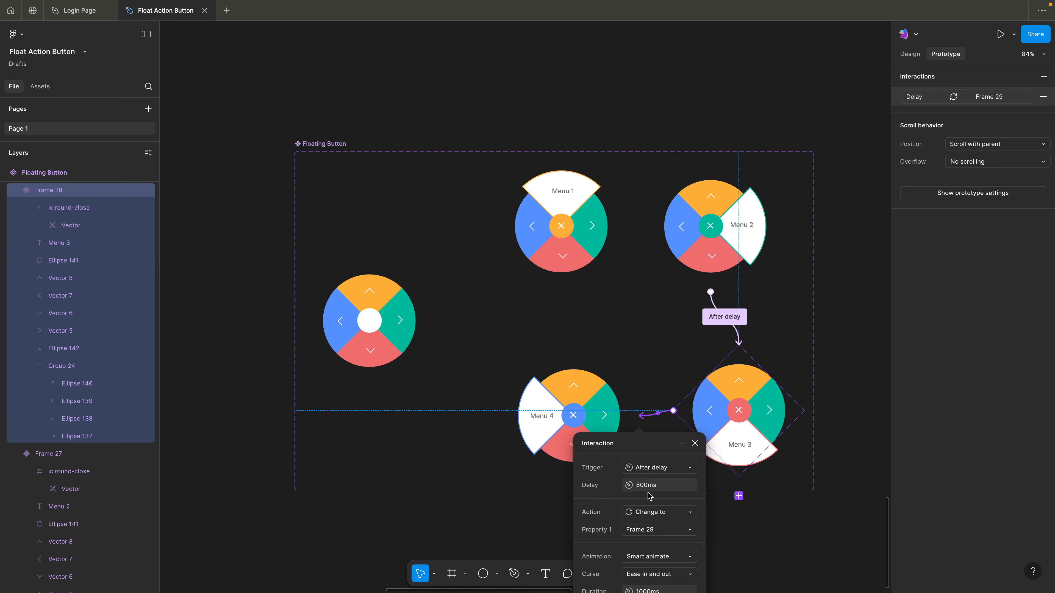
scroll(642, 536, "down", 5)
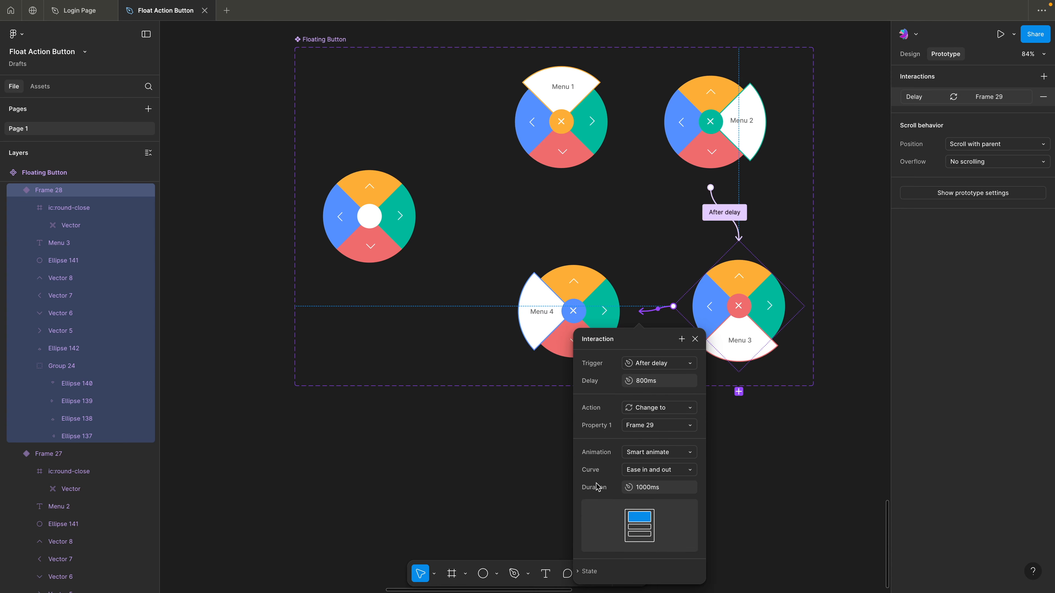
left_click(525, 466)
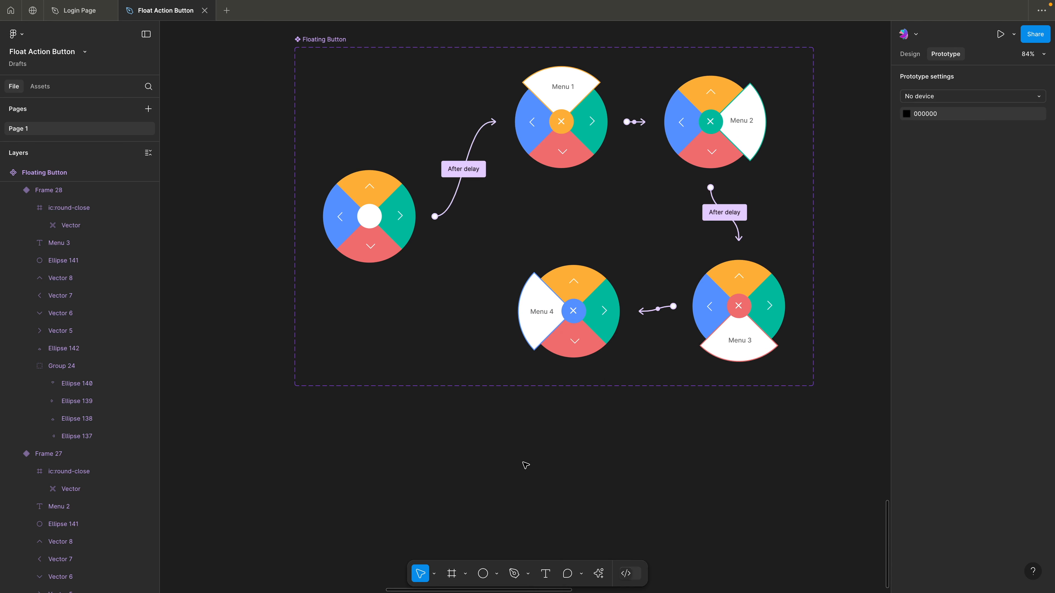
Step: Connect the Menu 4 variant back to the Menu 1 variant
left_click(547, 330)
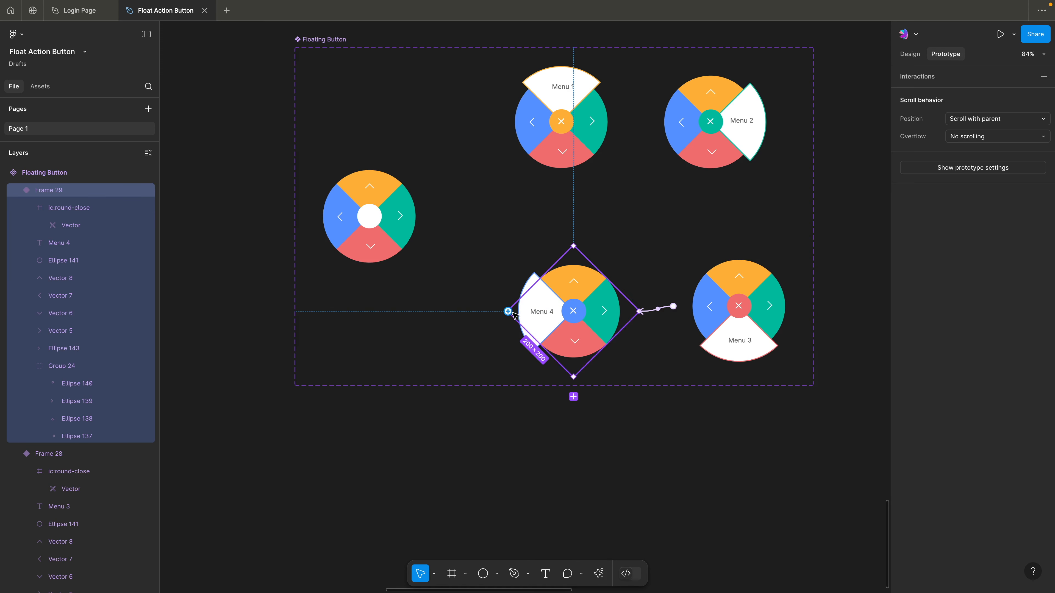
left_click_drag(507, 311, 556, 155)
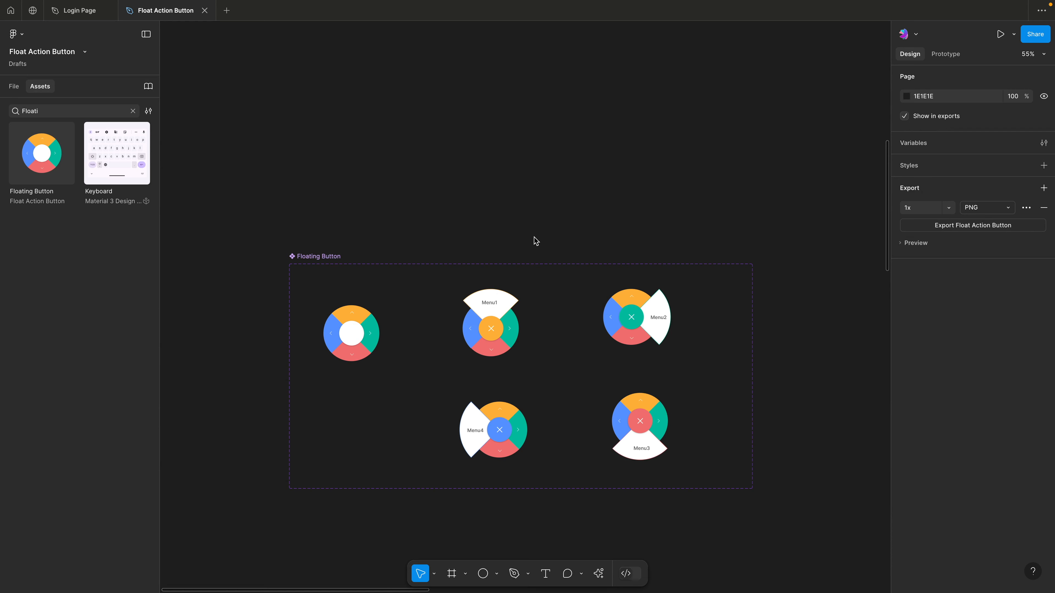
scroll(535, 240, "down", 2)
scroll(536, 240, "up", 1)
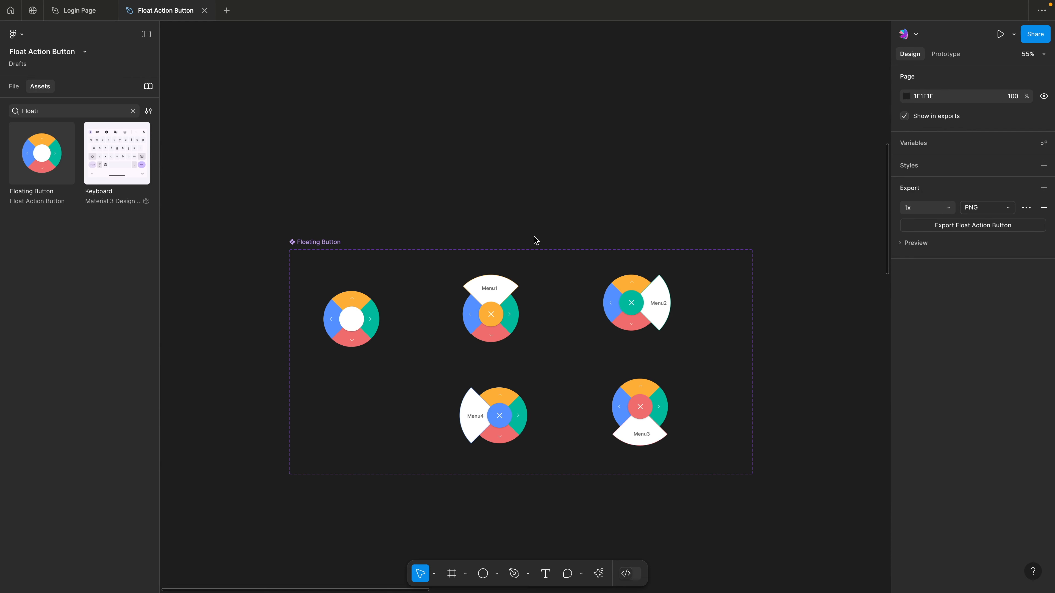
Step: Replace the old circular button above the component set with a new Floating Button instance at about X 116, Y -1231
scroll(417, 204, "up", 1)
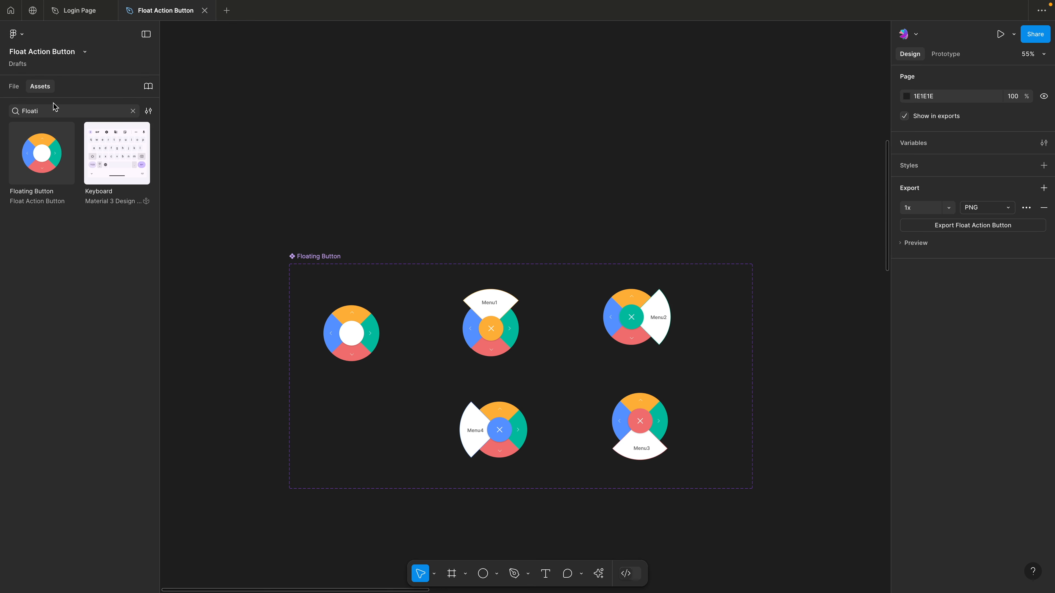
left_click_drag(42, 155, 526, 135)
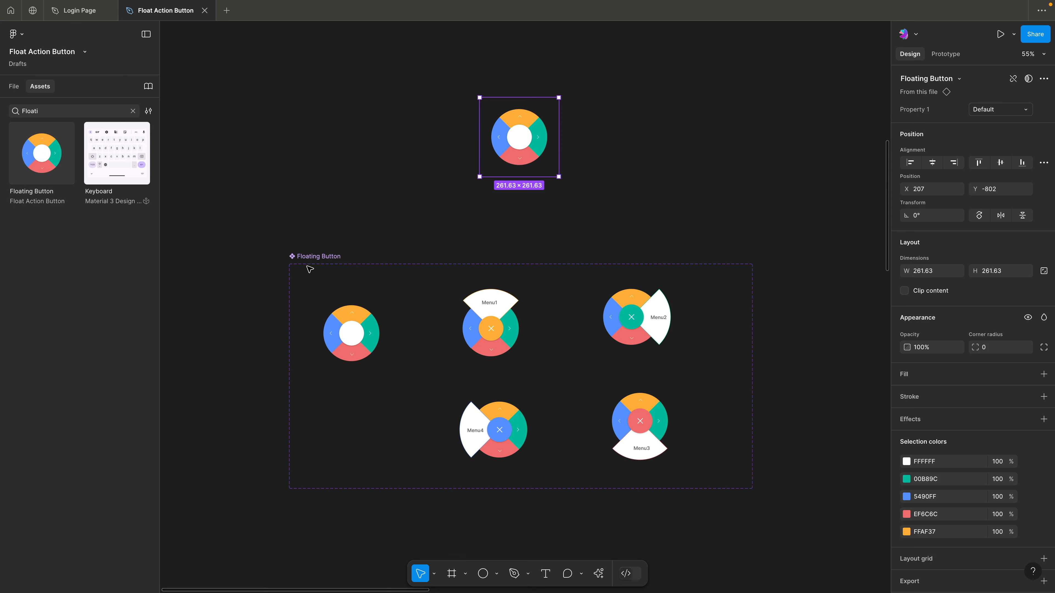
scroll(348, 214, "up", 6)
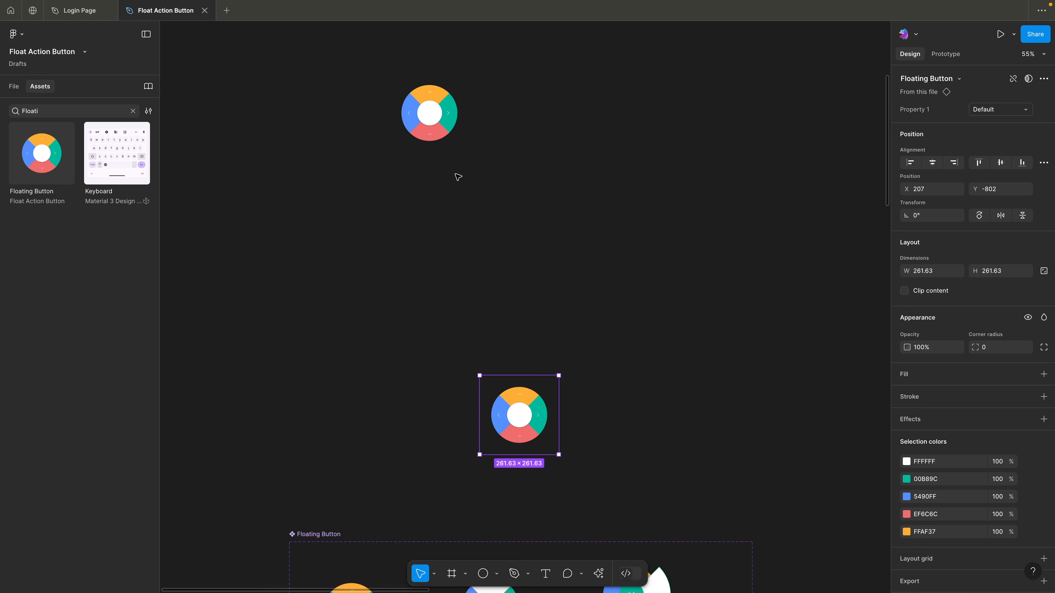
left_click(431, 113)
key("Delete")
left_click_drag(528, 407, 501, 278)
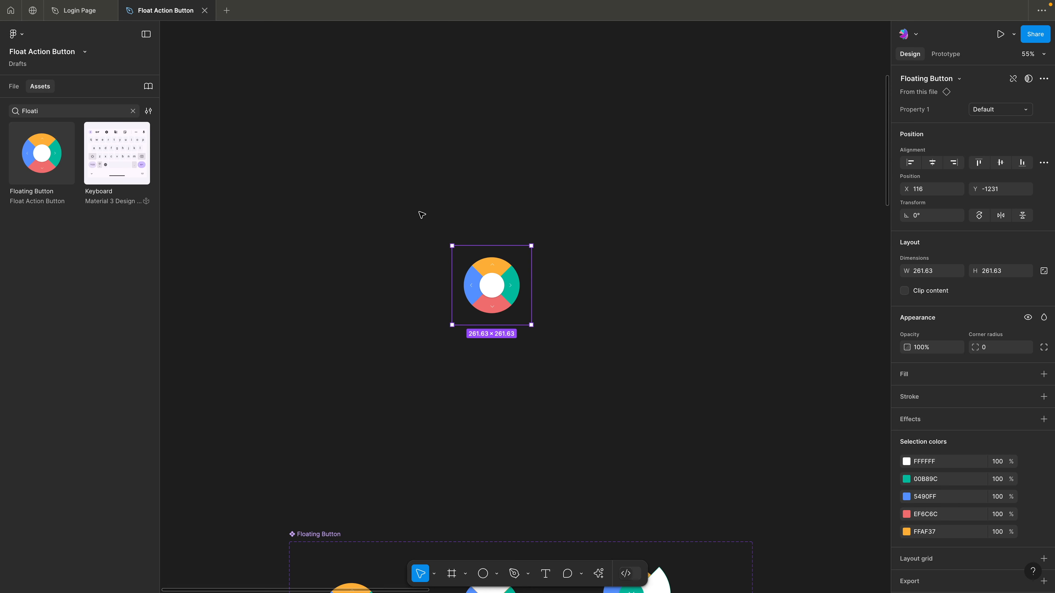
scroll(420, 217, "up", 2)
left_click(452, 242)
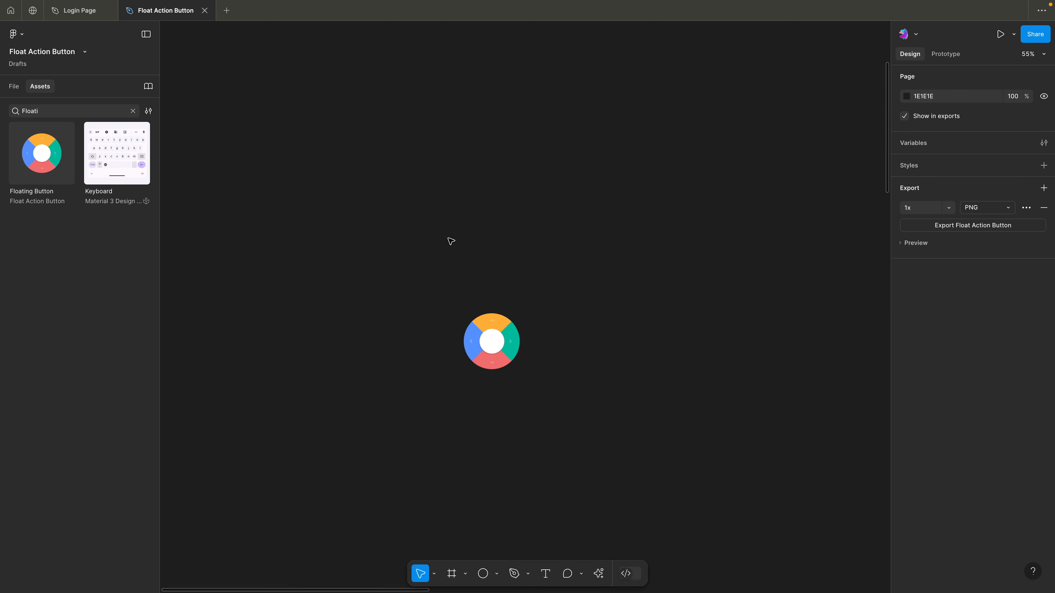
Step: Draw a frame about 872 × 857 around the Floating Button instance and centre the instance horizontally in it
key("f")
left_click_drag(380, 232, 644, 491)
left_click(498, 337)
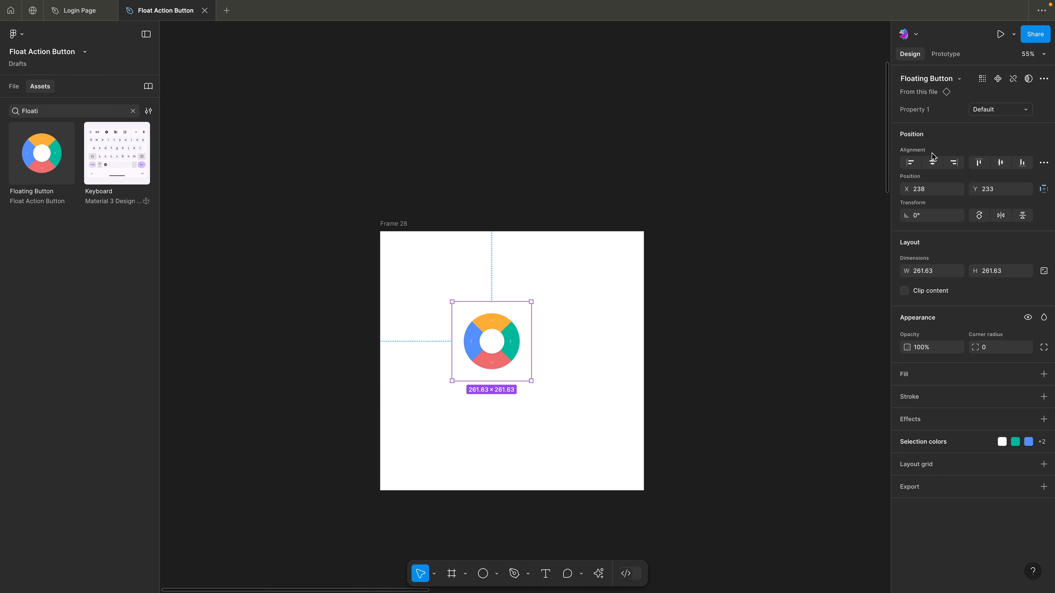
left_click(933, 161)
left_click(465, 167)
Step: Preview the new frame's prototype and watch the floating button cycle through its menu variants
left_click(400, 227)
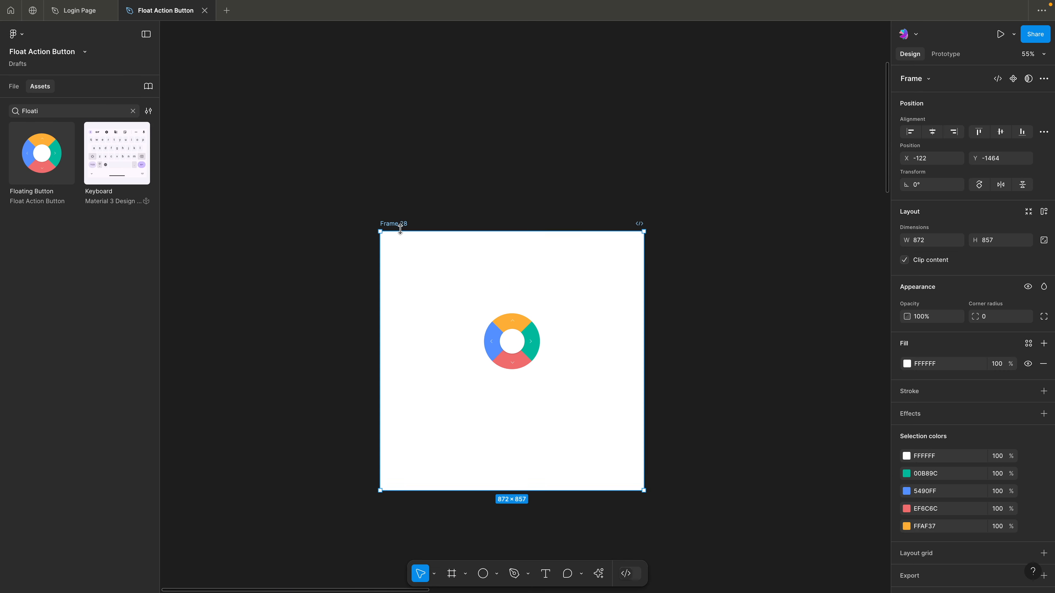
key("shift+space")
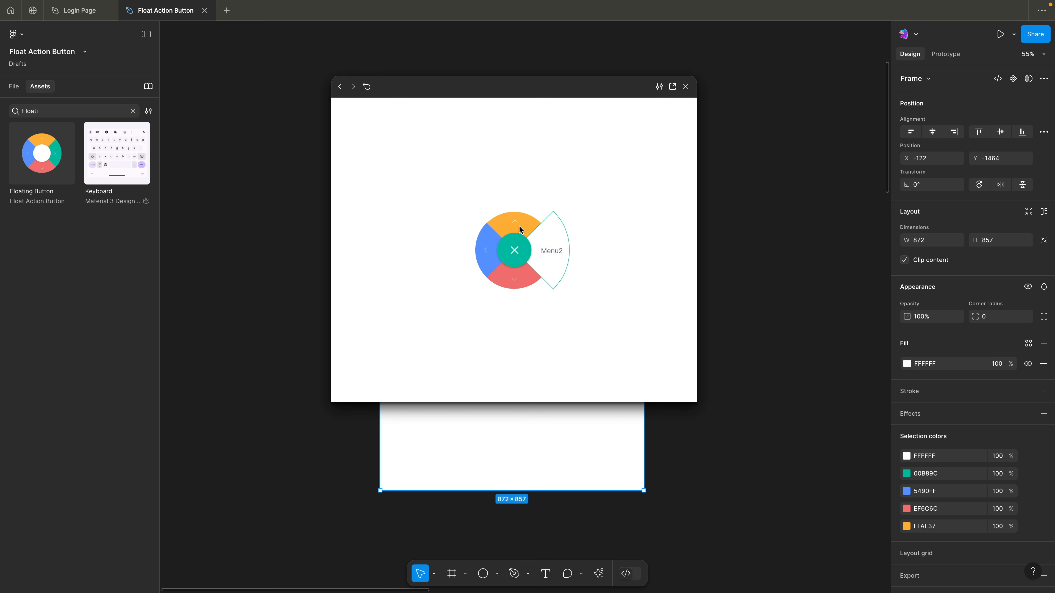
mouse_move(513, 287)
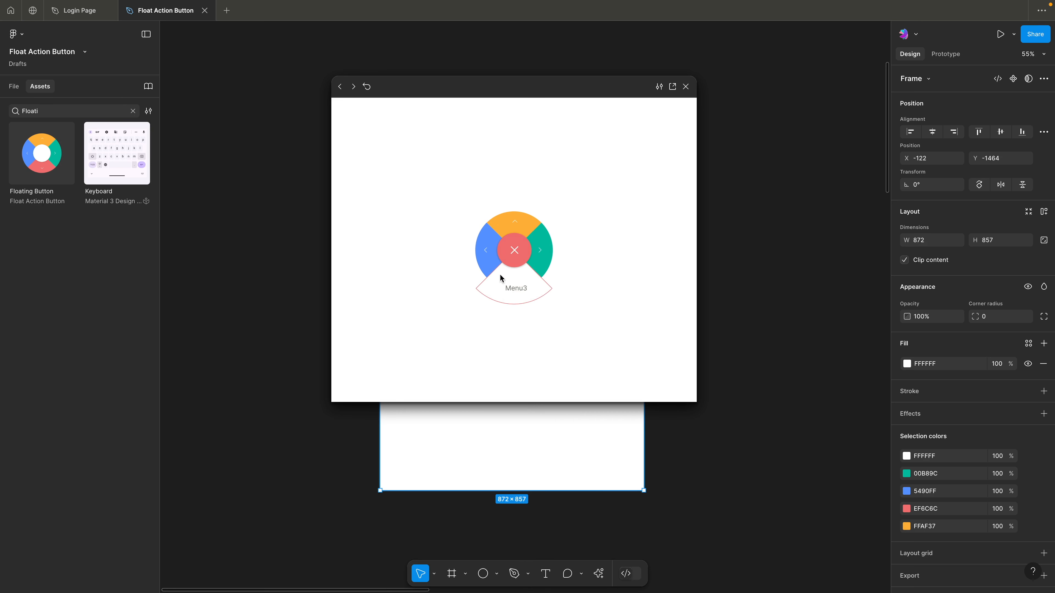
mouse_move(492, 262)
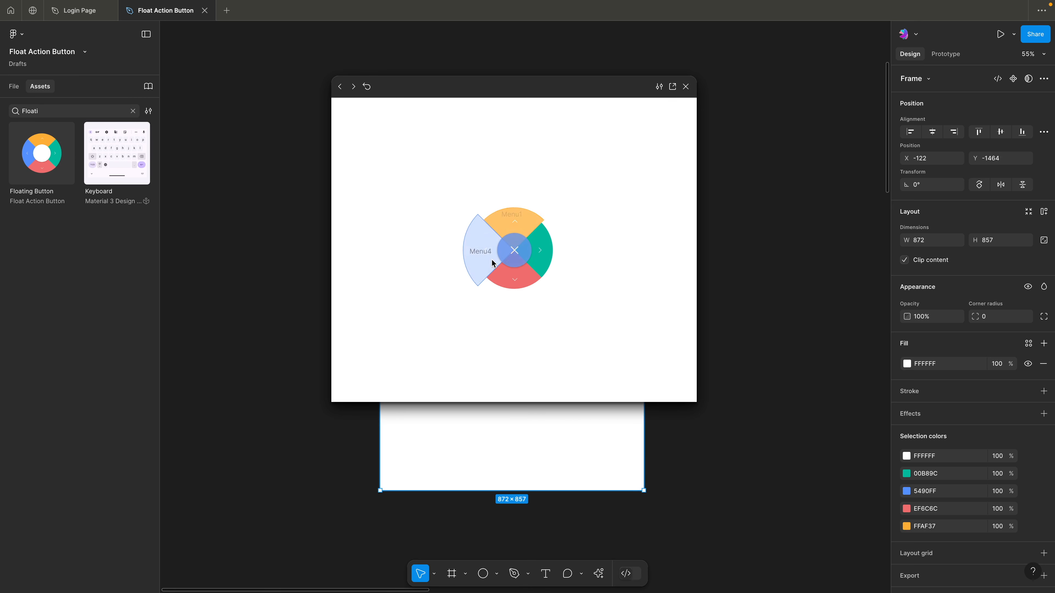